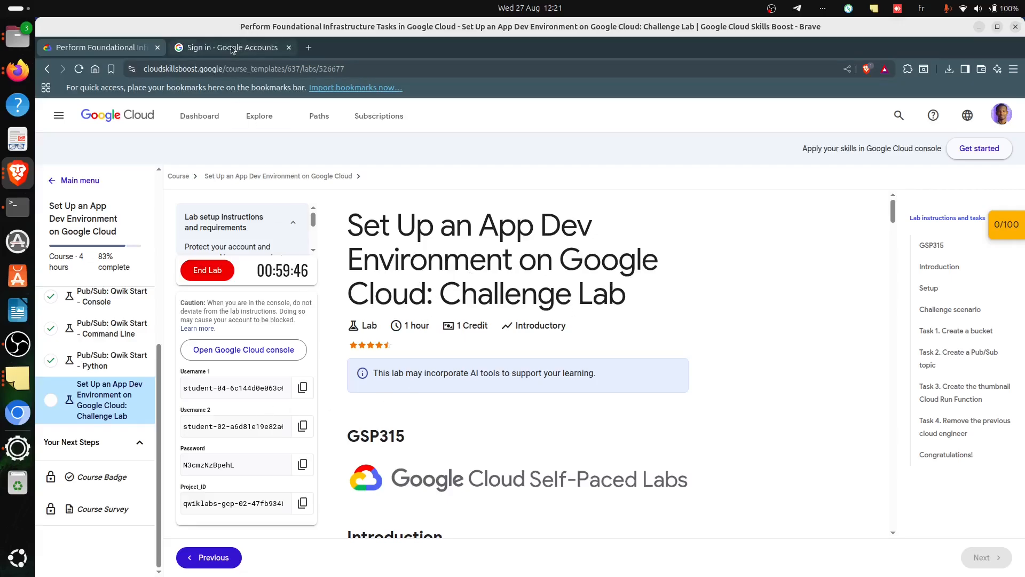
# Switch to Chrome, dismiss the update notice and load the copied Google Cloud console sign-in link
pyautogui.click(303, 388)
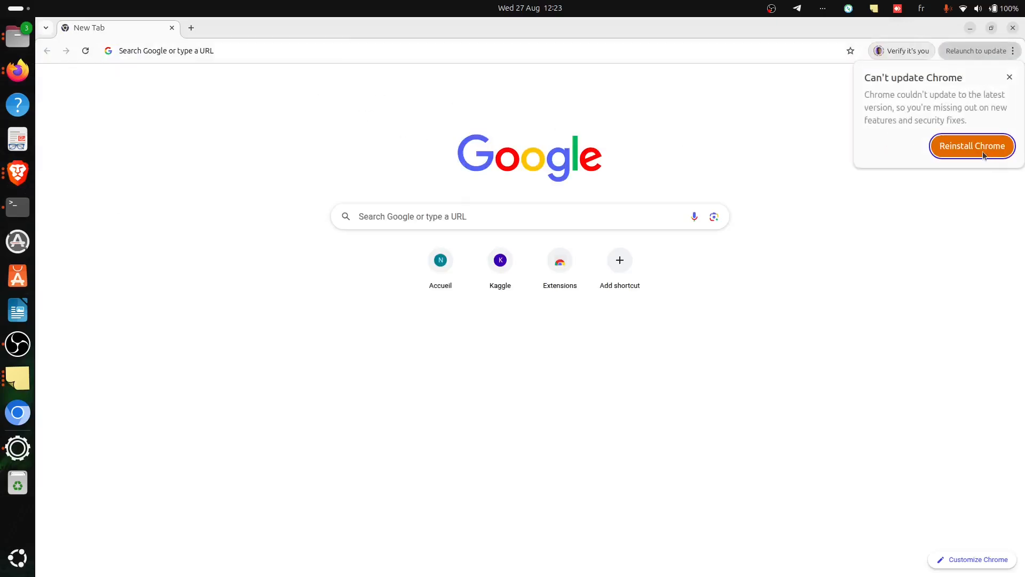
pyautogui.click(1010, 77)
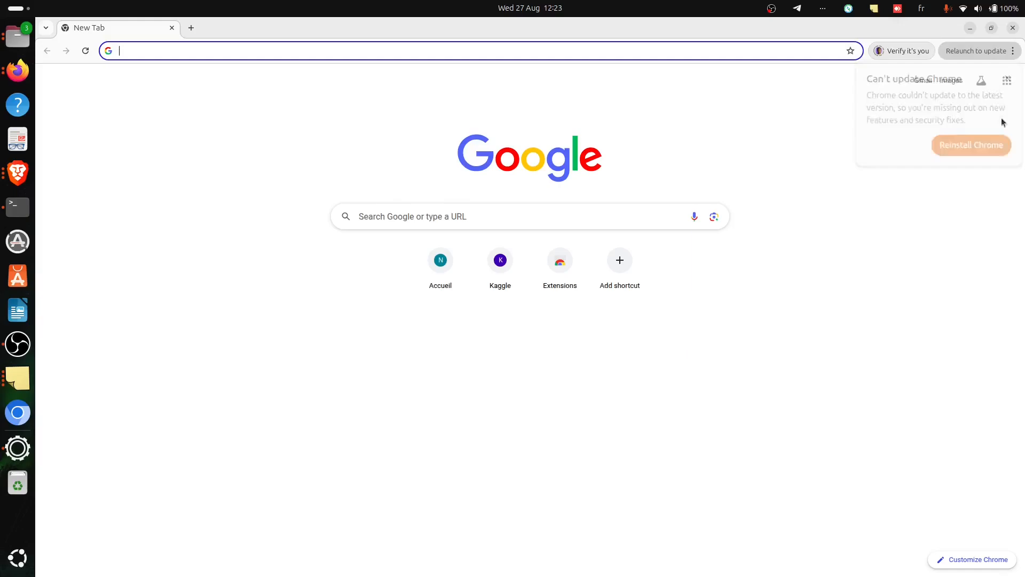
pyautogui.click(463, 47)
pyautogui.hotkey('ctrl', 'v')
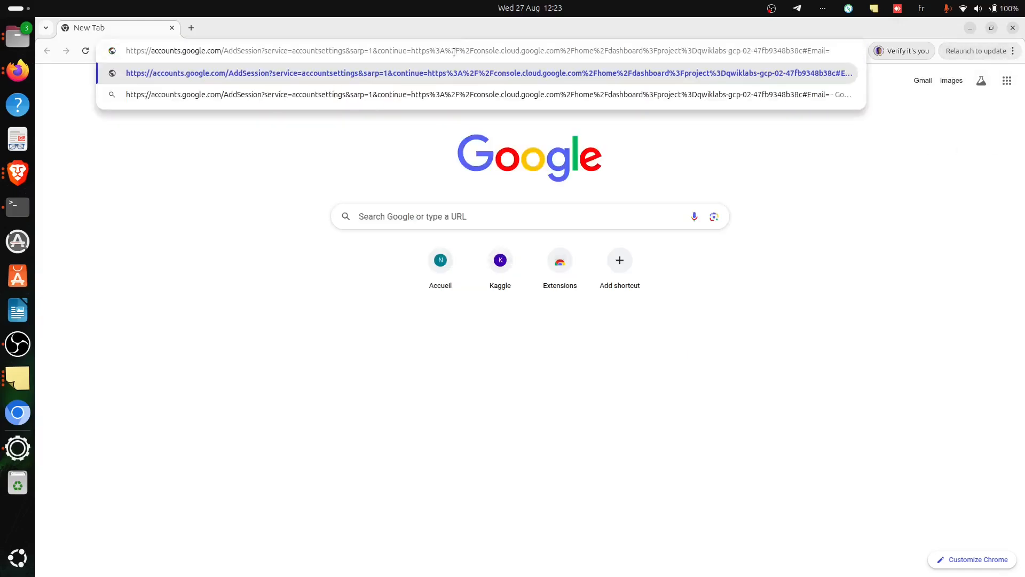
pyautogui.press('Return')
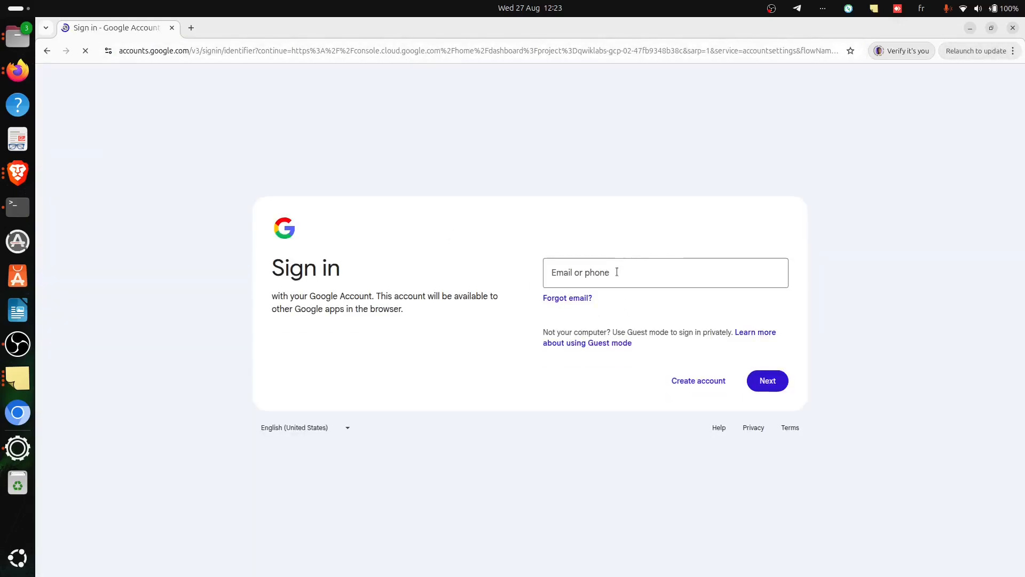
# Copy the Username 1 credential from the lab page in Brave and enter it as the sign-in email in Chrome
pyautogui.click(614, 272)
pyautogui.click(471, 153)
pyautogui.hotkey('alt', 'Tab')
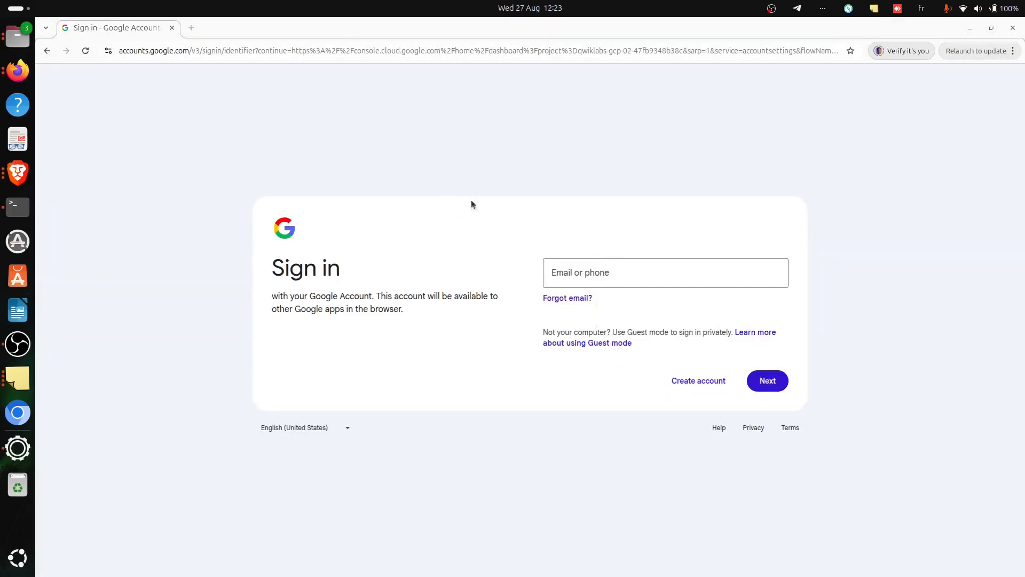
pyautogui.click(301, 389)
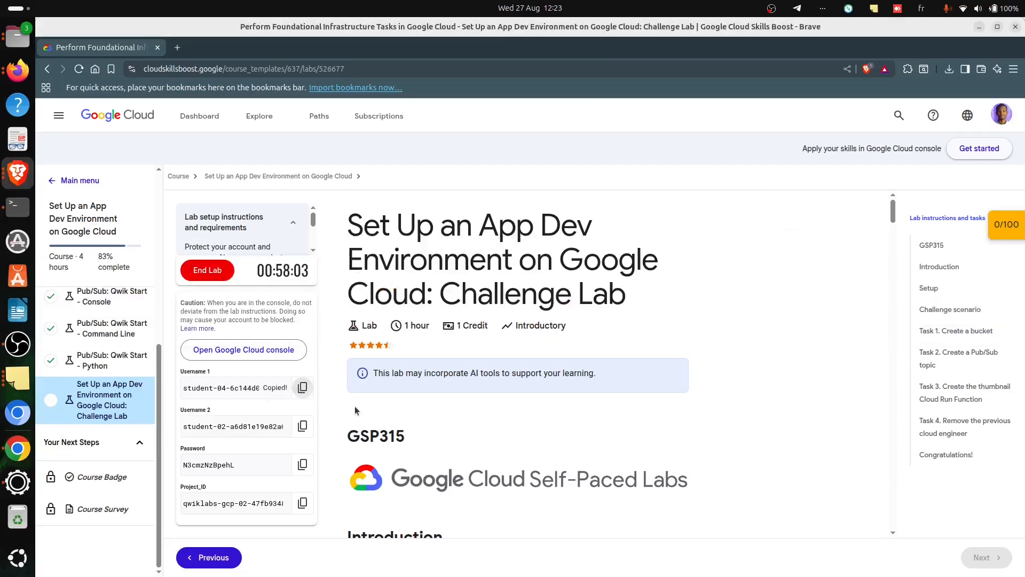
pyautogui.hotkey('alt', 'Tab')
pyautogui.click(597, 280)
pyautogui.hotkey('ctrl', 'v')
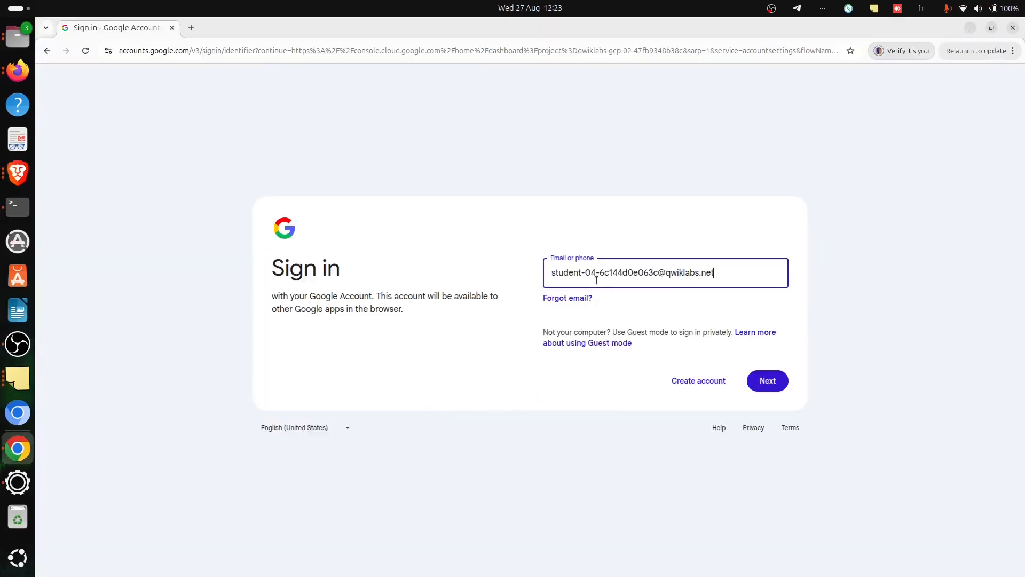
# Copy the lab password from the lab page, submit the email, and sign in with the account password
pyautogui.hotkey('alt', 'Tab')
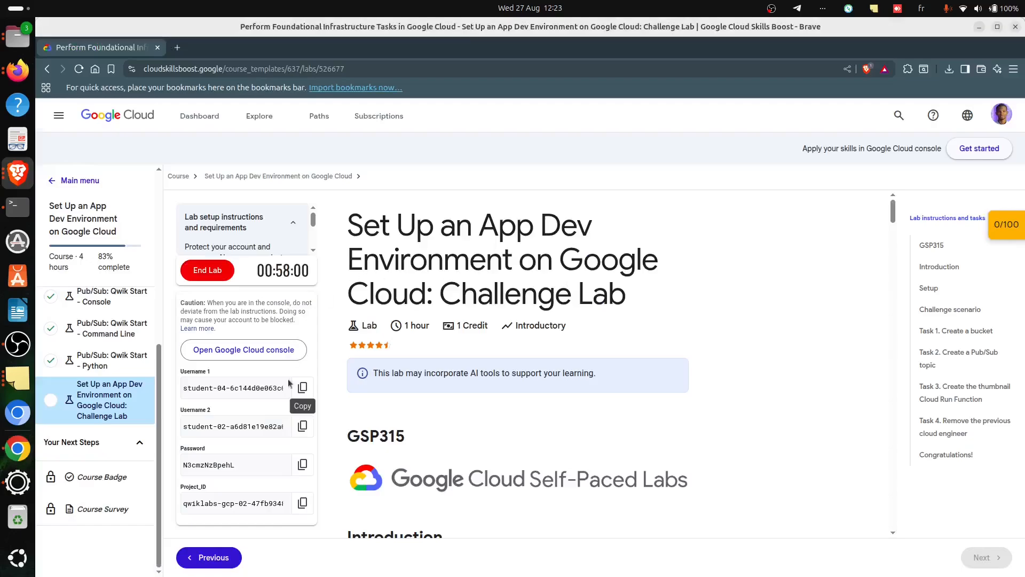
pyautogui.click(303, 465)
pyautogui.hotkey('alt', 'Tab')
pyautogui.click(756, 387)
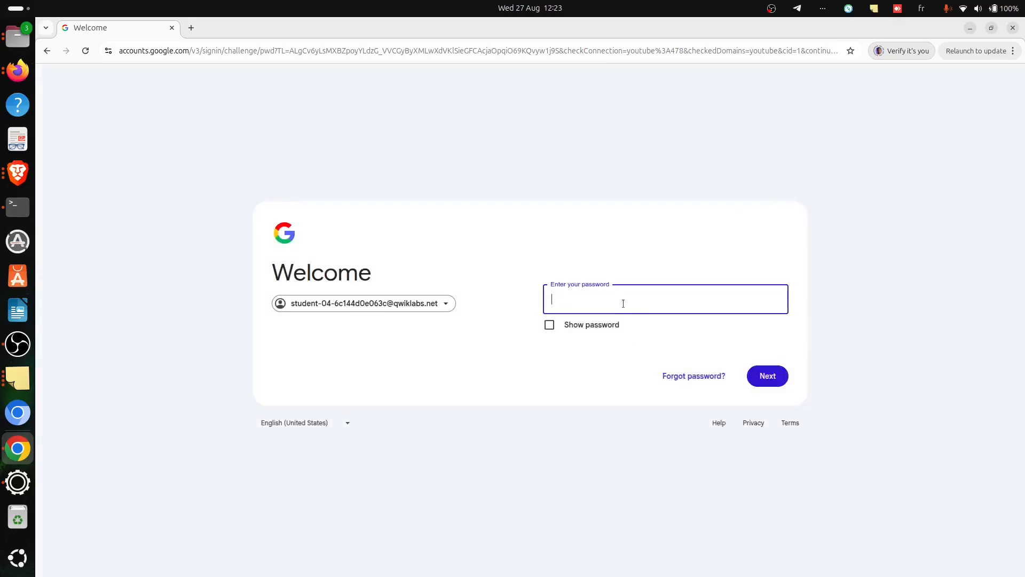
pyautogui.hotkey('ctrl', 'v')
pyautogui.click(780, 380)
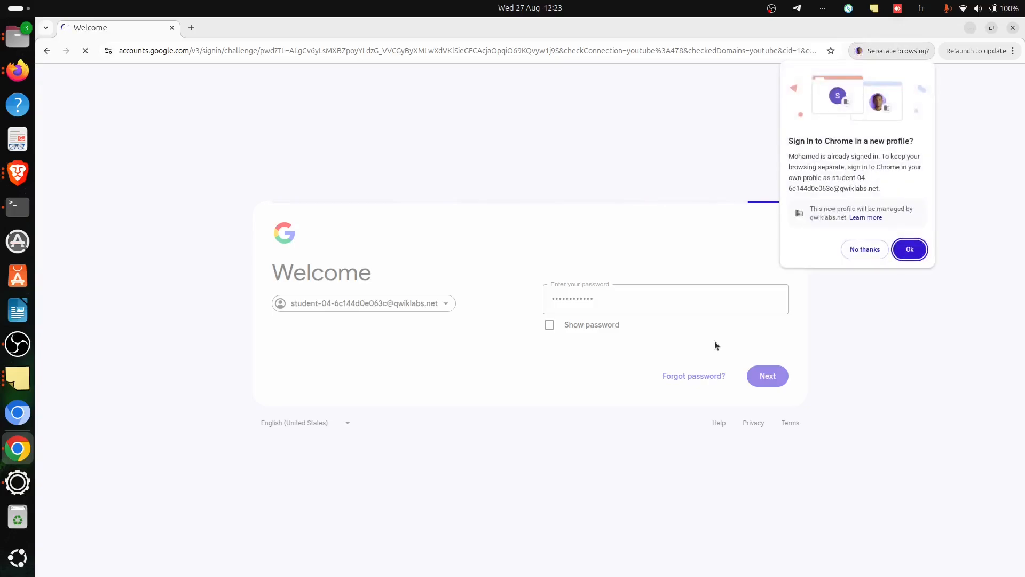
# Decline the new Chrome profile, agree to the Google Cloud Platform Terms of Service and continue to the console
pyautogui.click(861, 251)
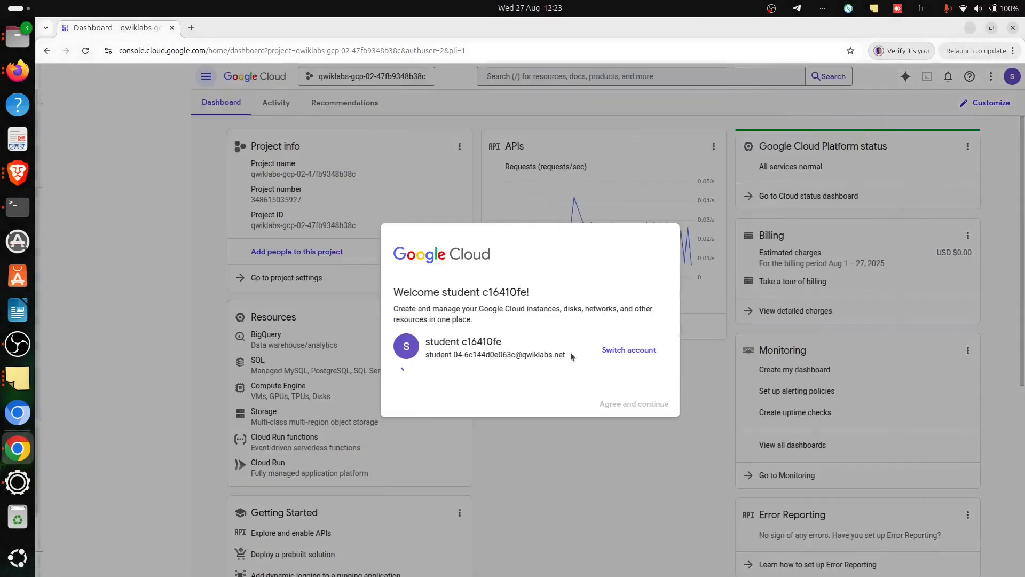
pyautogui.click(401, 366)
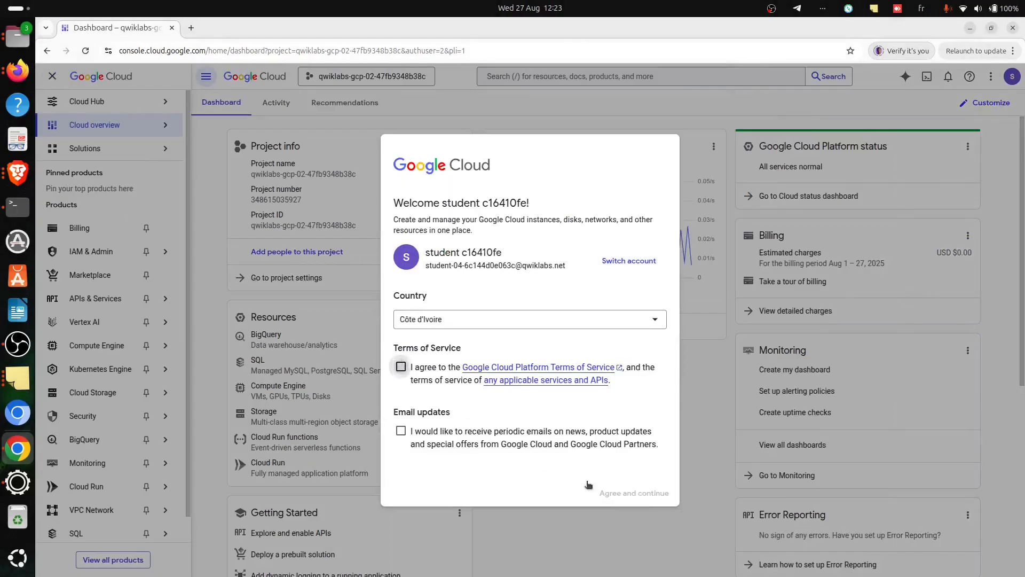
pyautogui.click(636, 493)
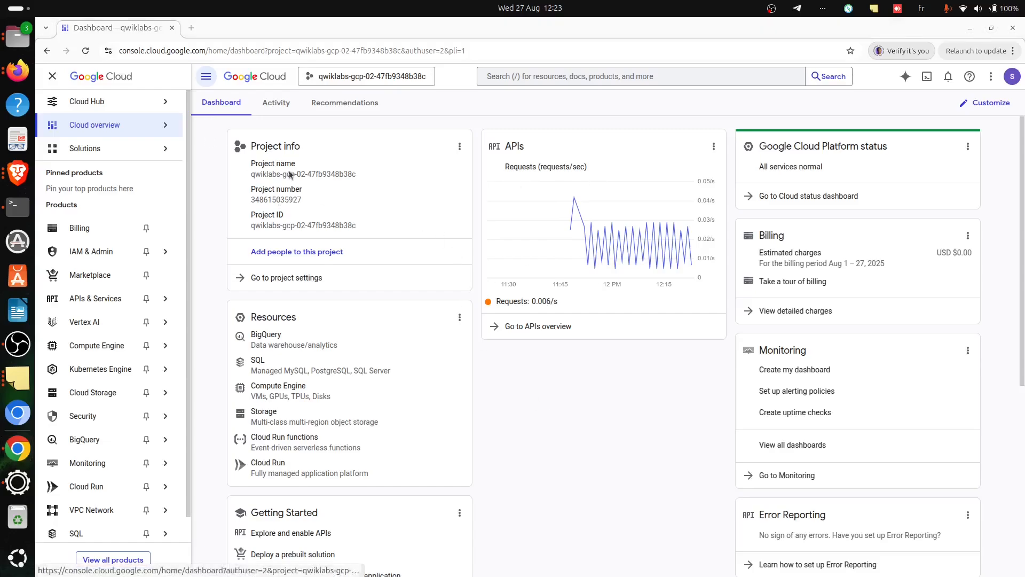
# Review the challenge lab's introduction, setup notes and list of requested tasks on the lab page in Brave
pyautogui.hotkey('alt', 'Tab')
pyautogui.scroll(-5, 511, 416)
pyautogui.scroll(-1, 512, 416)
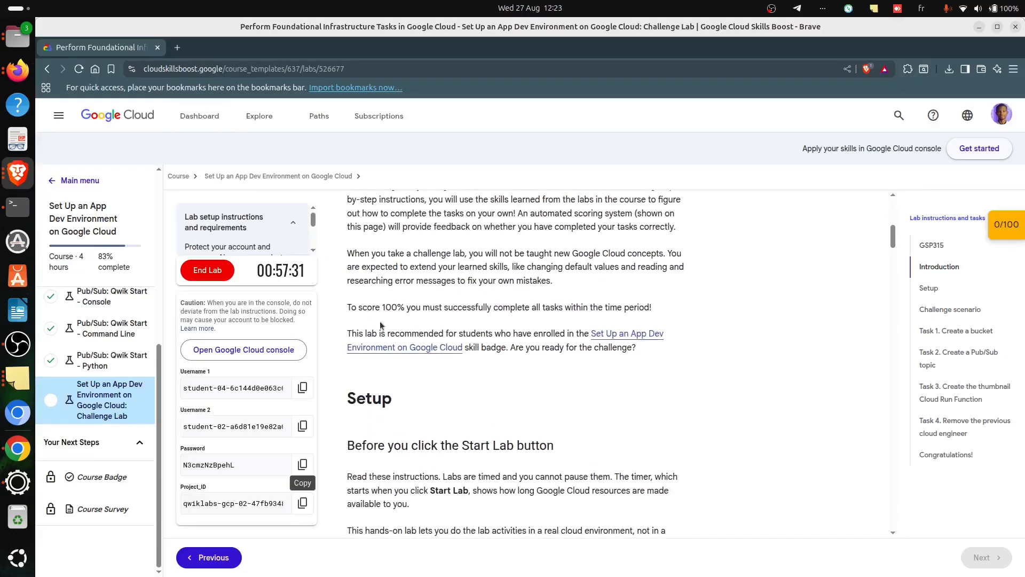
pyautogui.scroll(-4, 397, 358)
pyautogui.scroll(3, 422, 313)
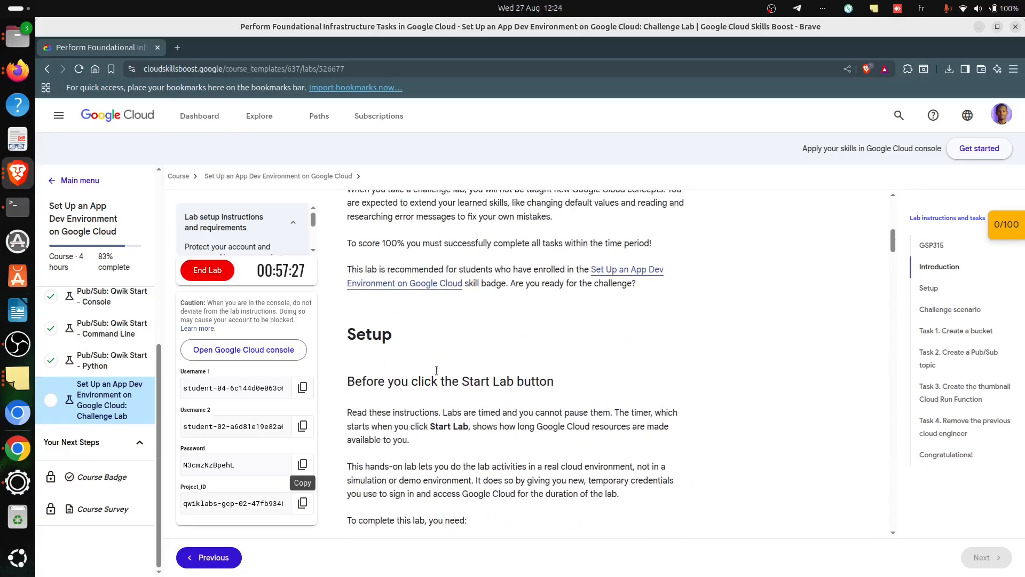
pyautogui.scroll(-3, 436, 372)
pyautogui.scroll(9, 439, 374)
pyautogui.scroll(-15, 459, 374)
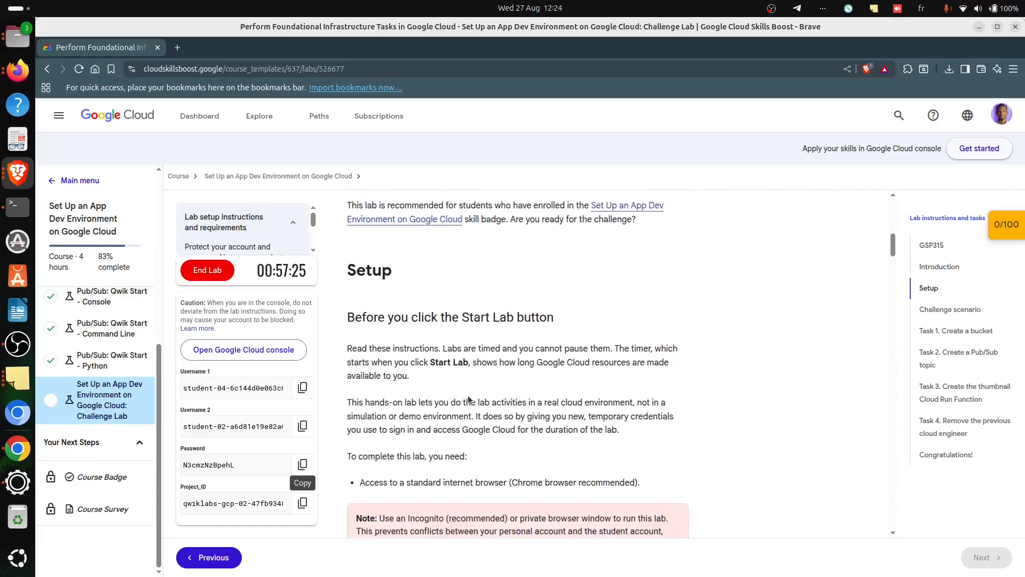
pyautogui.scroll(6, 471, 390)
pyautogui.scroll(-8, 459, 390)
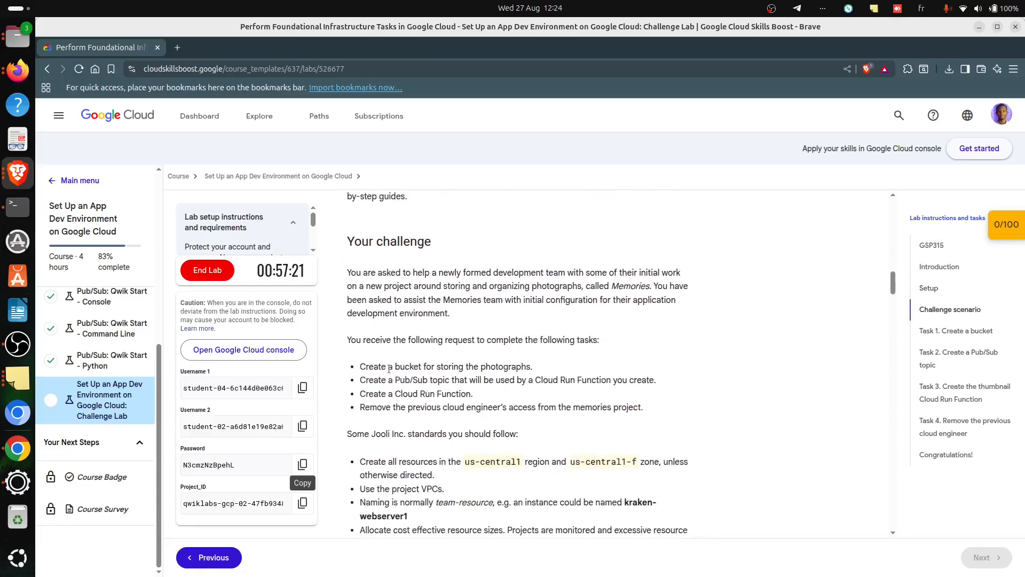
pyautogui.moveTo(389, 369); pyautogui.dragTo(435, 380)
pyautogui.click(453, 378)
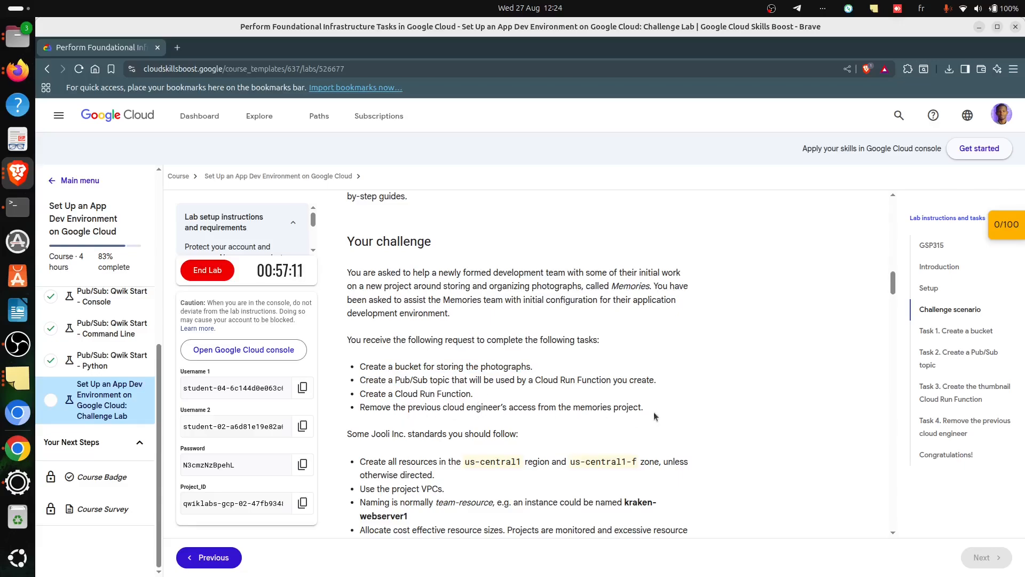
# Copy the bucket name from Task 1 and start a new Cloud Storage bucket named qwiklabs-gcp-02-47fb9348b38c-bucket in the console
pyautogui.scroll(-6, 446, 432)
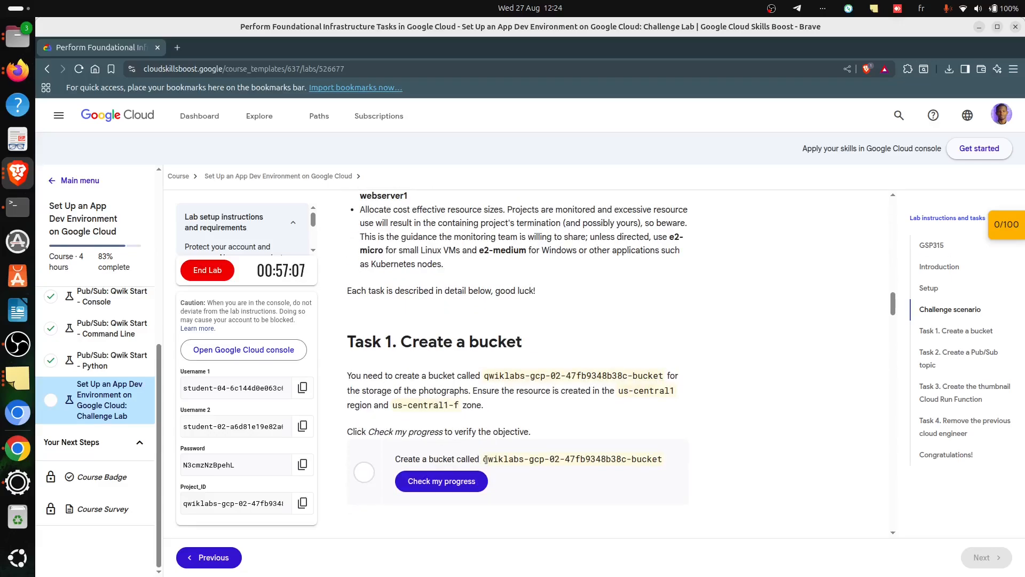
pyautogui.moveTo(484, 459); pyautogui.dragTo(676, 460)
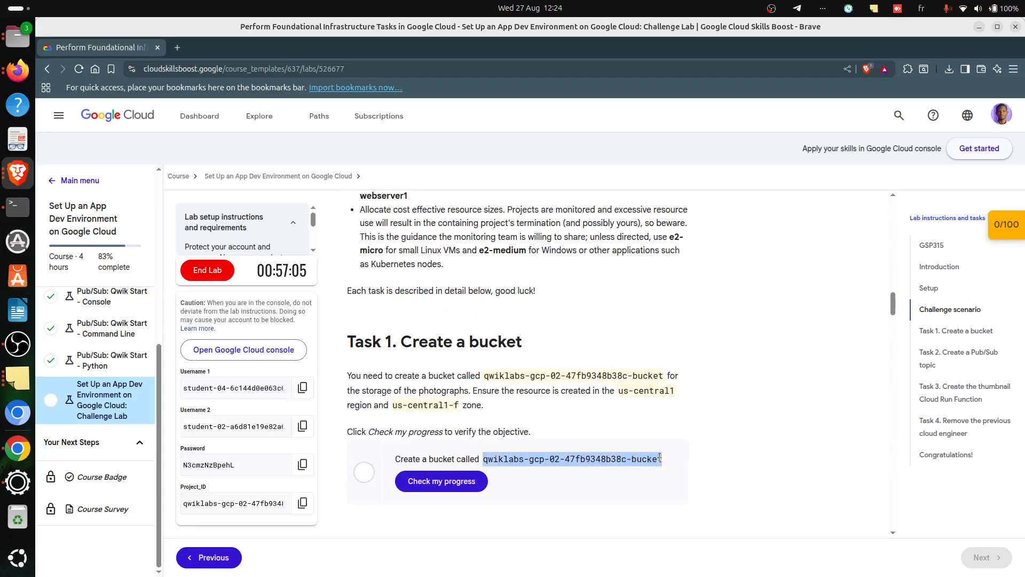
pyautogui.hotkey('alt', 'Tab')
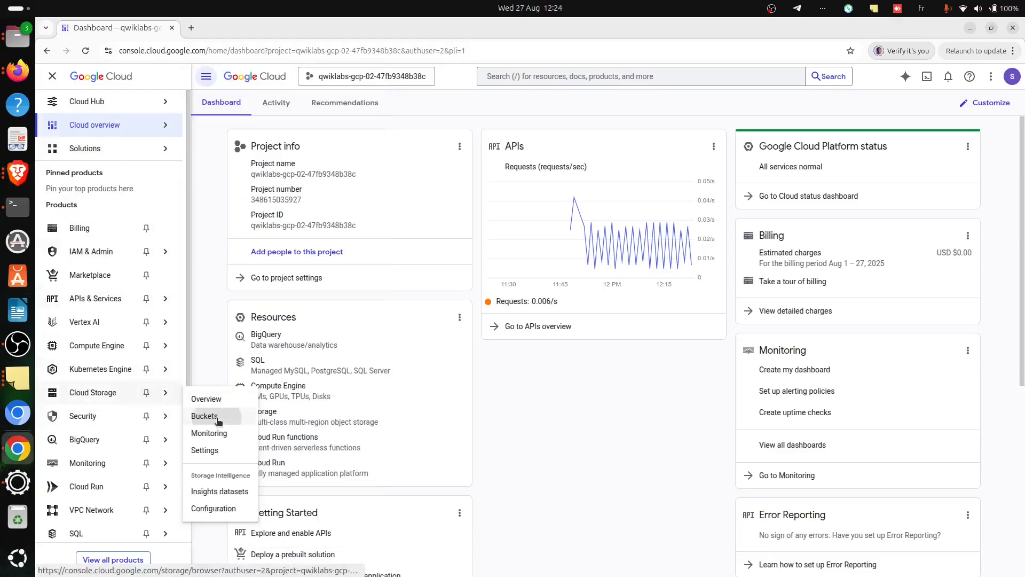
pyautogui.click(207, 417)
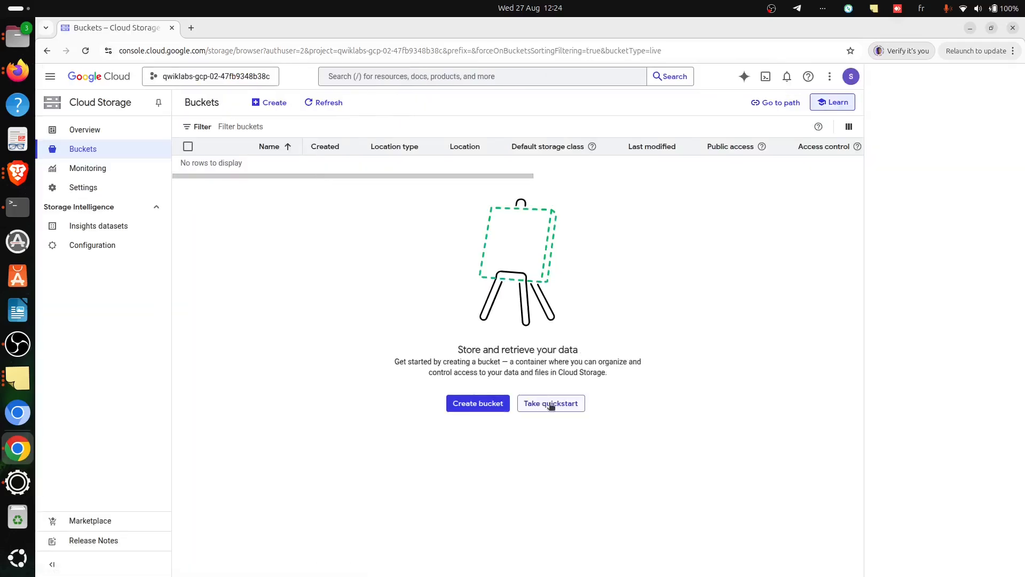
pyautogui.click(483, 409)
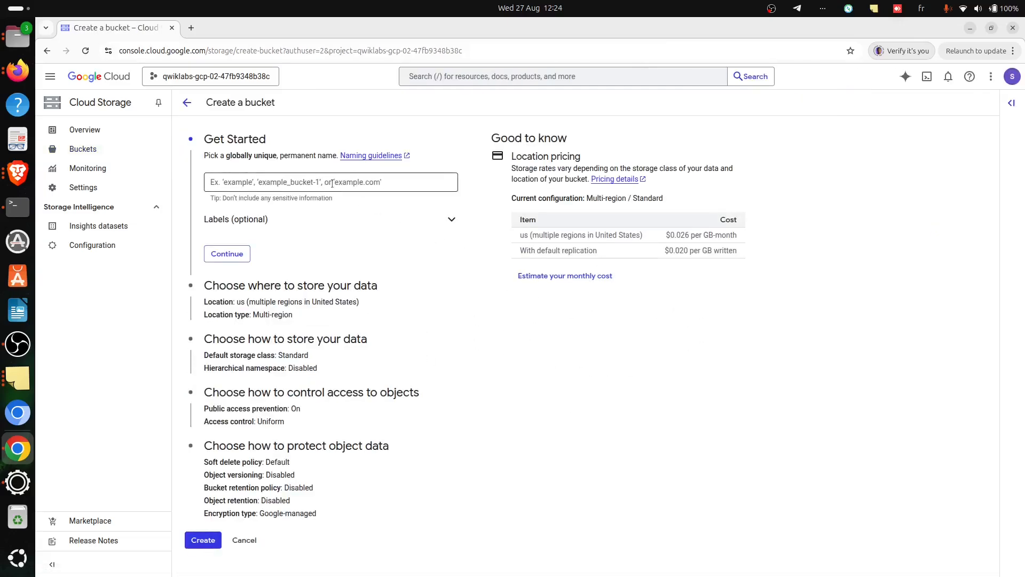
pyautogui.hotkey('ctrl', 'v')
# Set the bucket's location type to Region with us-central1 (Iowa) and create it with public access prevention enforced
pyautogui.hotkey('alt', 'Tab')
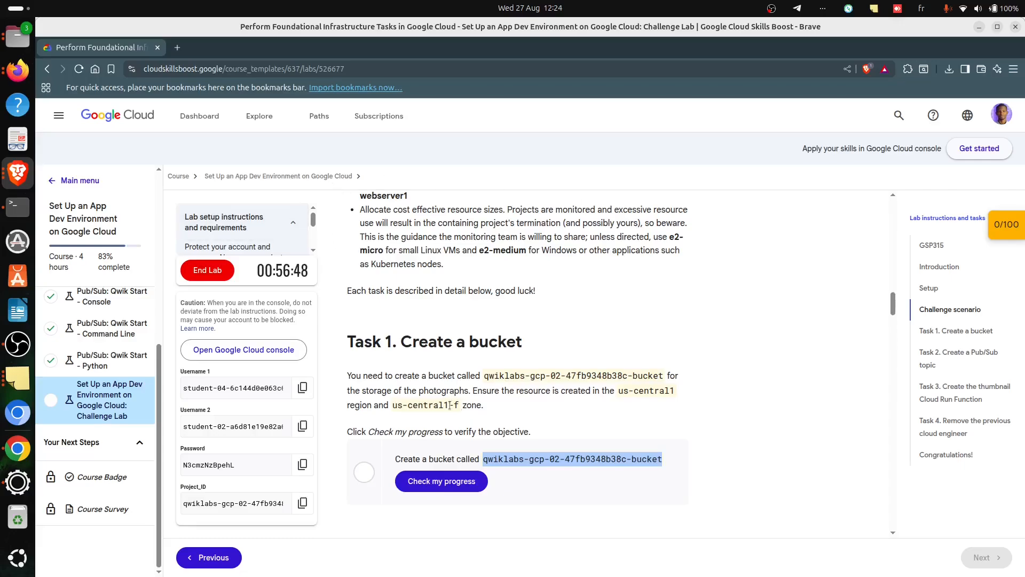
pyautogui.hotkey('alt', 'Tab')
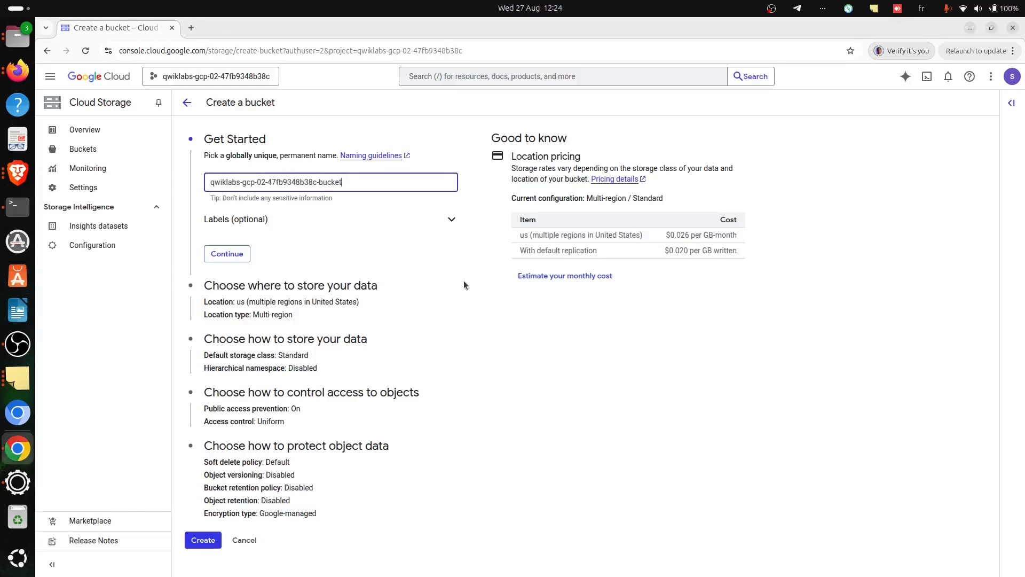
pyautogui.click(235, 255)
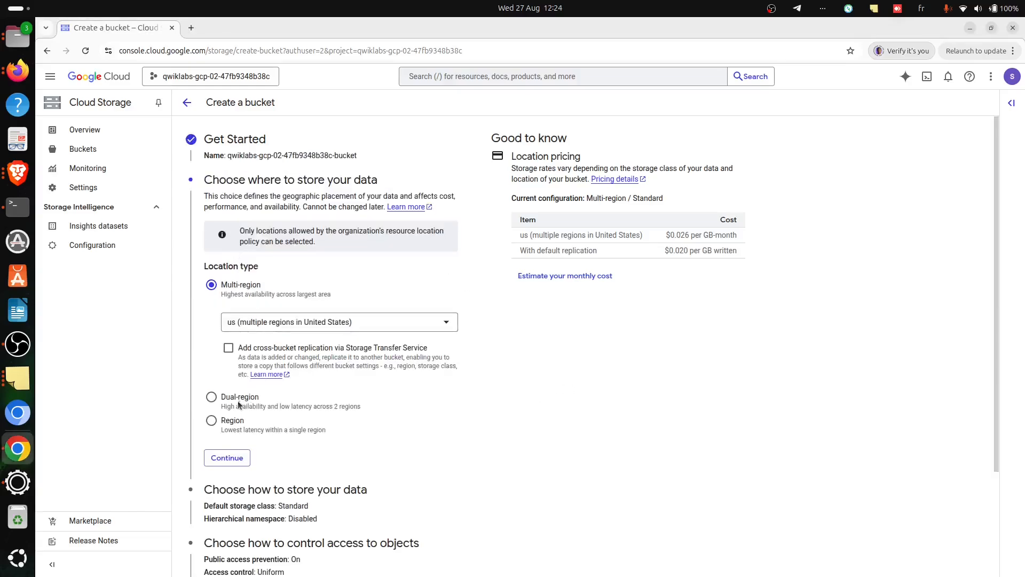
pyautogui.click(231, 422)
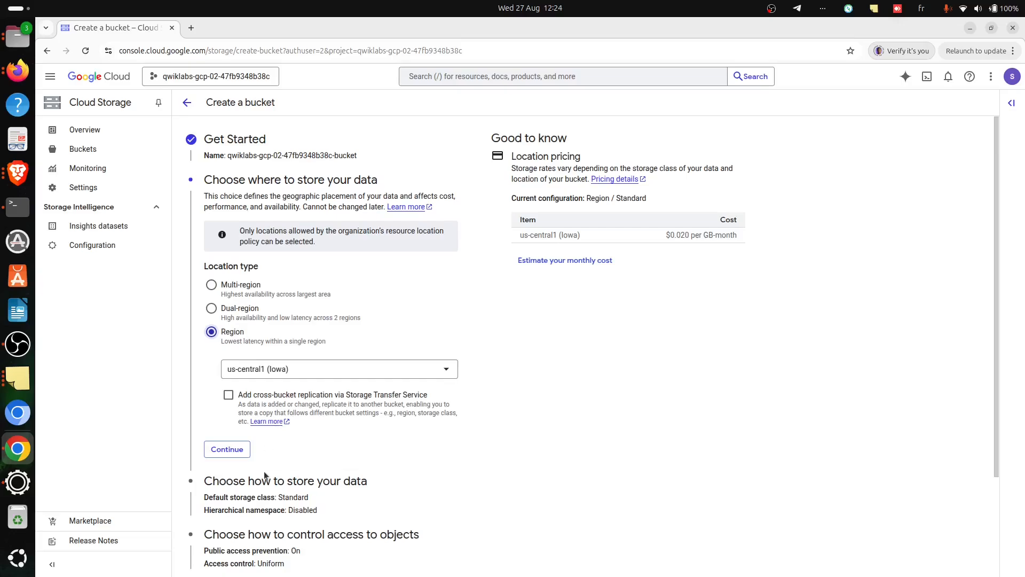
pyautogui.scroll(-3, 243, 509)
pyautogui.click(199, 552)
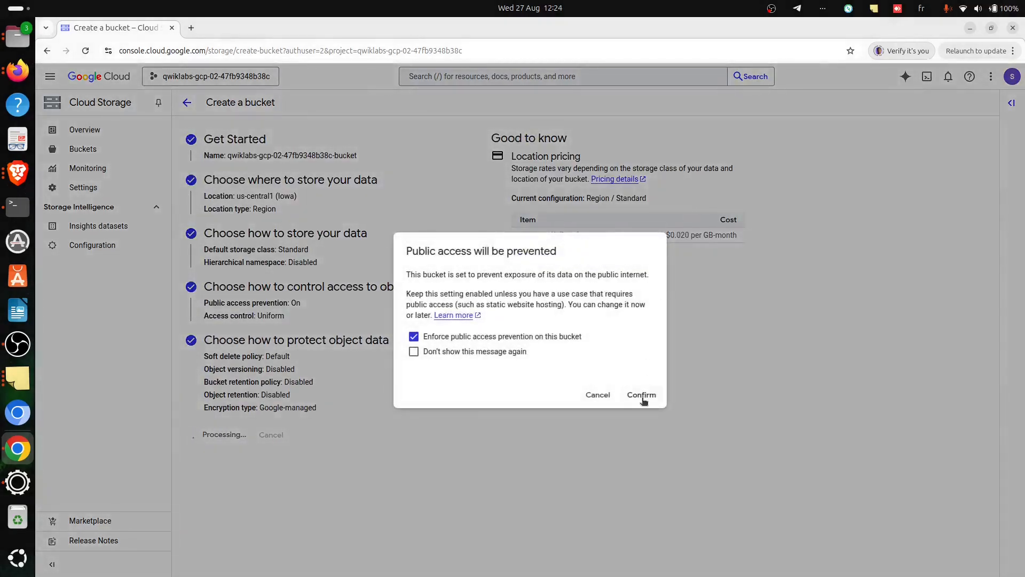
pyautogui.click(642, 396)
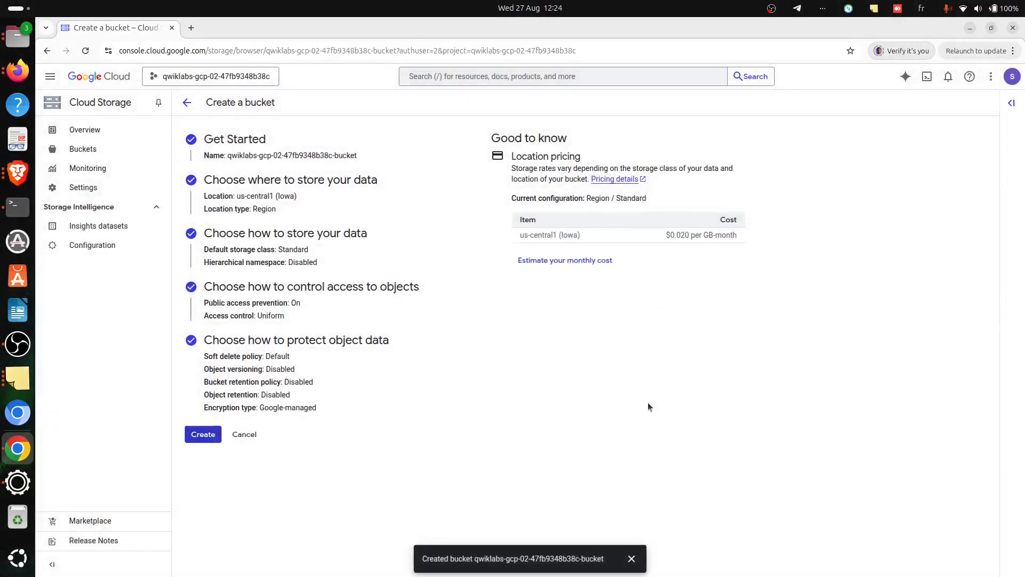
# Check the progress of Task 1 on the lab page and copy the Pub/Sub topic name from Task 2
pyautogui.hotkey('alt', 'Tab')
pyautogui.click(466, 482)
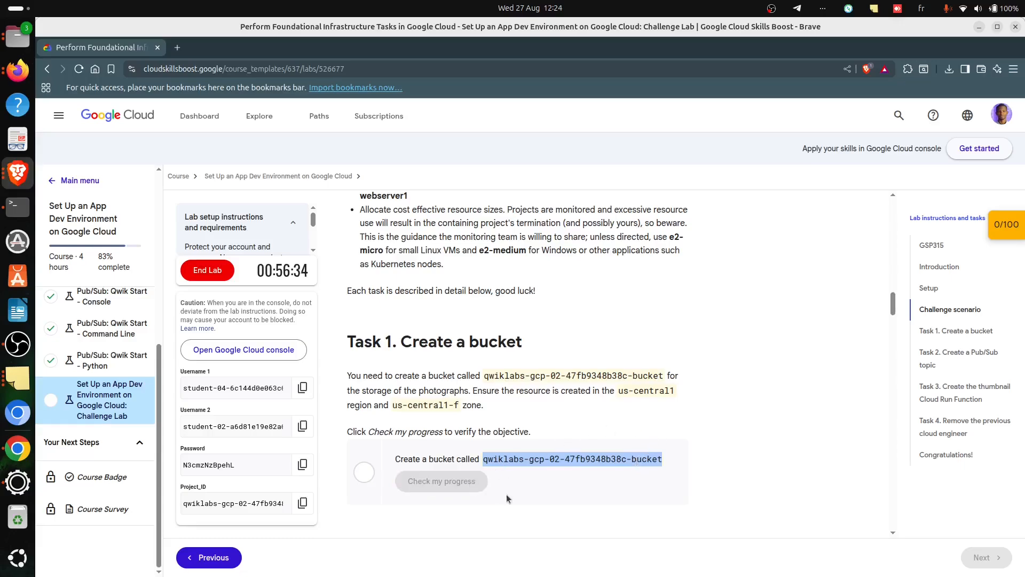
pyautogui.scroll(-5, 492, 437)
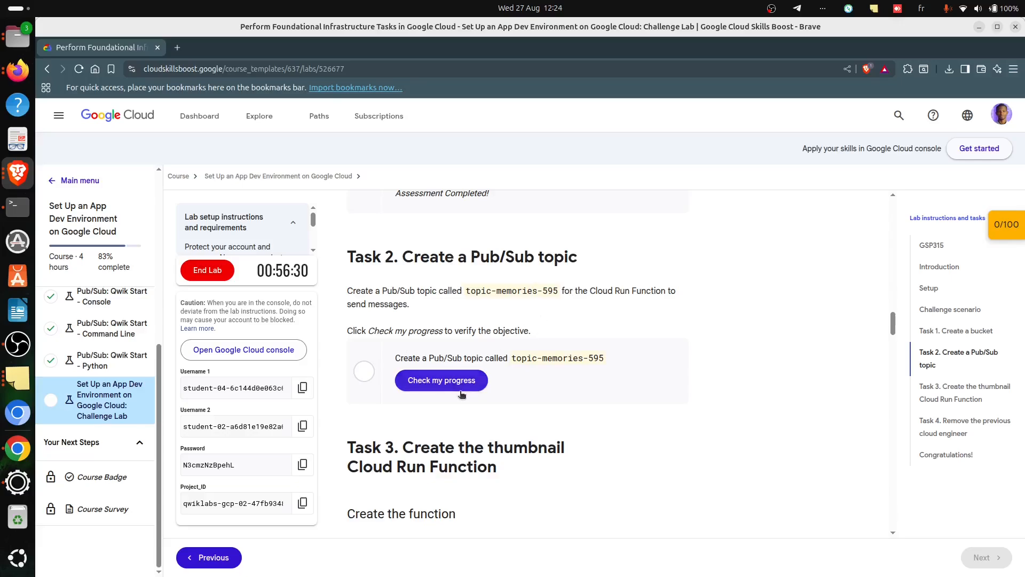
pyautogui.moveTo(512, 359); pyautogui.dragTo(625, 364)
pyautogui.hotkey('ctrl', 'c')
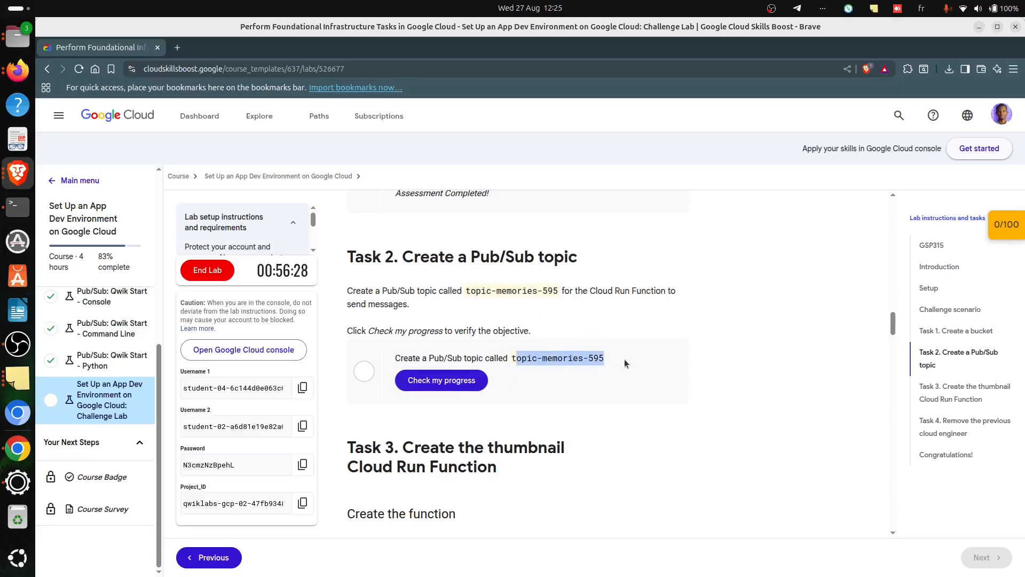
# Return to the Google Cloud console in Chrome and open the full list of products
pyautogui.hotkey('alt', 'Tab')
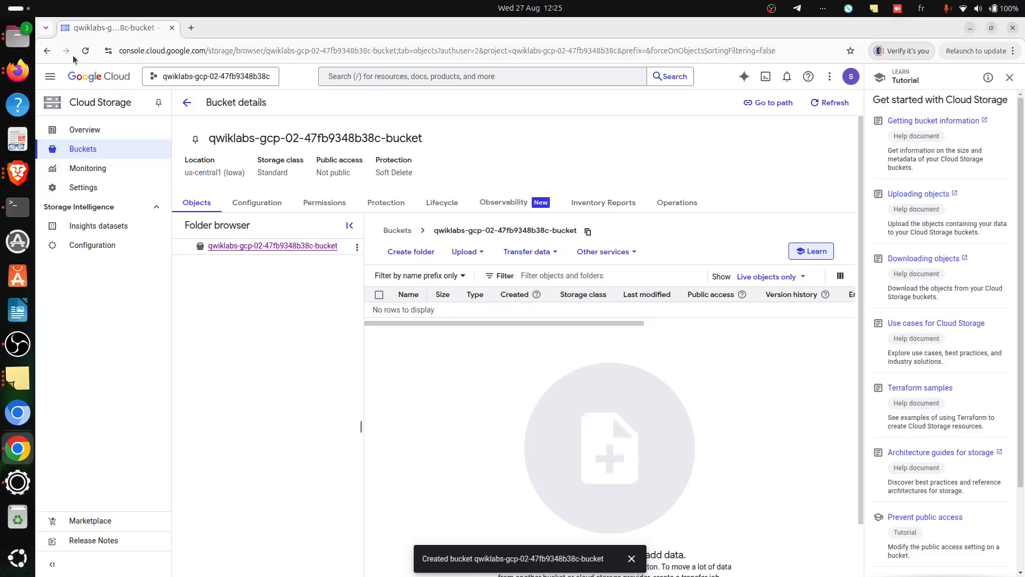
pyautogui.click(50, 77)
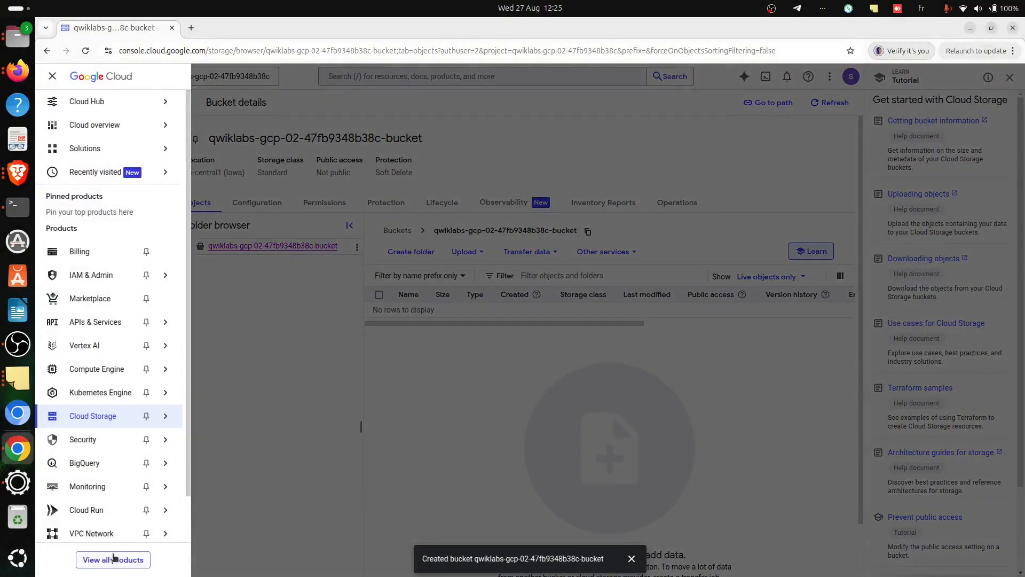
pyautogui.click(113, 558)
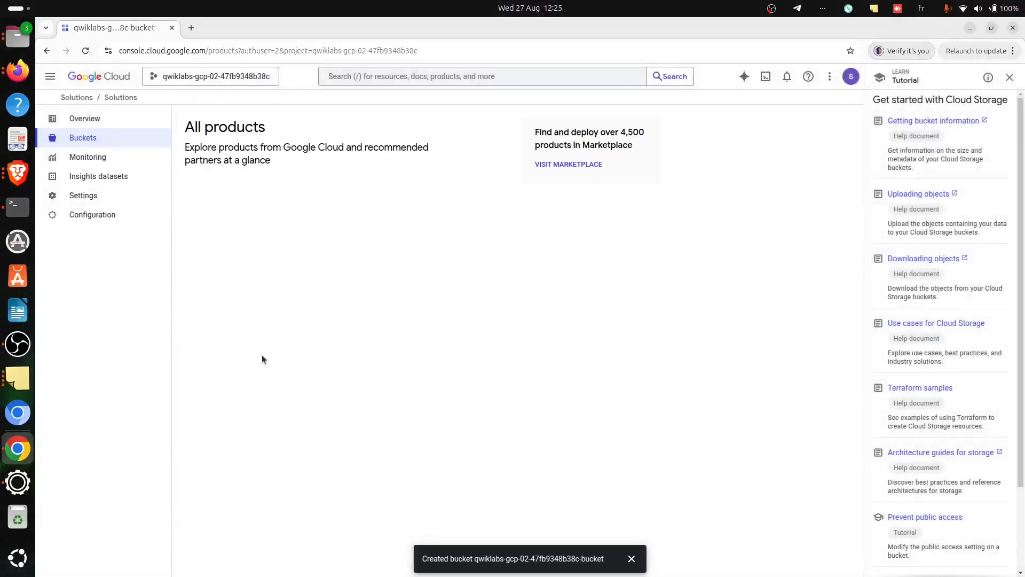
# Open Pub/Sub from the Analytics products and create a topic with the ID opic-memories-595 and a default subscription
pyautogui.scroll(-3, 269, 374)
pyautogui.scroll(-8, 276, 454)
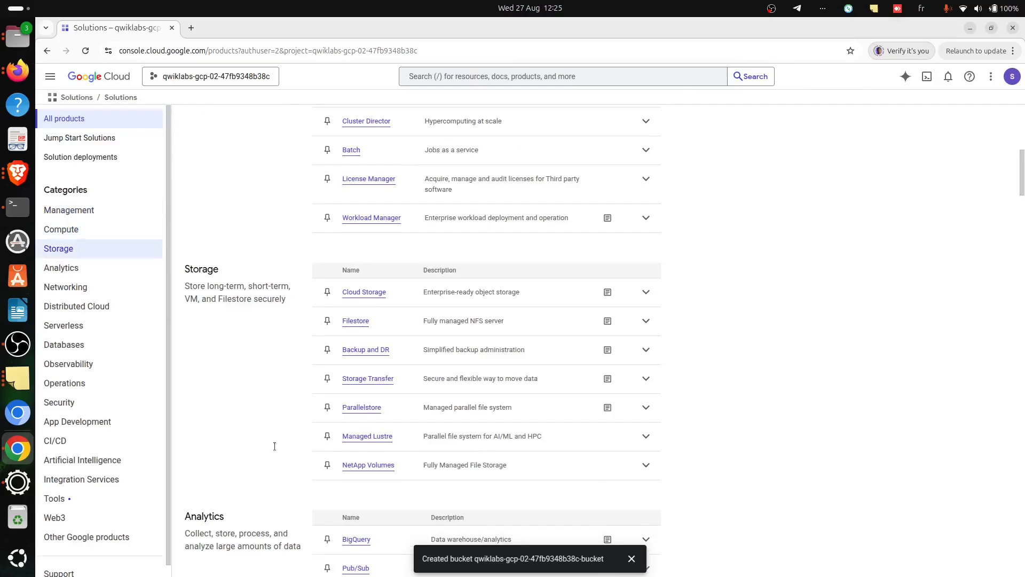
pyautogui.scroll(-2, 249, 390)
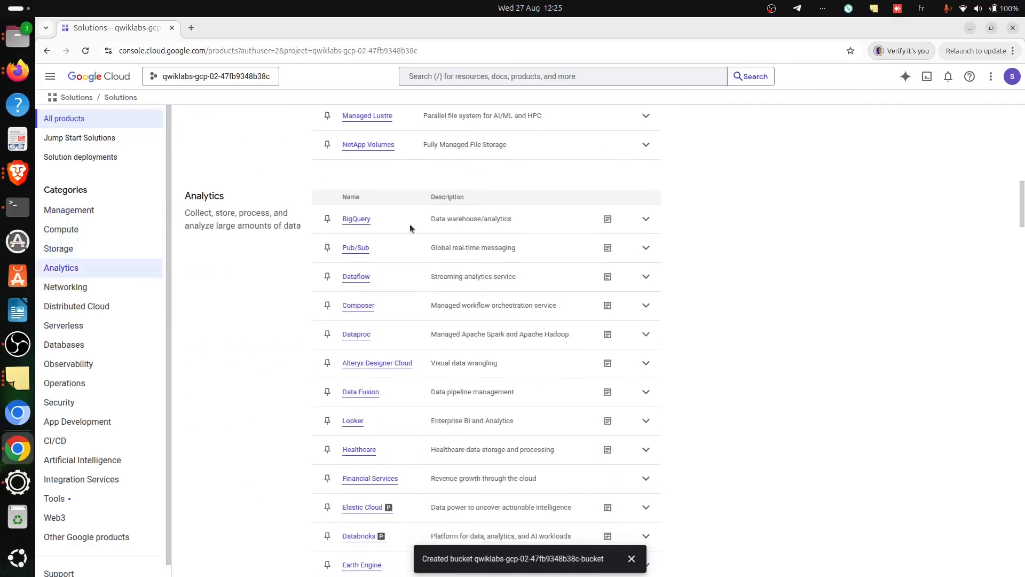
pyautogui.click(361, 250)
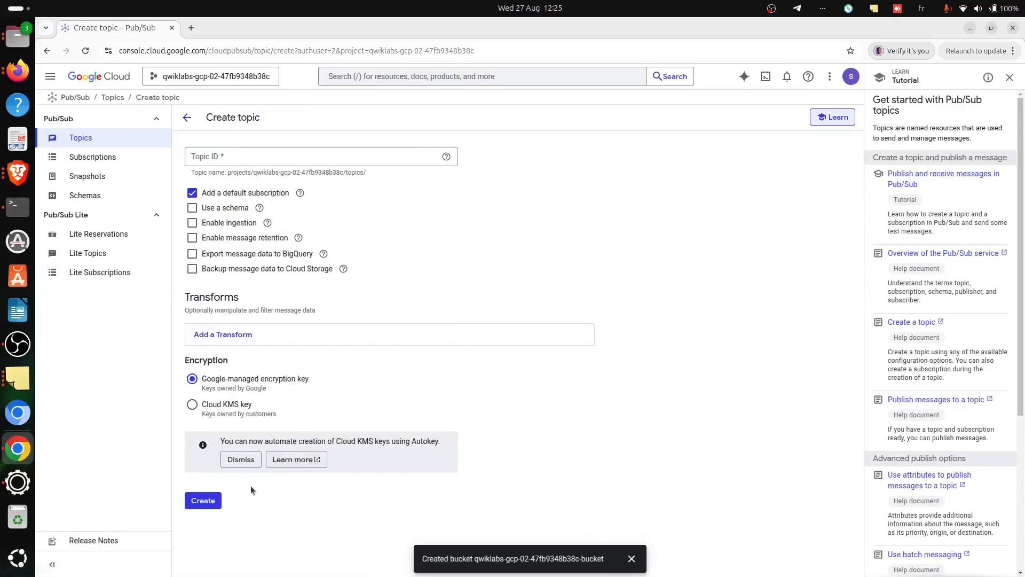
pyautogui.click(297, 160)
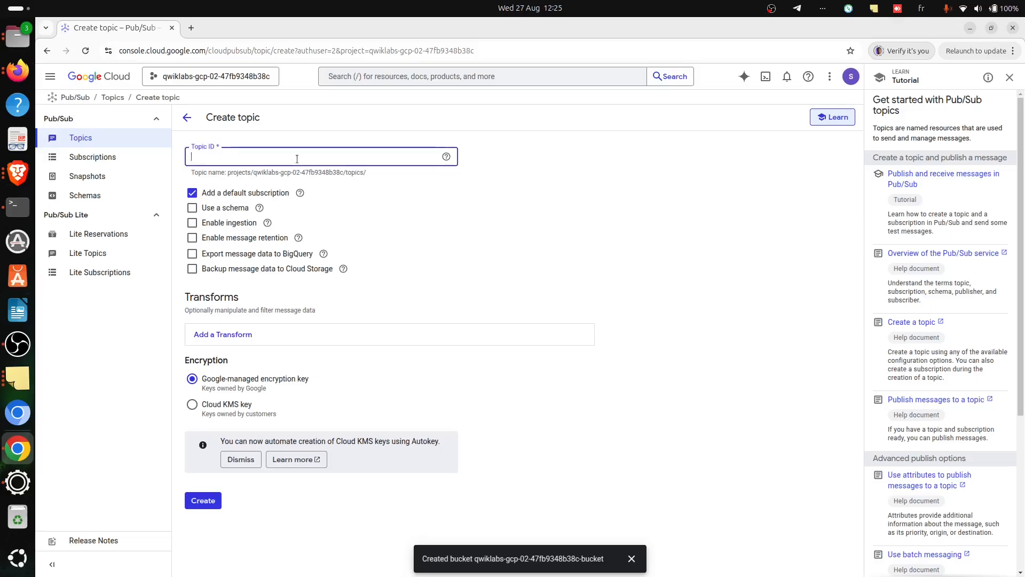
pyautogui.hotkey('ctrl', 'v')
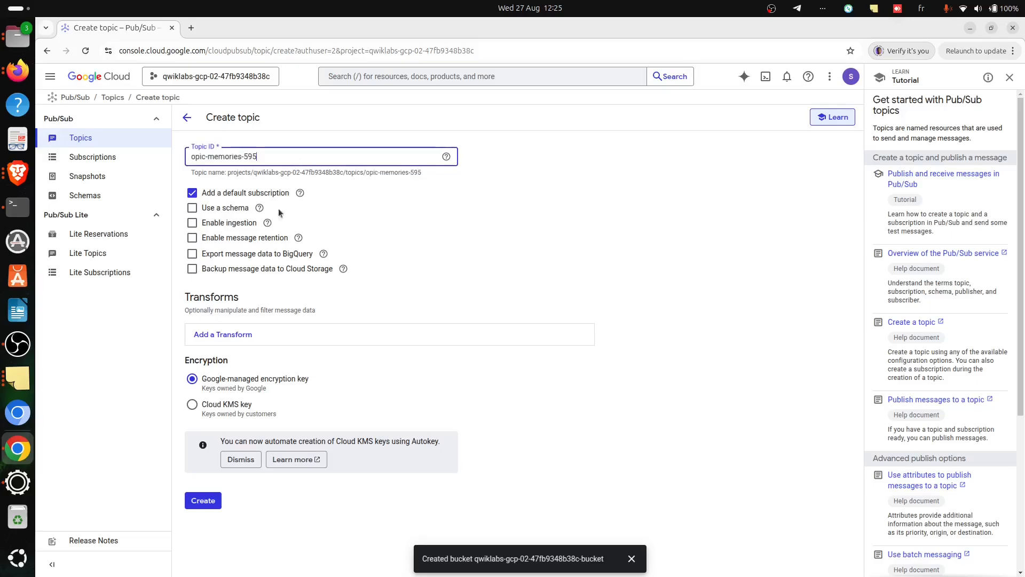
pyautogui.click(202, 501)
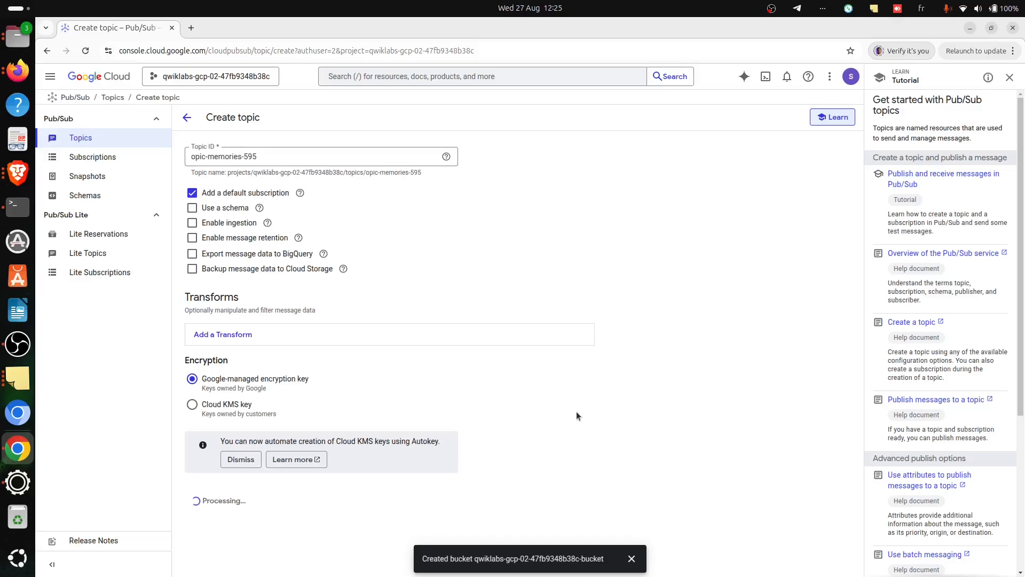
pyautogui.click(632, 559)
# Switch to the lab page in Brave and copy the Cloud Run function name memories-thumbnail-creator from Task 3
pyautogui.hotkey('alt', 'Tab')
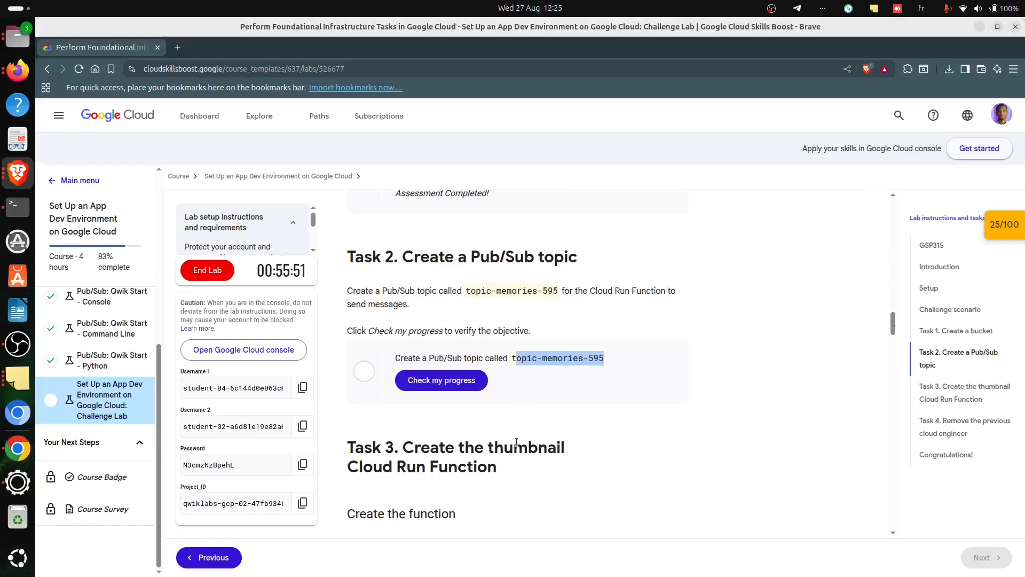
pyautogui.scroll(-15, 516, 442)
pyautogui.scroll(8, 648, 470)
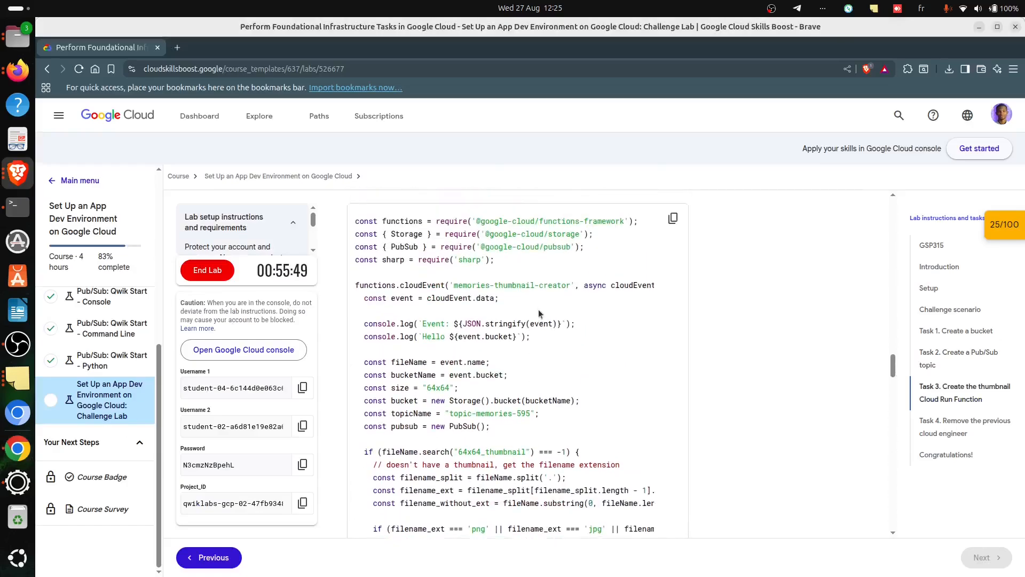
pyautogui.scroll(10, 539, 314)
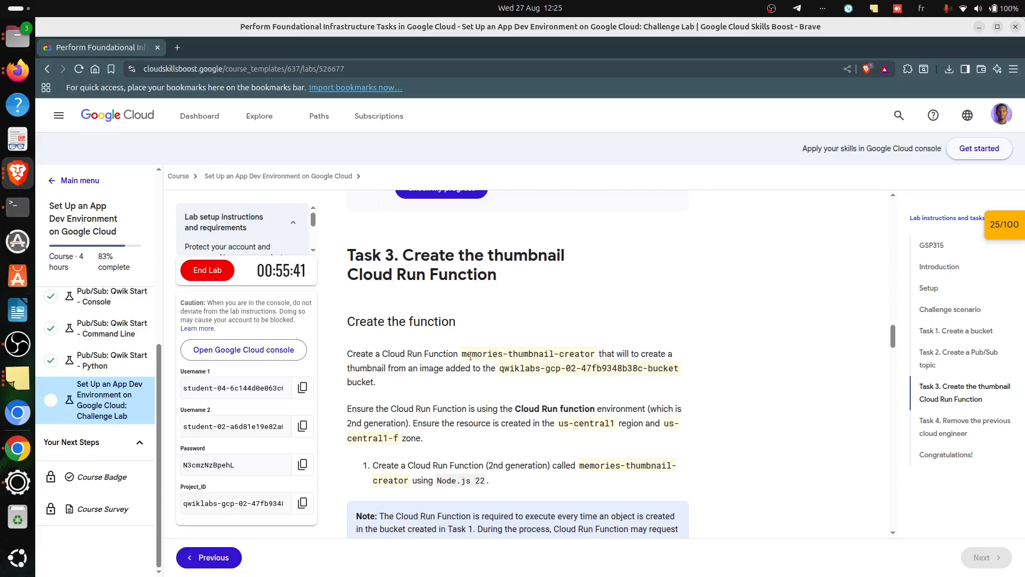
pyautogui.moveTo(472, 349); pyautogui.dragTo(586, 354)
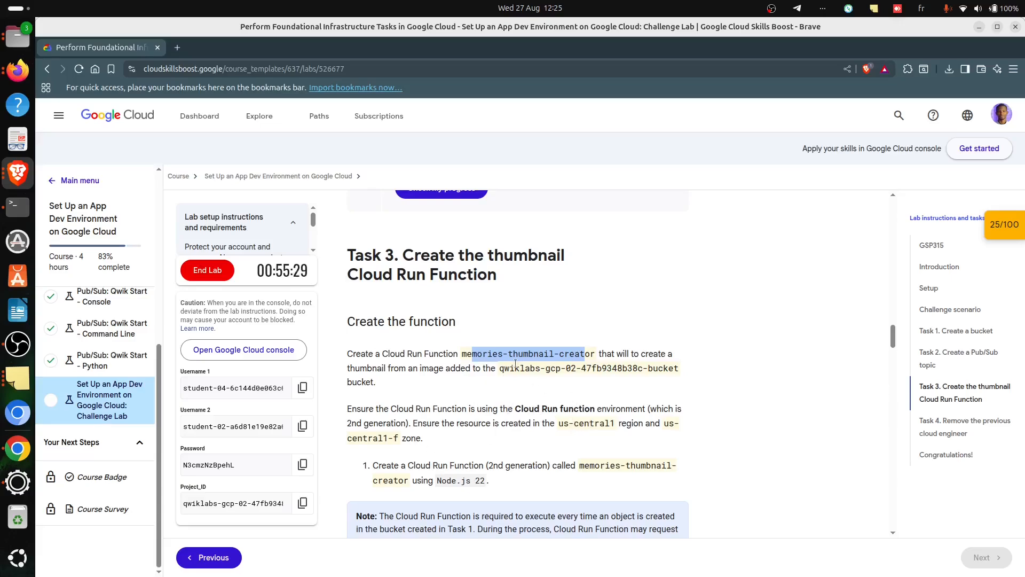
pyautogui.click(481, 356)
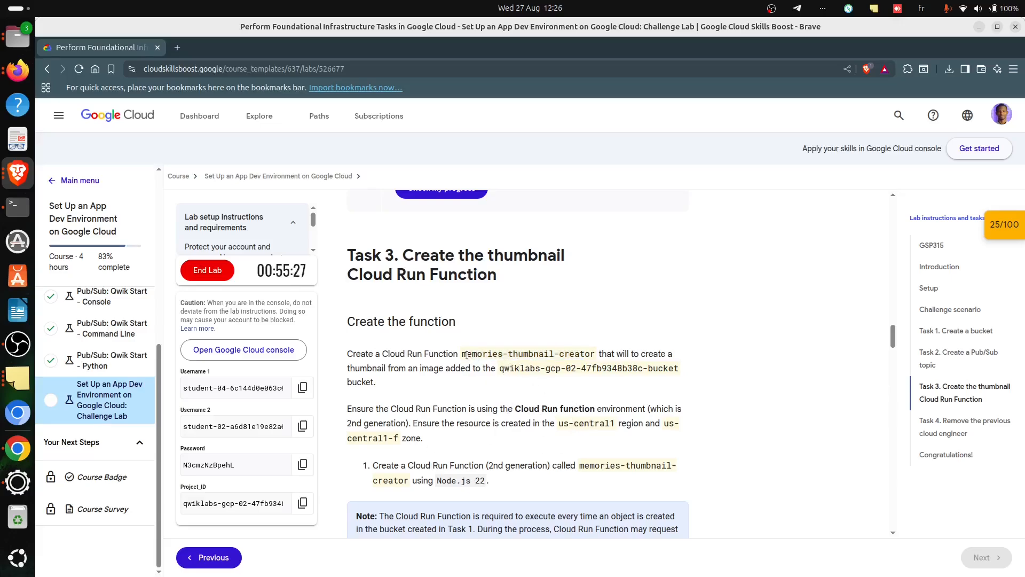
pyautogui.moveTo(463, 355); pyautogui.dragTo(596, 359)
pyautogui.hotkey('ctrl', 'c')
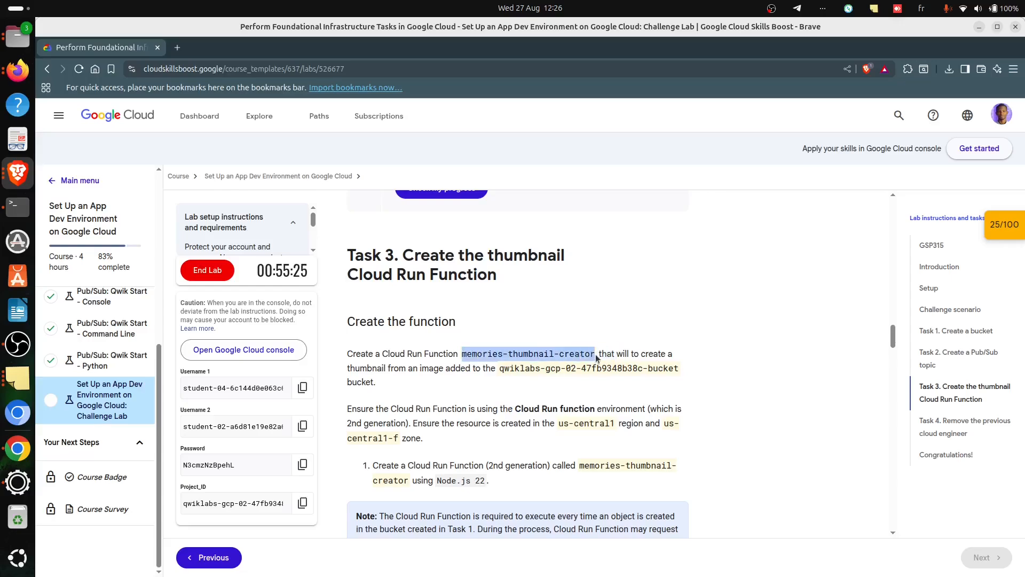
# Switch to the Google Cloud console in Chrome and start a new Cloud Run service that uses the inline function editor
pyautogui.hotkey('alt', 'Tab')
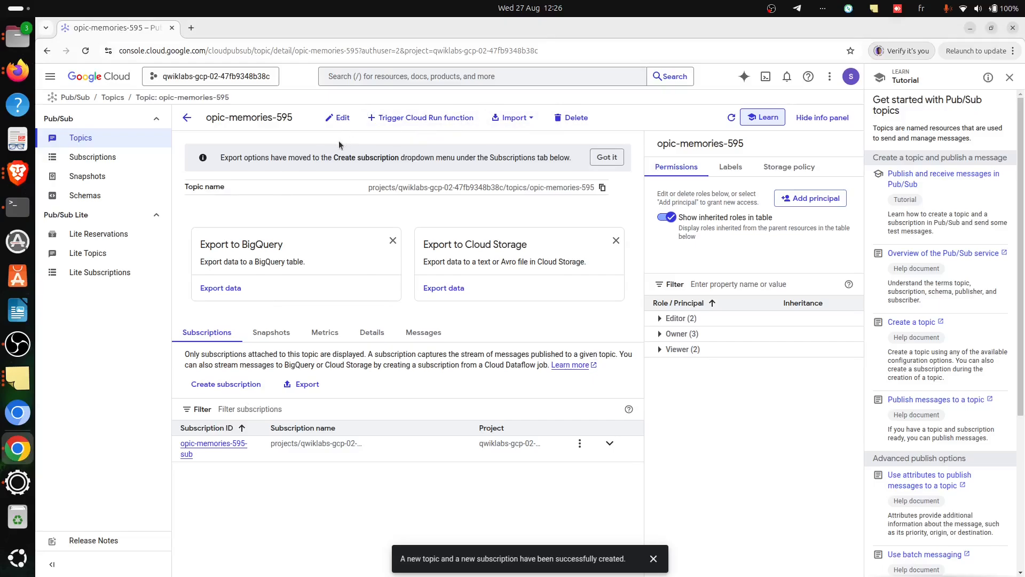
pyautogui.click(50, 76)
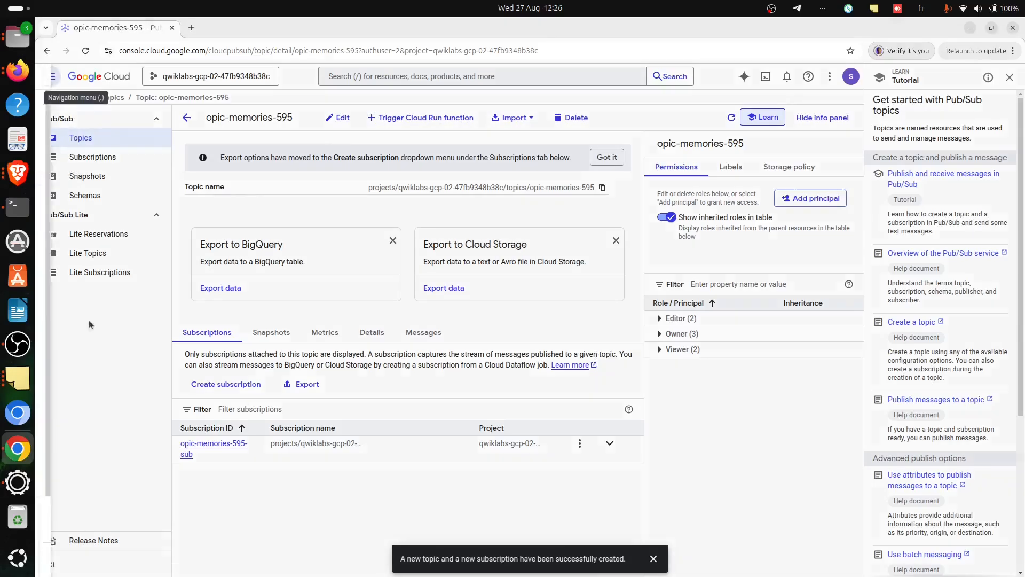
pyautogui.moveTo(157, 513)
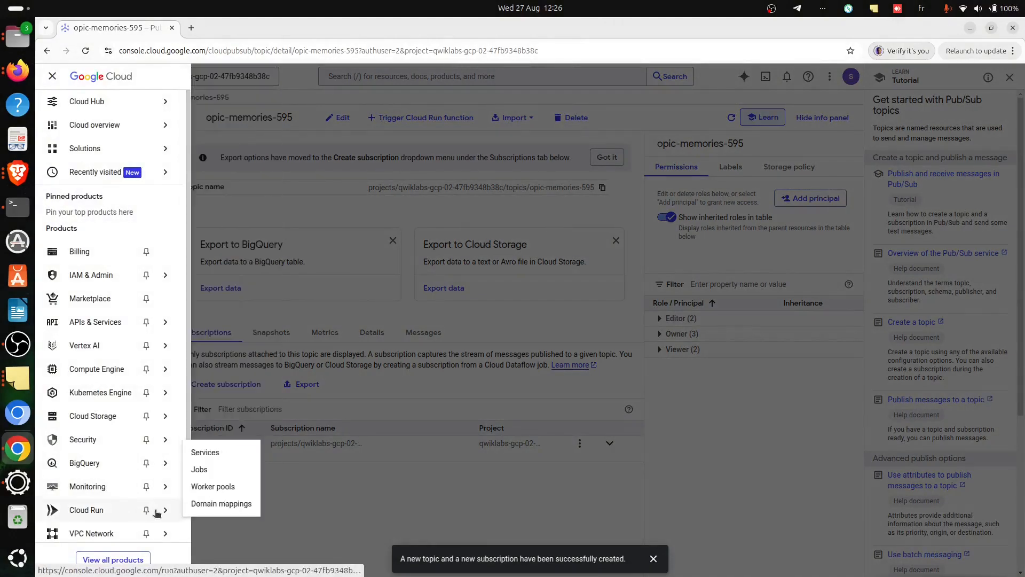
pyautogui.click(206, 452)
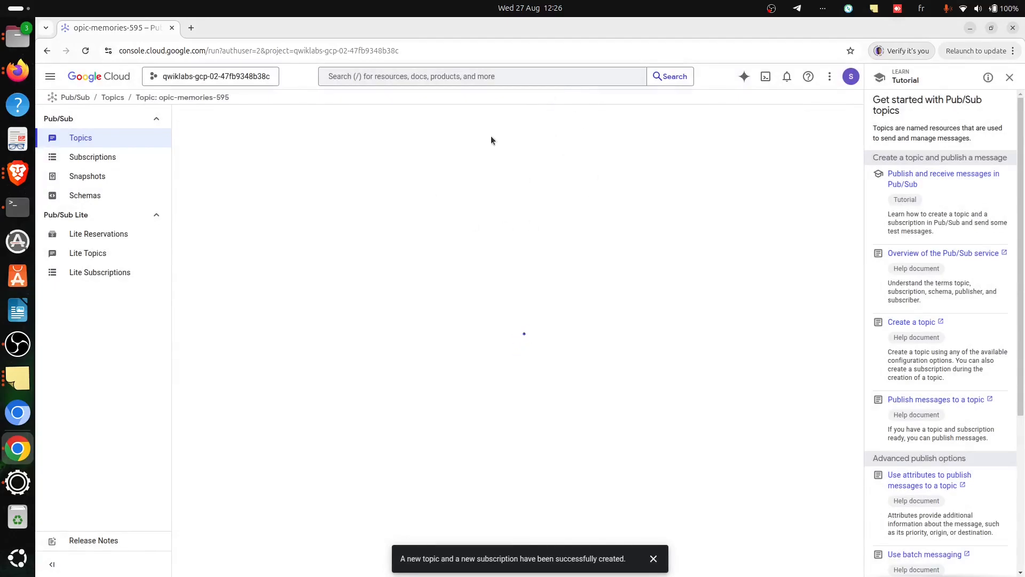
pyautogui.click(453, 102)
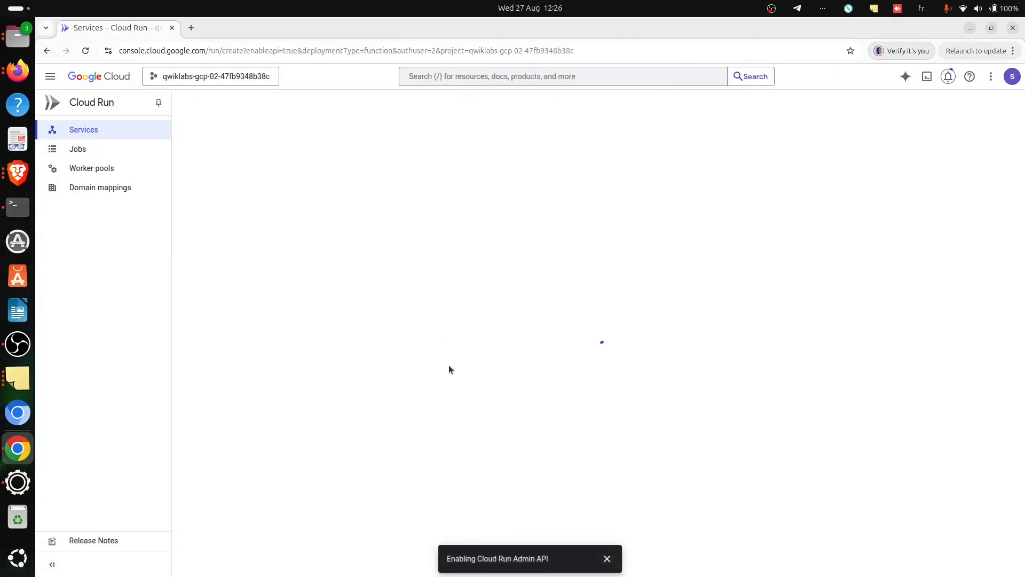
# Name the service memories-thumbnail-creator and set its region to us-central1 (Iowa)
pyautogui.click(295, 302)
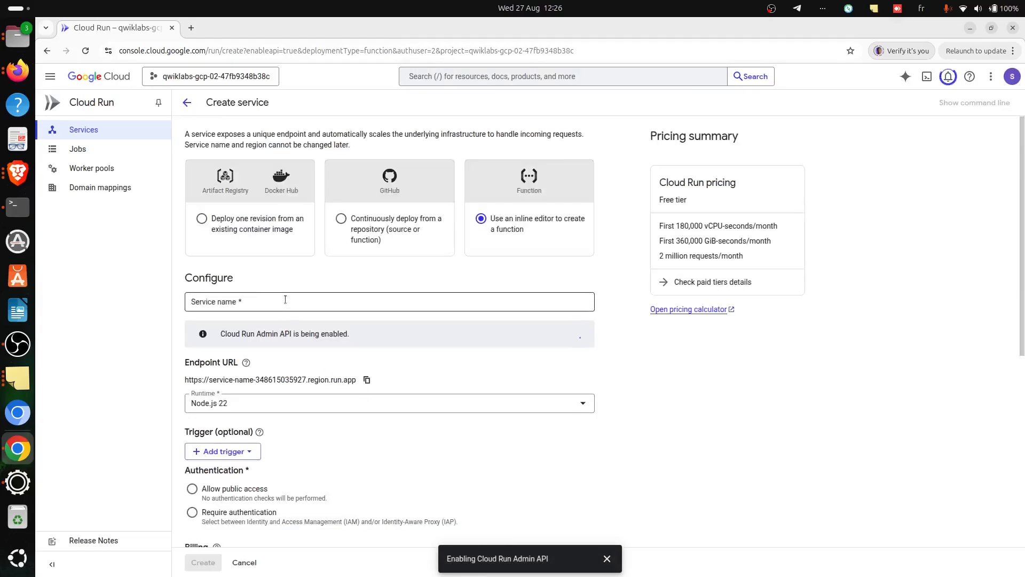
pyautogui.hotkey('ctrl', 'v')
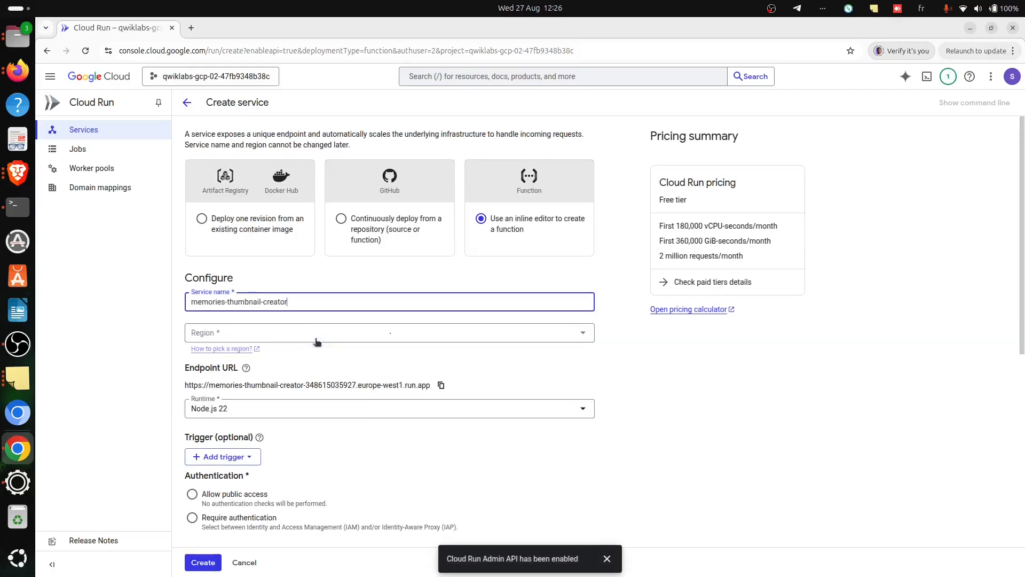
pyautogui.click(282, 374)
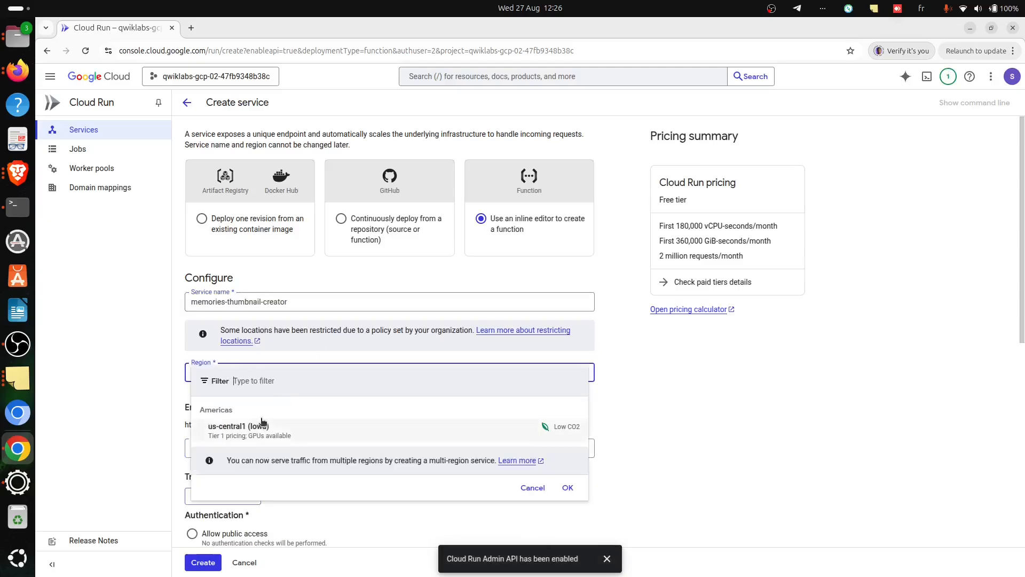
pyautogui.click(247, 429)
pyautogui.scroll(-3, 360, 460)
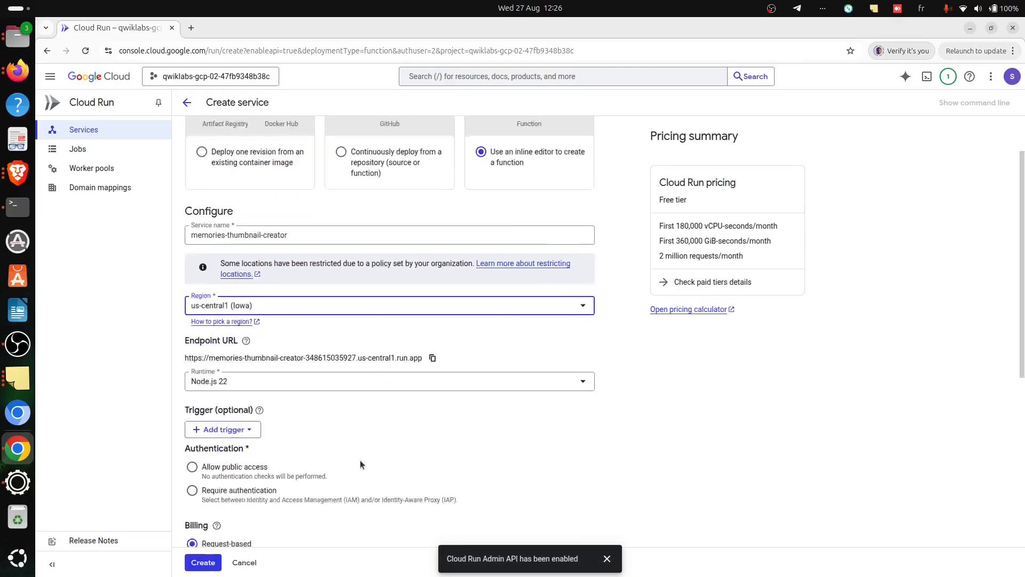
# Start a Cloud Storage trigger for the function, enable the required Eventarc API and close the trigger form
pyautogui.click(212, 373)
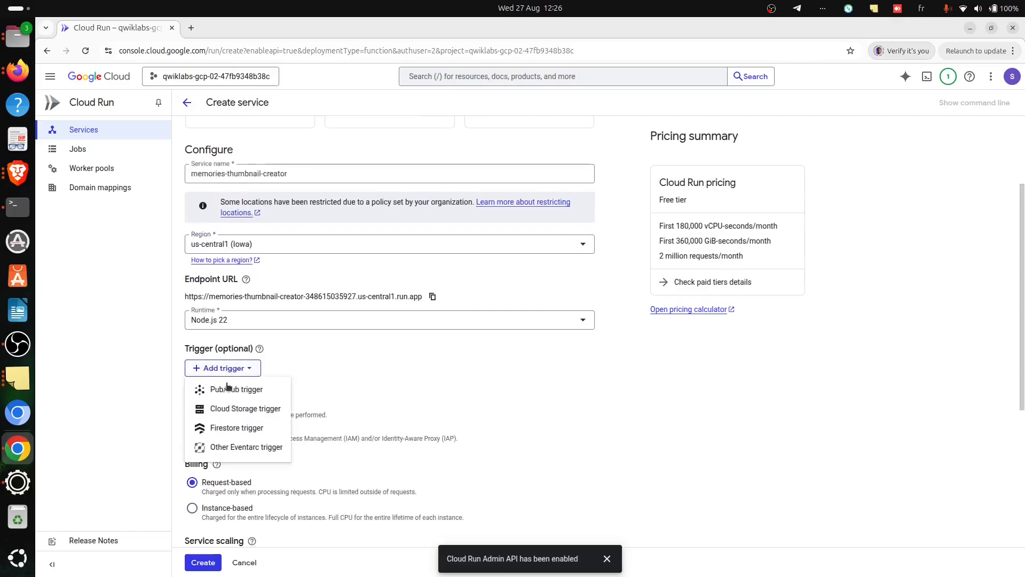
pyautogui.click(246, 409)
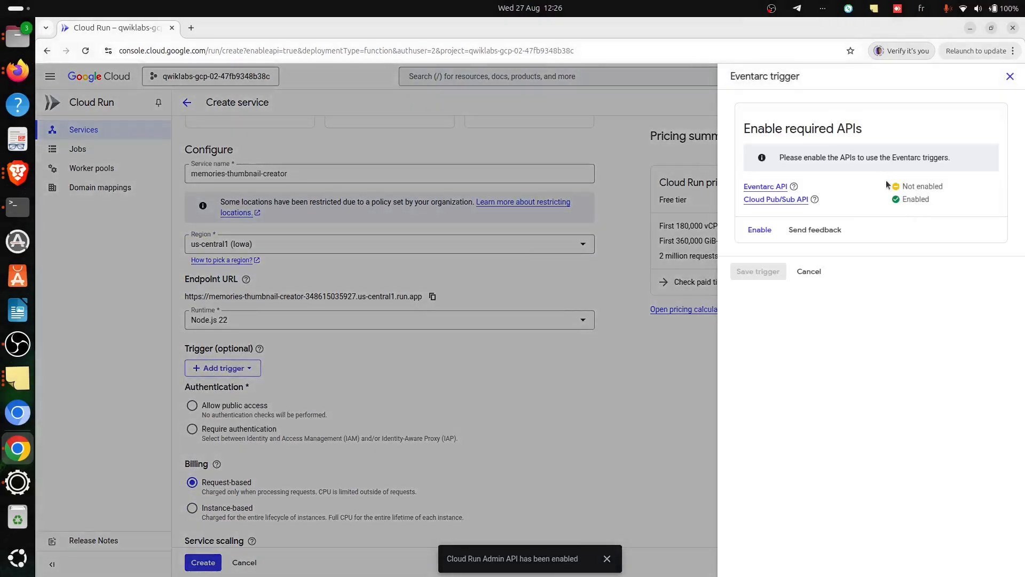
pyautogui.click(760, 230)
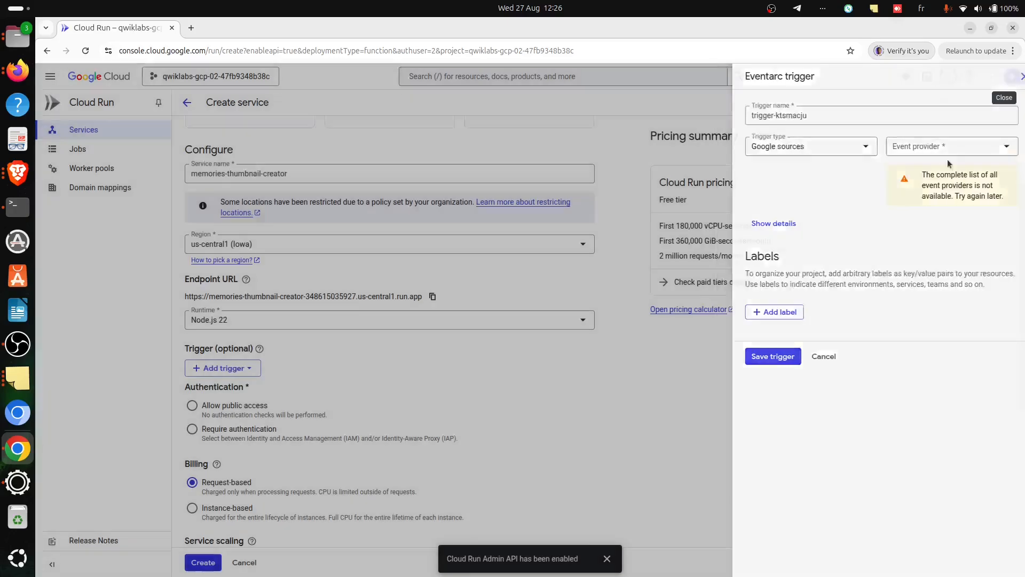
pyautogui.click(1010, 76)
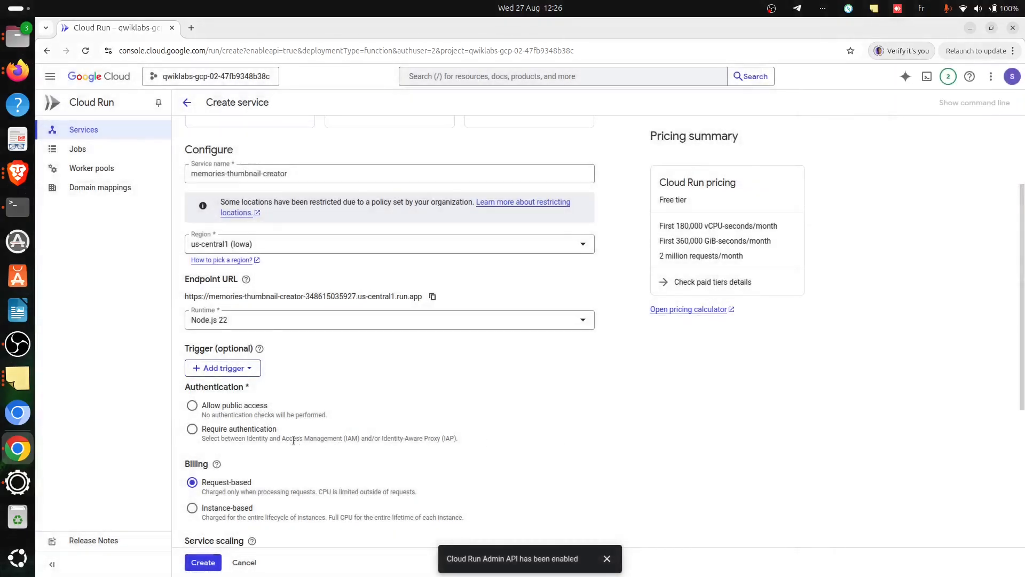
# Try adding the Cloud Storage trigger again, dismiss its form and reload the service creation page
pyautogui.click(238, 367)
pyautogui.click(286, 409)
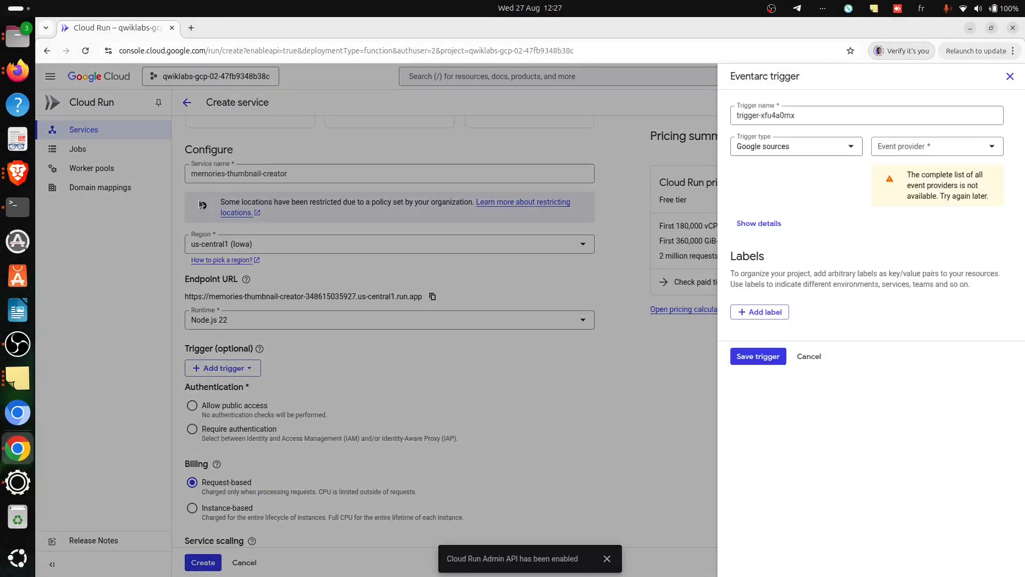
pyautogui.click(166, 220)
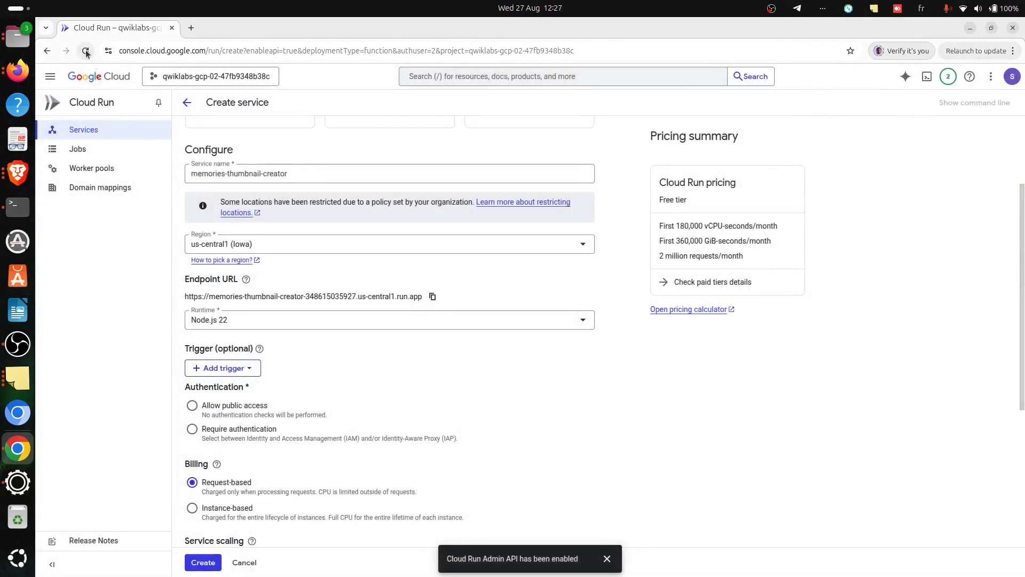
pyautogui.click(85, 51)
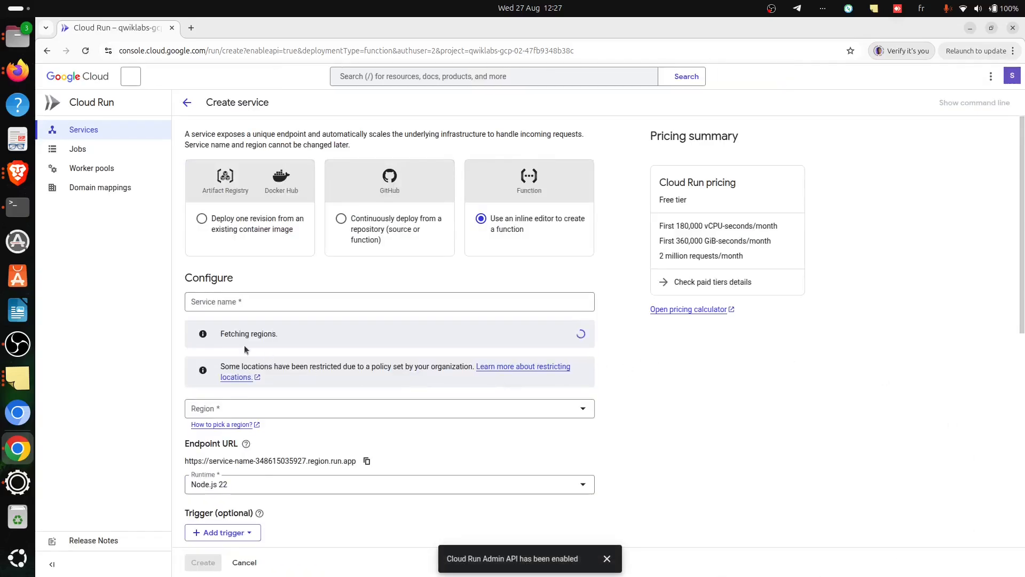
# Enter memories-thumbnail-creator as the service name again on the reloaded form and choose the us-central1 (Iowa) region
pyautogui.click(274, 296)
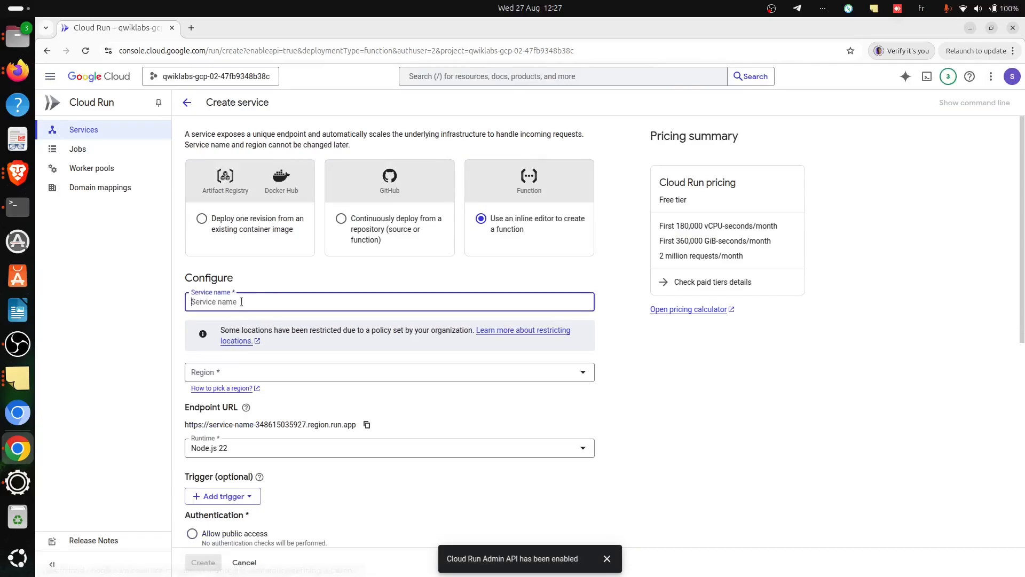
pyautogui.hotkey('ctrl', 'v')
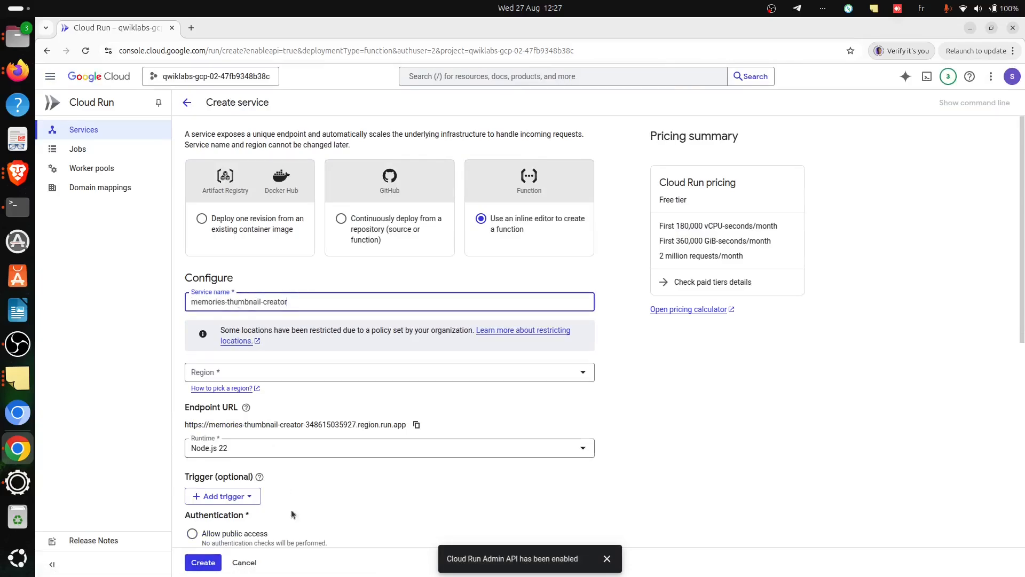
pyautogui.click(248, 372)
pyautogui.click(240, 424)
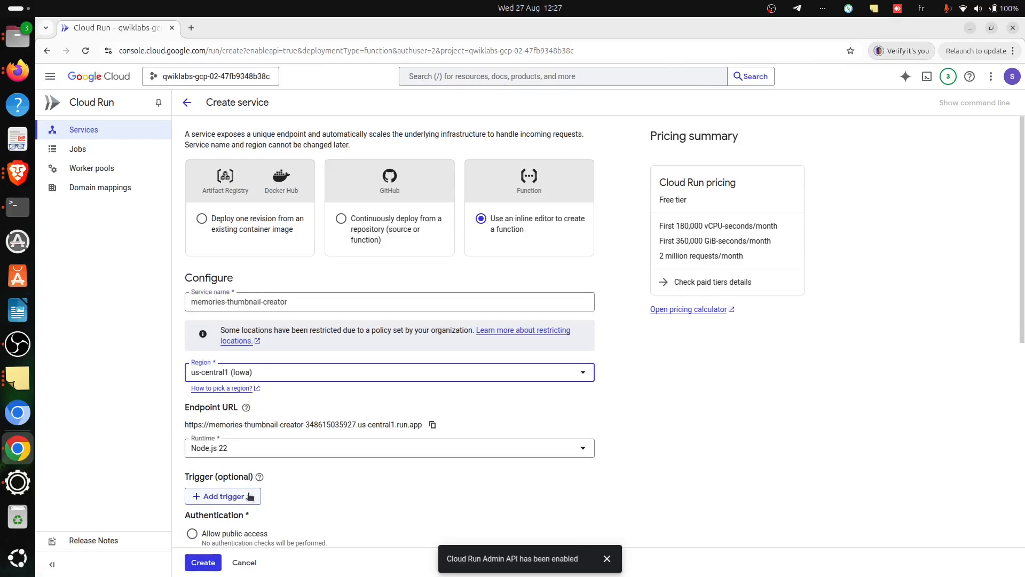
# Add a Cloud Storage trigger to the function and select qwiklabs-gcp-02-47fb9348b38c-bucket as its bucket
pyautogui.click(233, 498)
pyautogui.click(247, 438)
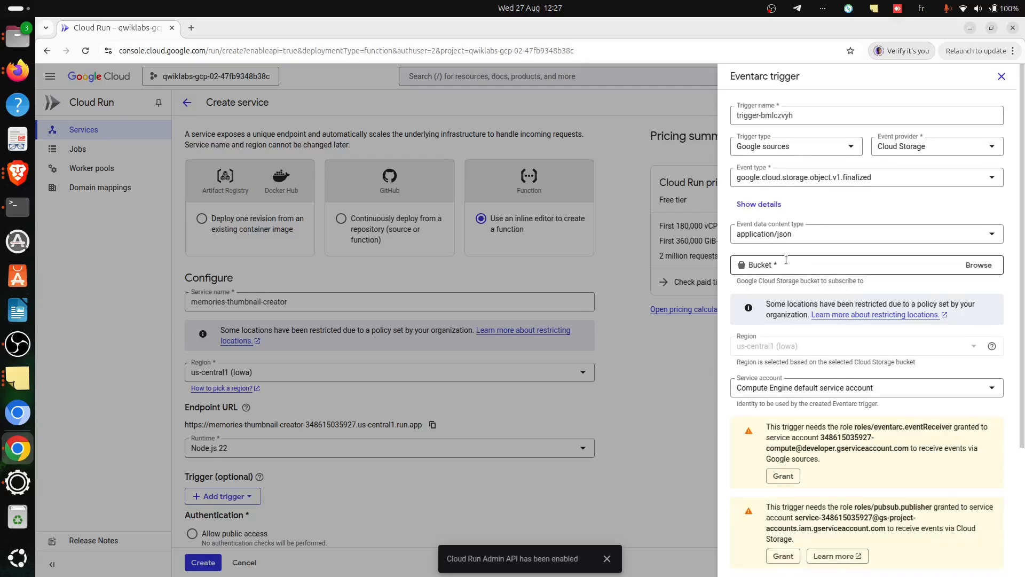
pyautogui.click(979, 265)
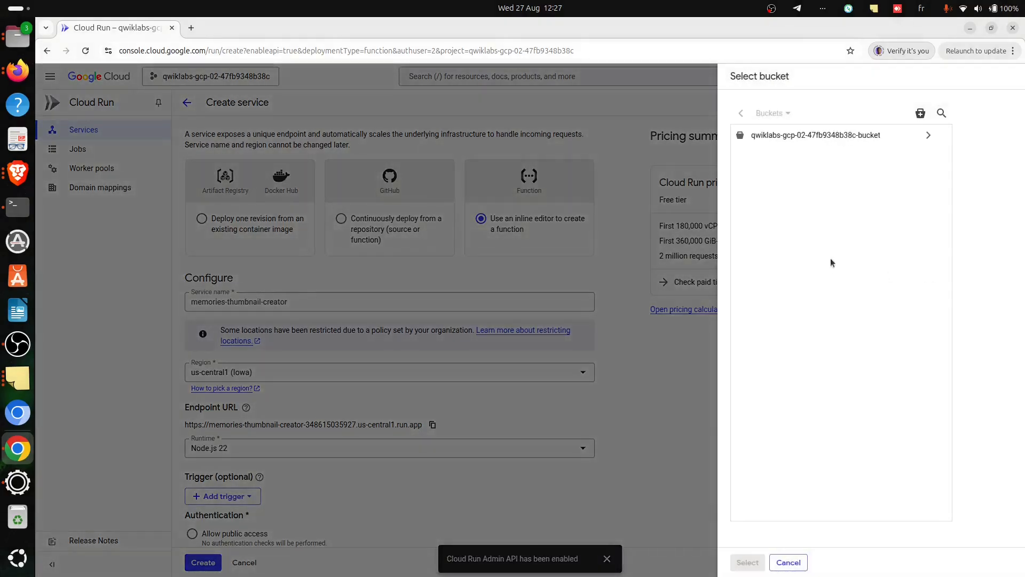
pyautogui.click(825, 138)
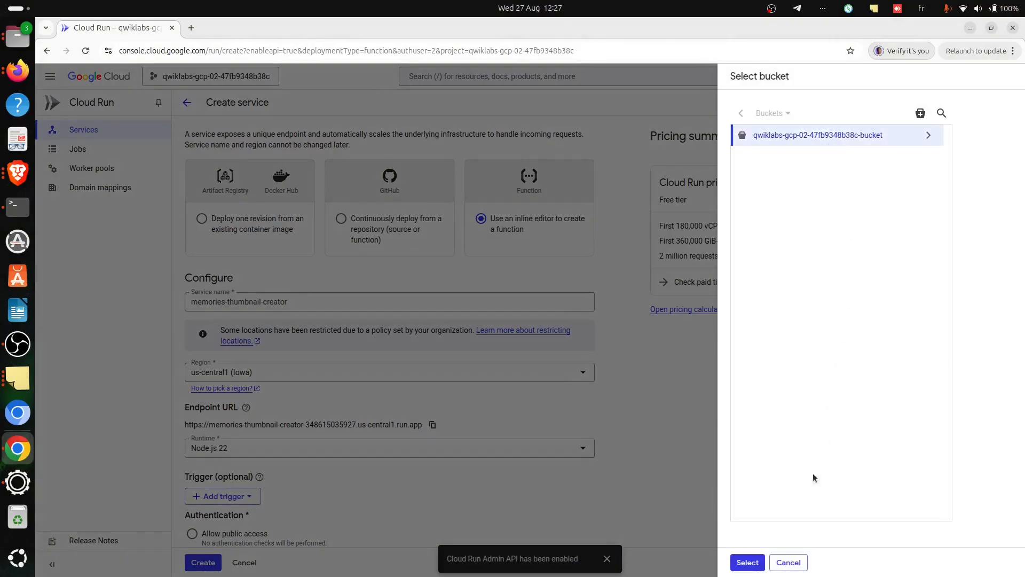
pyautogui.click(747, 563)
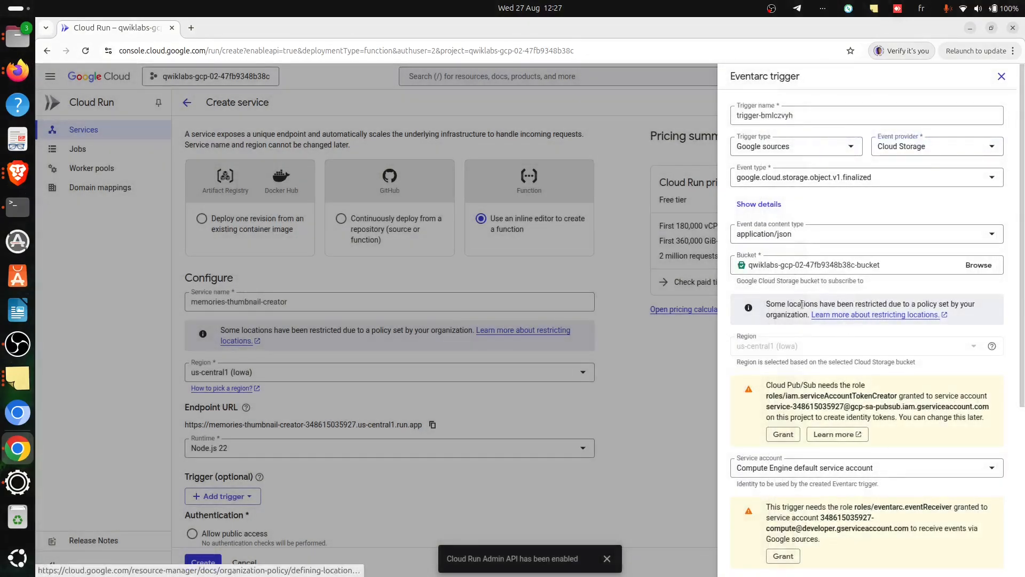
# Grant the requested roles iam.serviceAccountTokenCreator, eventarc.eventReceiver and pubsub.publisher to their service accounts, and save the Eventarc trigger
pyautogui.scroll(-3, 800, 353)
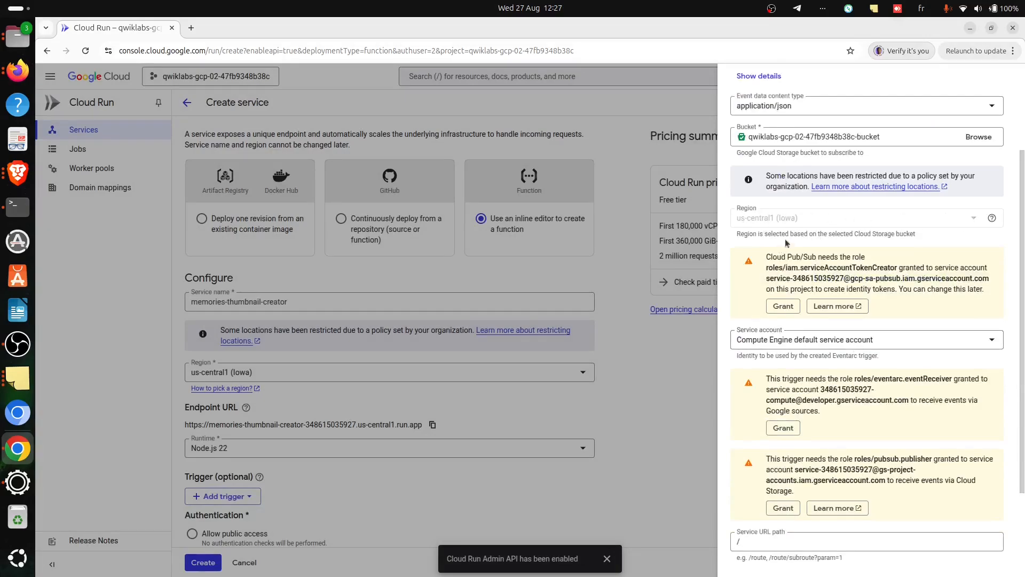
pyautogui.click(784, 308)
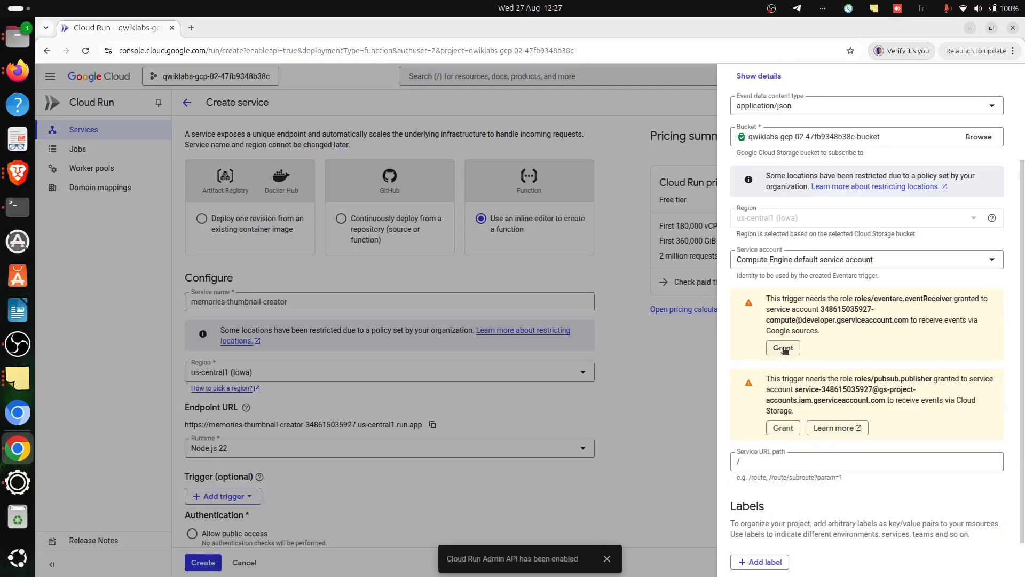
pyautogui.click(784, 348)
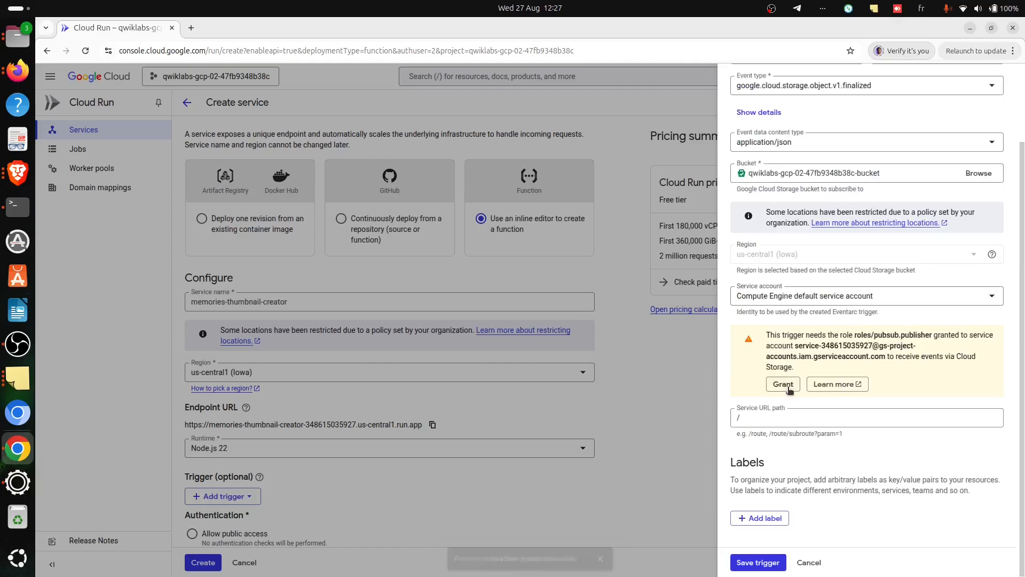
pyautogui.click(783, 384)
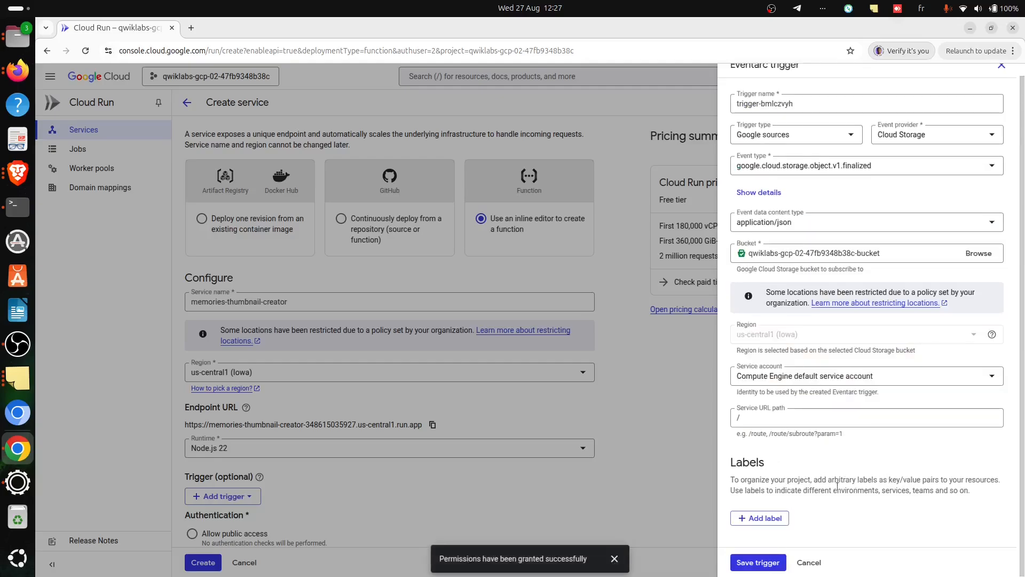
pyautogui.scroll(1, 853, 458)
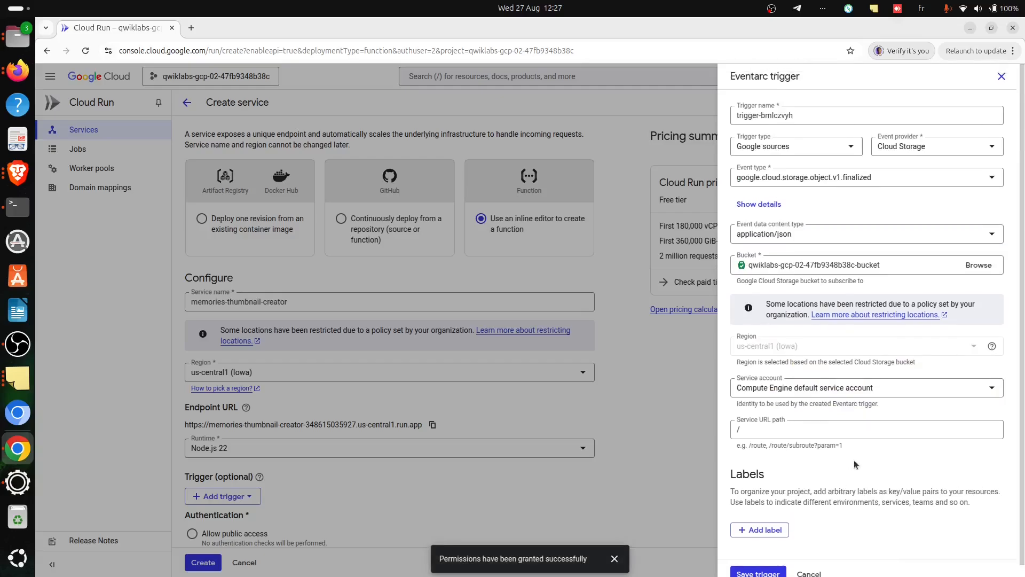
pyautogui.click(614, 561)
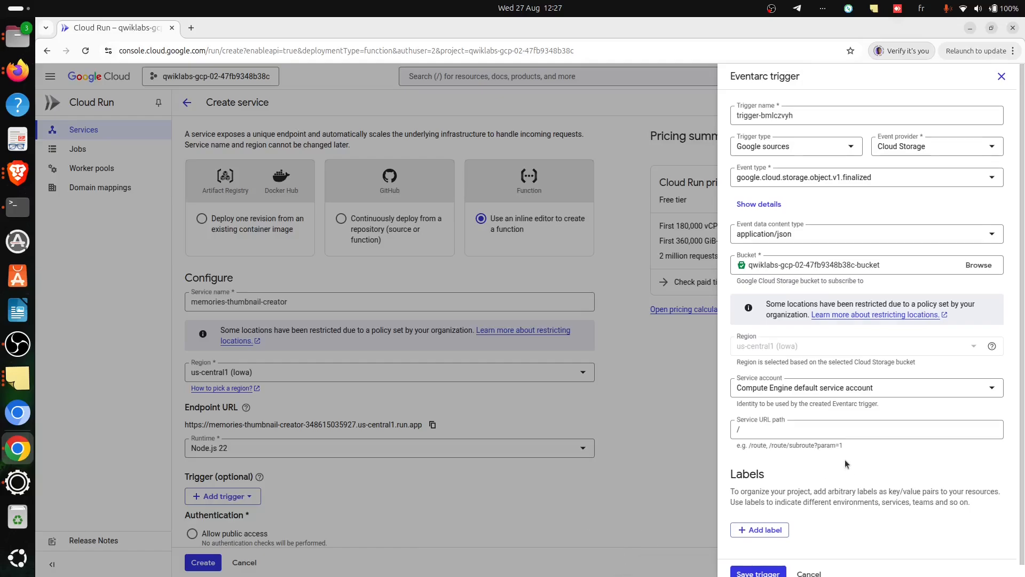
pyautogui.scroll(-1, 848, 463)
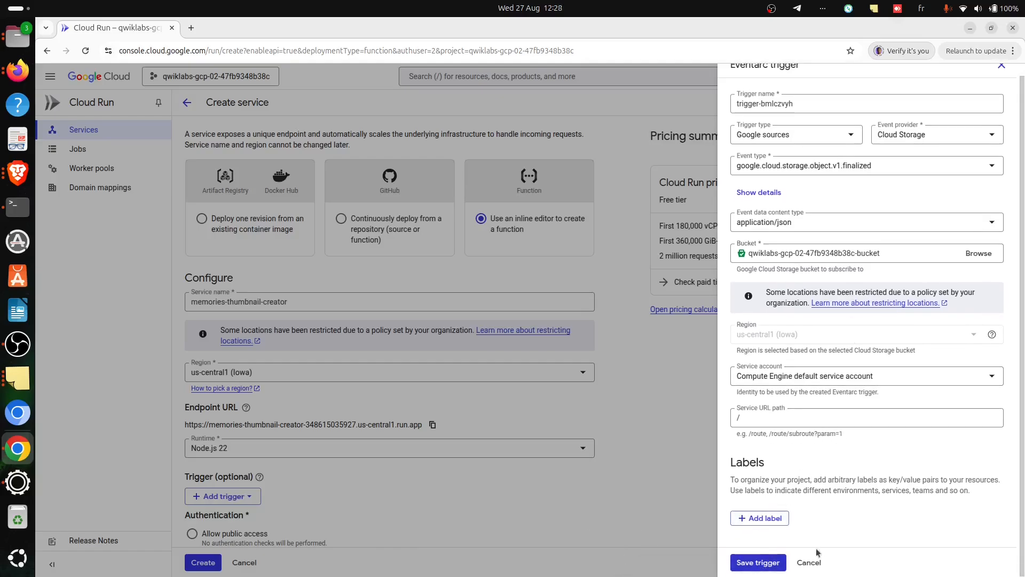
pyautogui.click(759, 563)
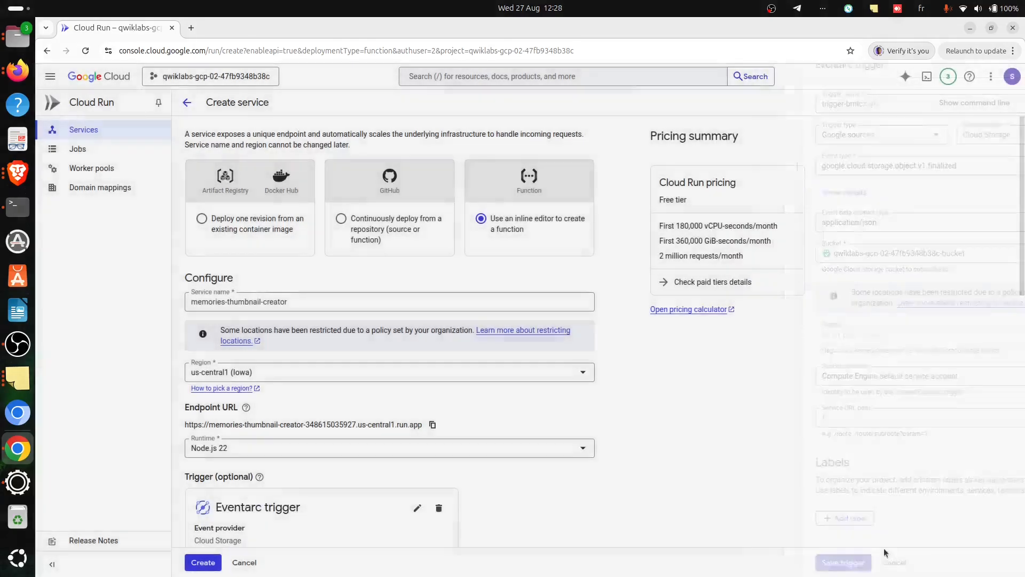
# Set the function's execution environment to Second generation and the revision's maximum number of instances to 10, and create the service
pyautogui.scroll(-7, 326, 445)
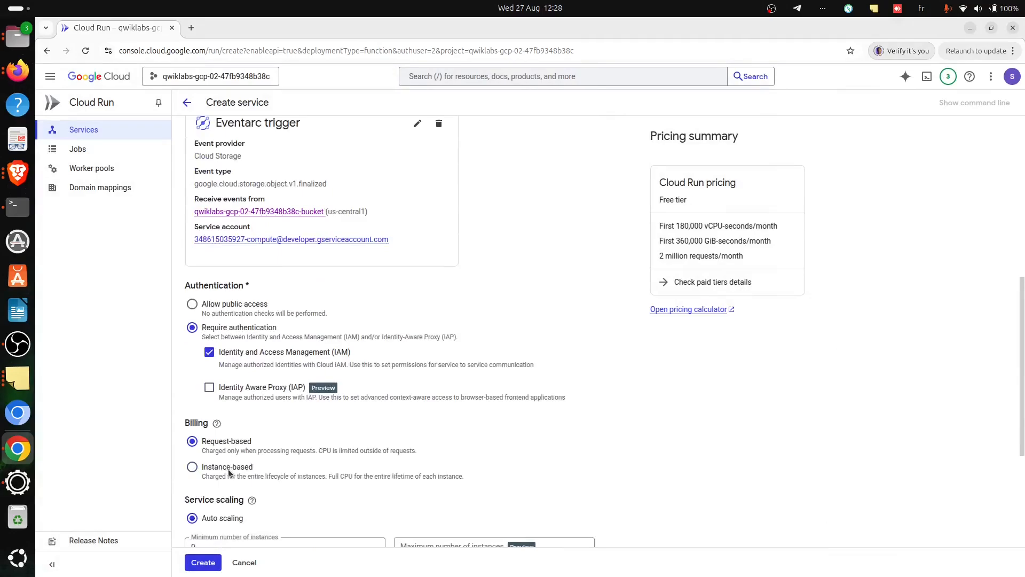
pyautogui.scroll(-4, 229, 473)
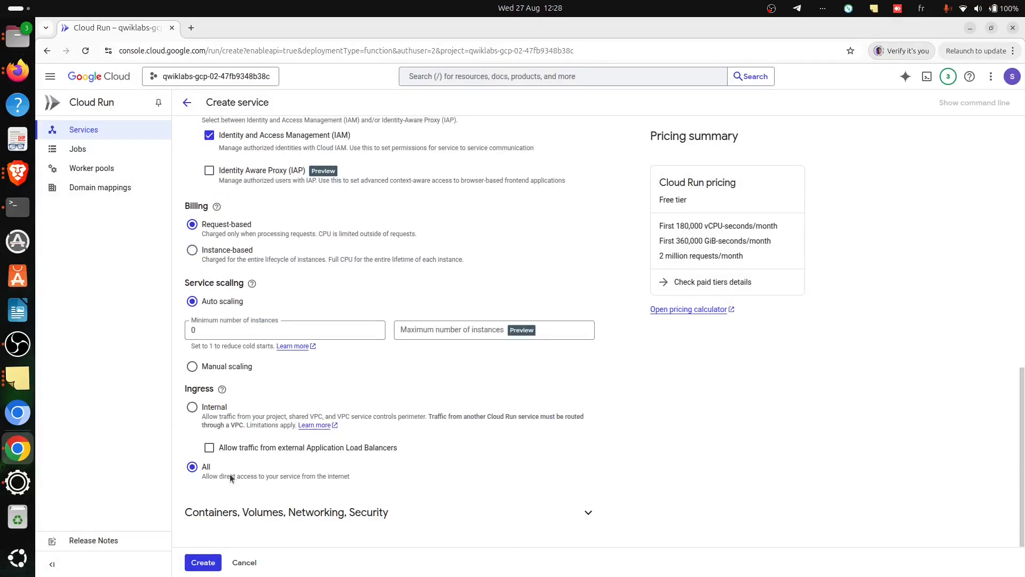
pyautogui.click(234, 513)
pyautogui.scroll(-13, 235, 459)
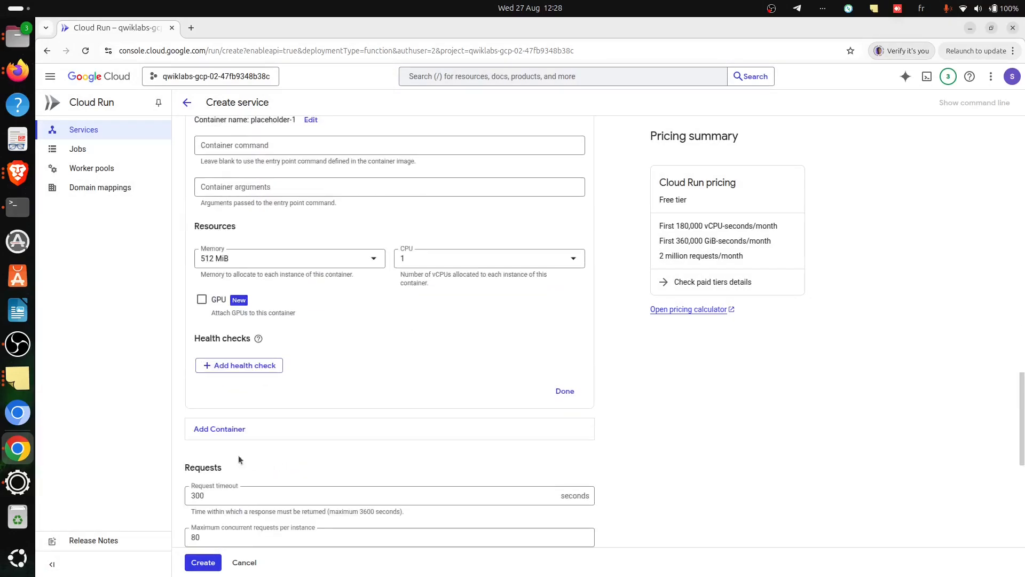
pyautogui.scroll(-5, 227, 458)
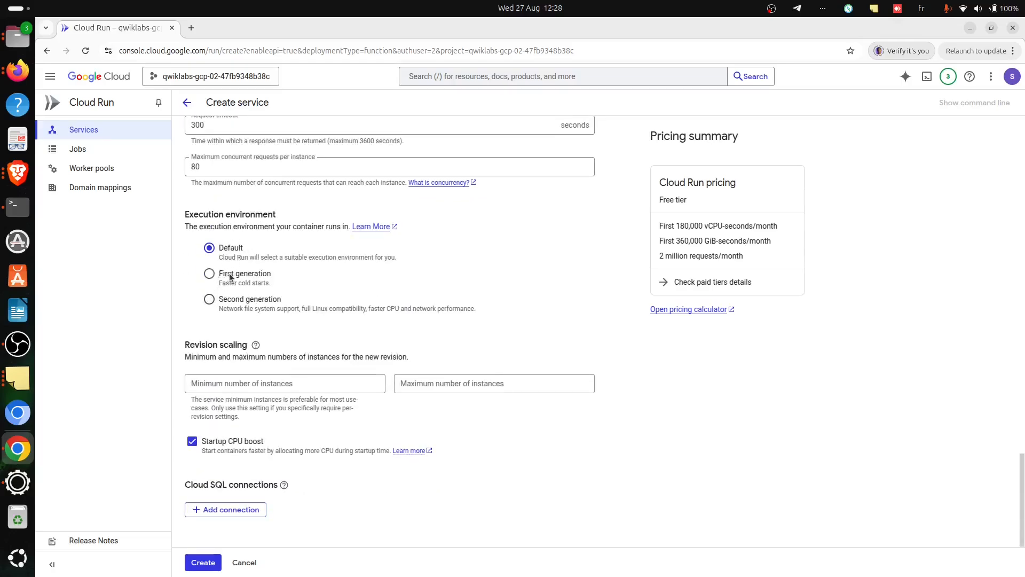
pyautogui.click(226, 302)
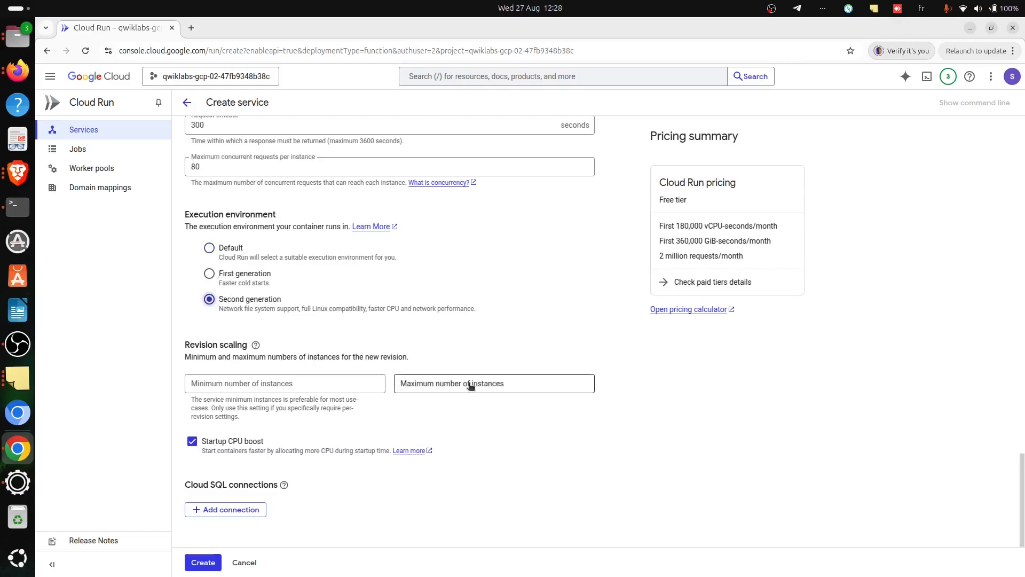
pyautogui.click(440, 387)
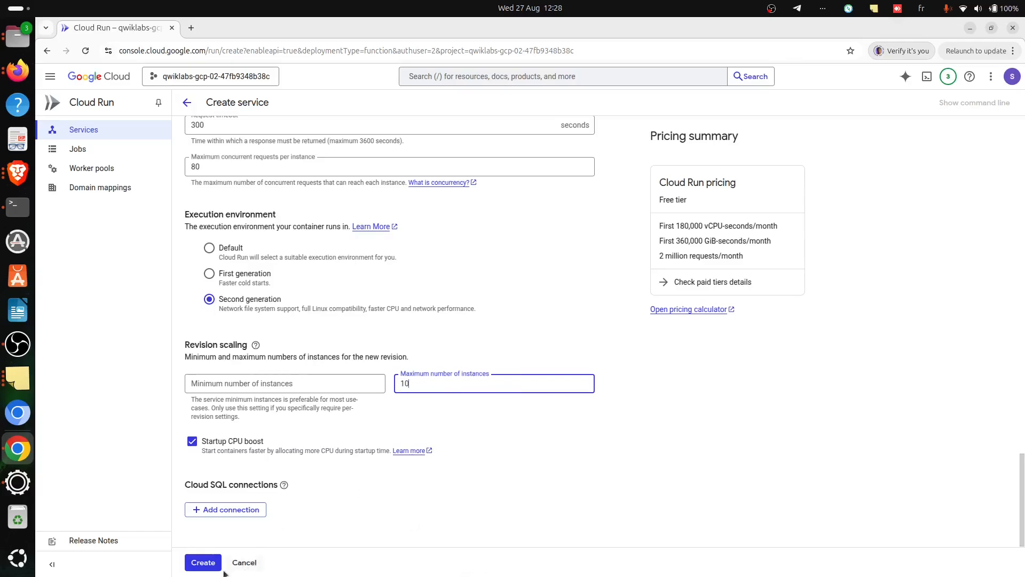
pyautogui.click(193, 565)
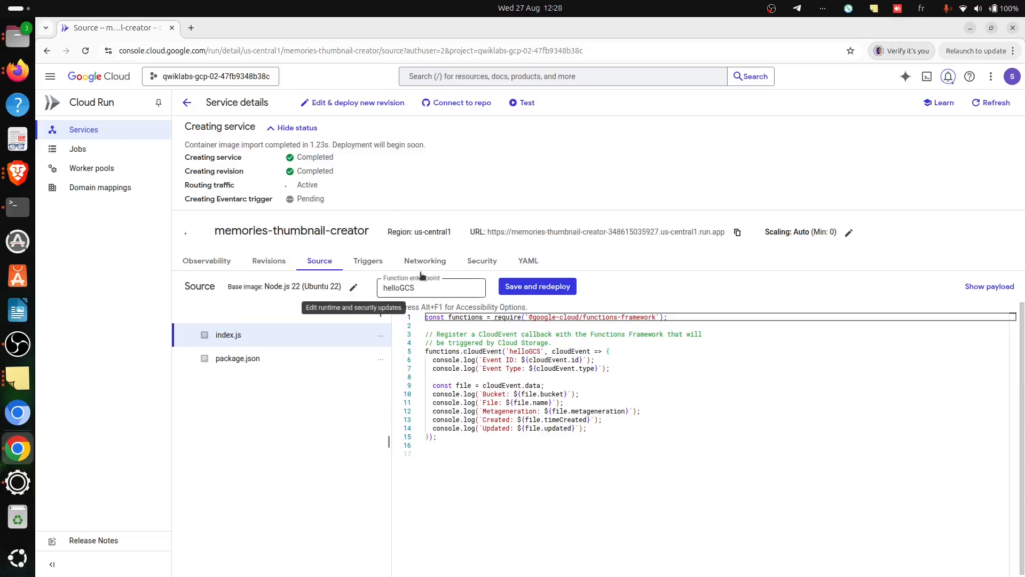
# Copy the entry point name from Task 3 of the lab instructions and set the function entry point to memories-thumbnail-creator
pyautogui.hotkey('alt', 'Tab')
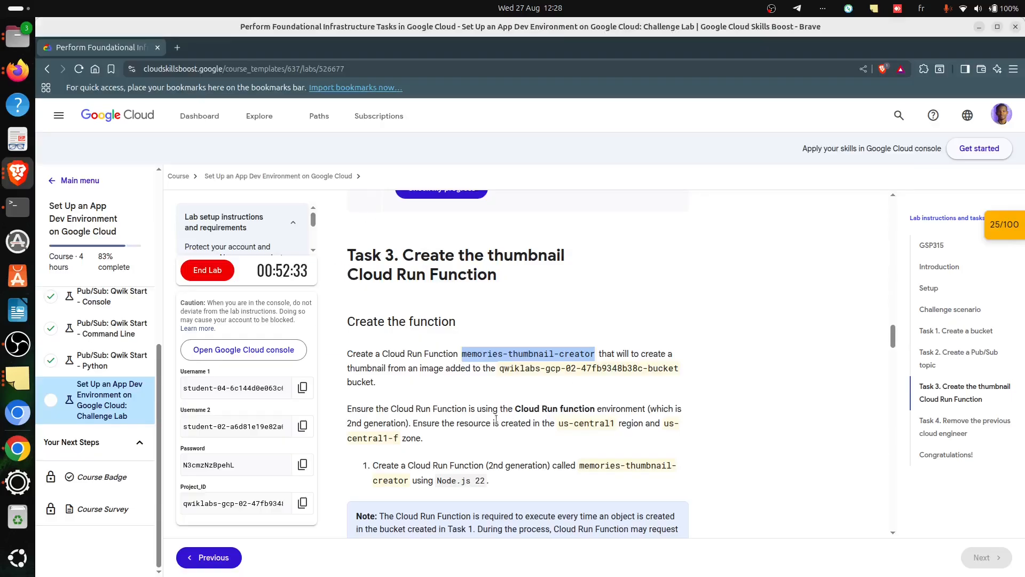
pyautogui.scroll(-10, 496, 419)
pyautogui.scroll(8, 507, 411)
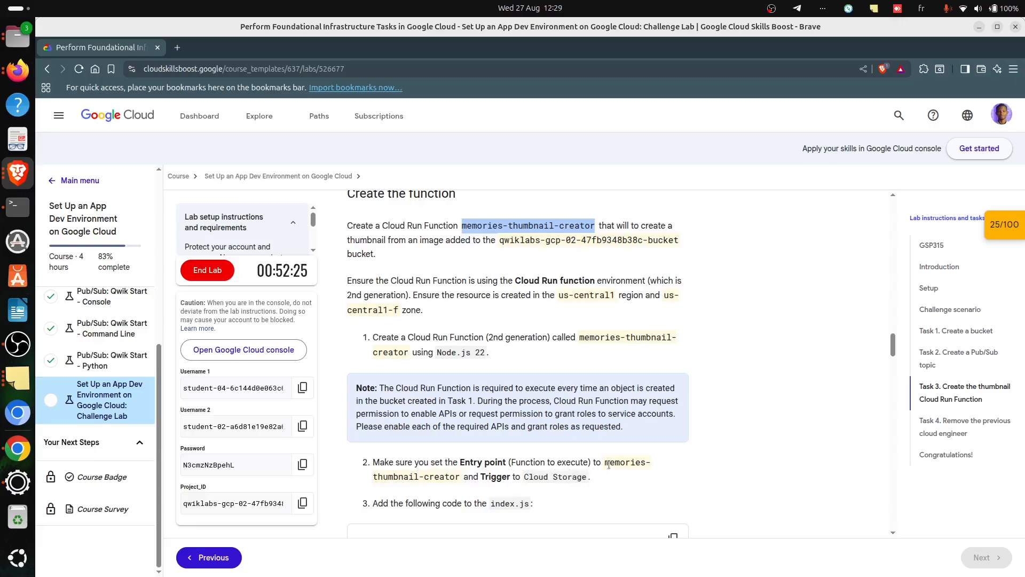
pyautogui.moveTo(605, 462); pyautogui.dragTo(462, 477)
pyautogui.hotkey('ctrl', 'c')
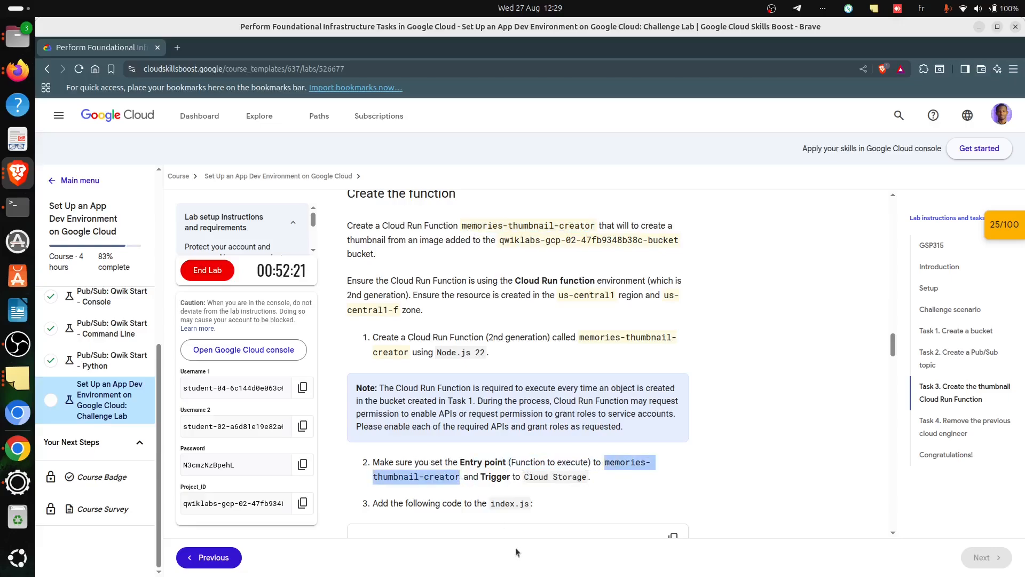
pyautogui.hotkey('alt', 'Tab')
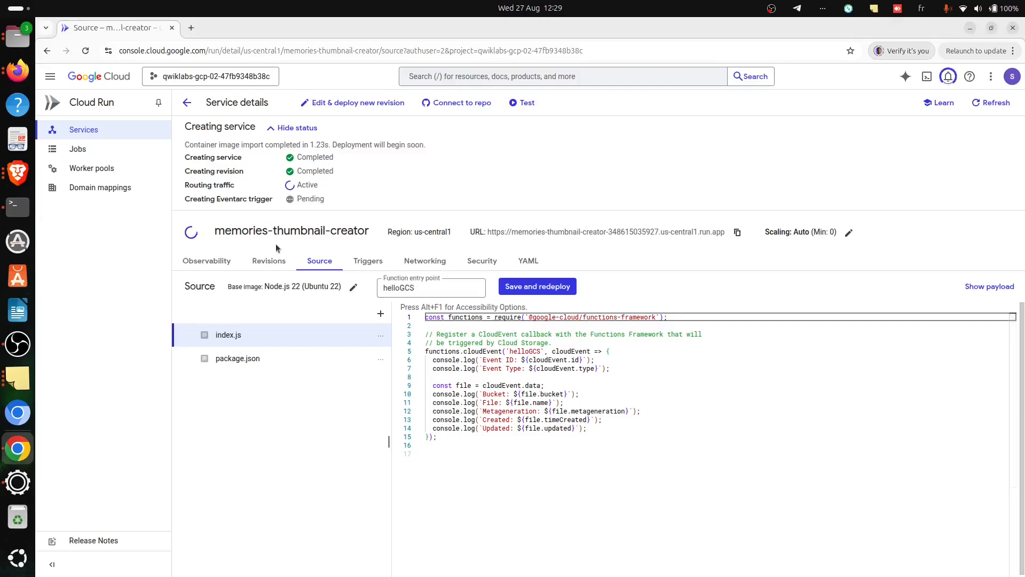
pyautogui.doubleClick(401, 287)
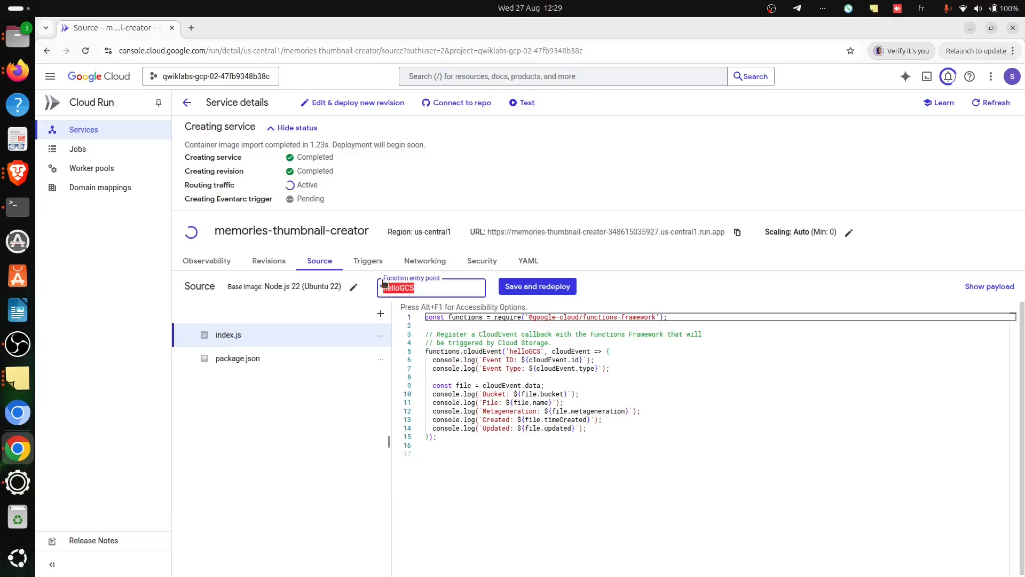
pyautogui.hotkey('ctrl', 'v')
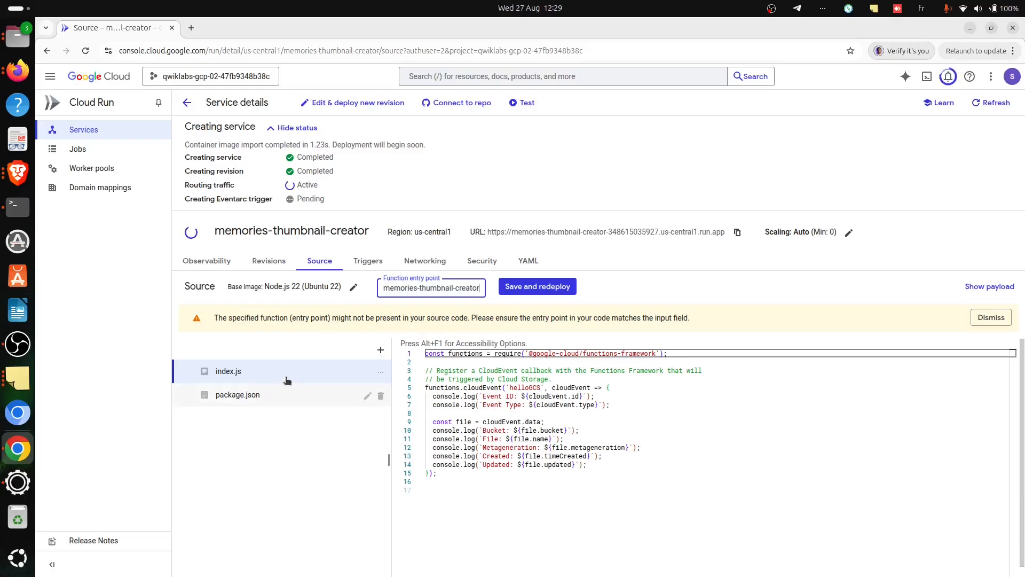
# Copy the index.js code from the lab instructions and replace the whole content of the function's index.js with it
pyautogui.hotkey('alt', 'Tab')
pyautogui.scroll(-1, 537, 483)
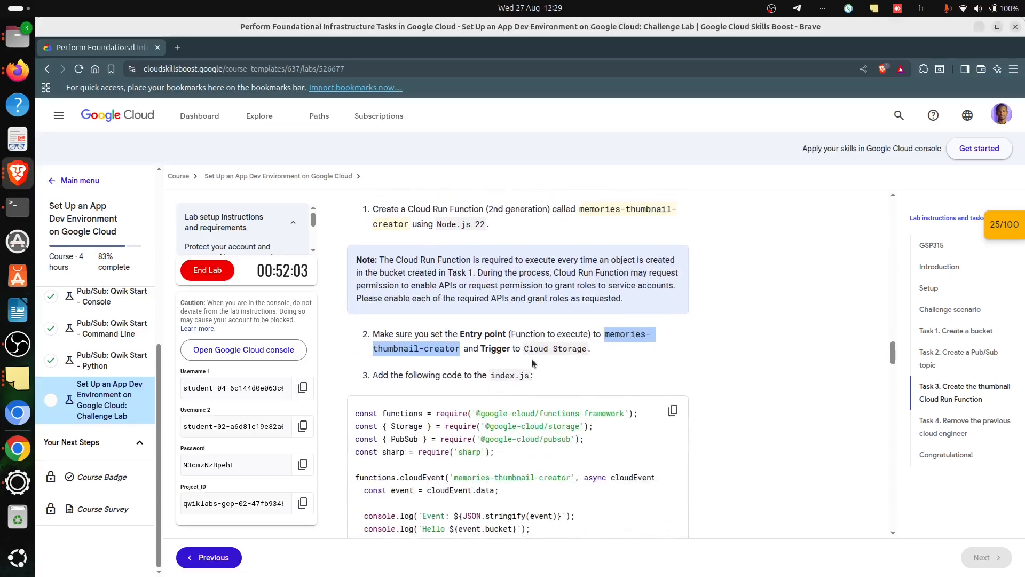
pyautogui.click(673, 410)
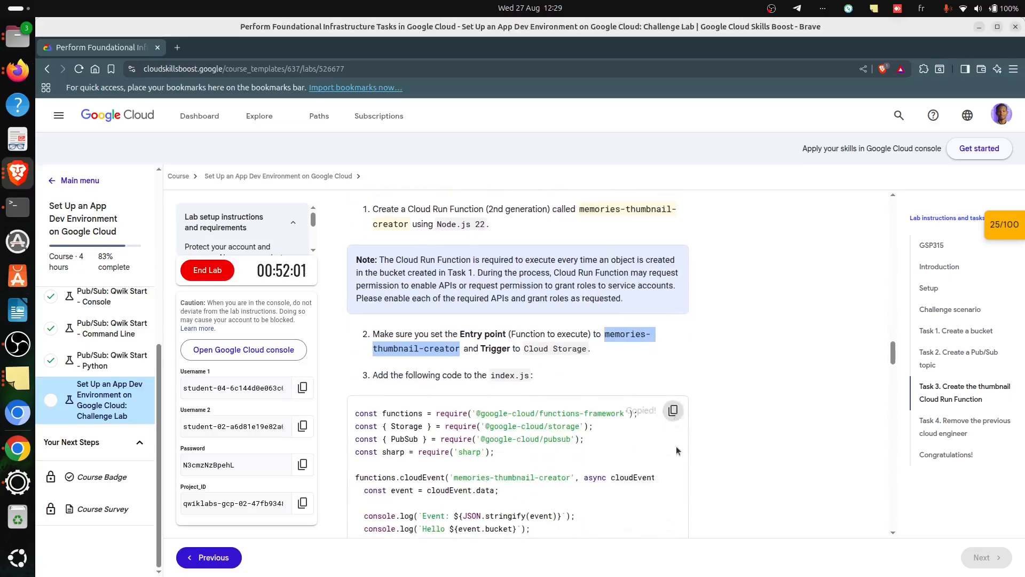
pyautogui.hotkey('alt', 'Tab')
pyautogui.click(480, 405)
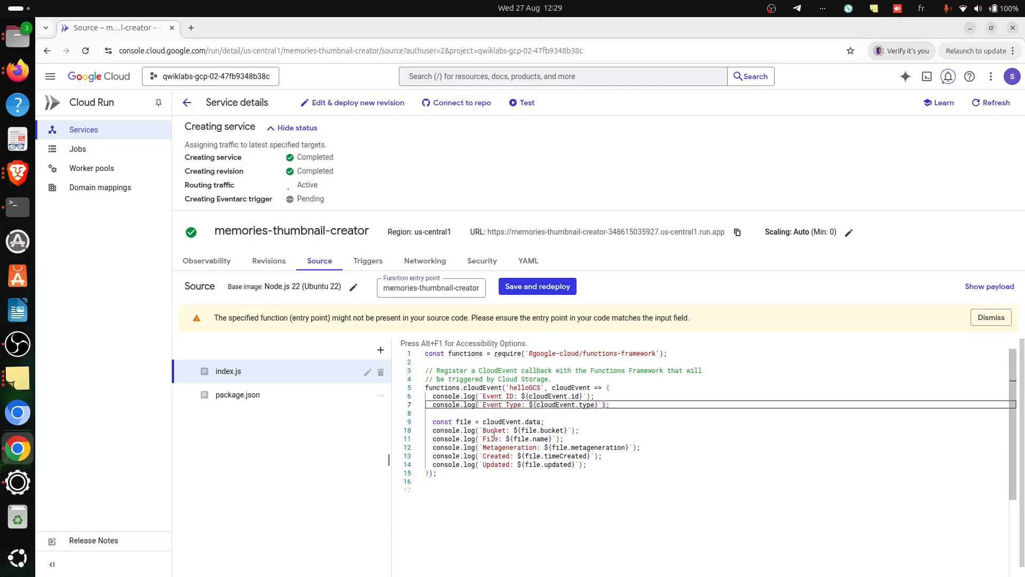
pyautogui.hotkey('ctrl', 'a')
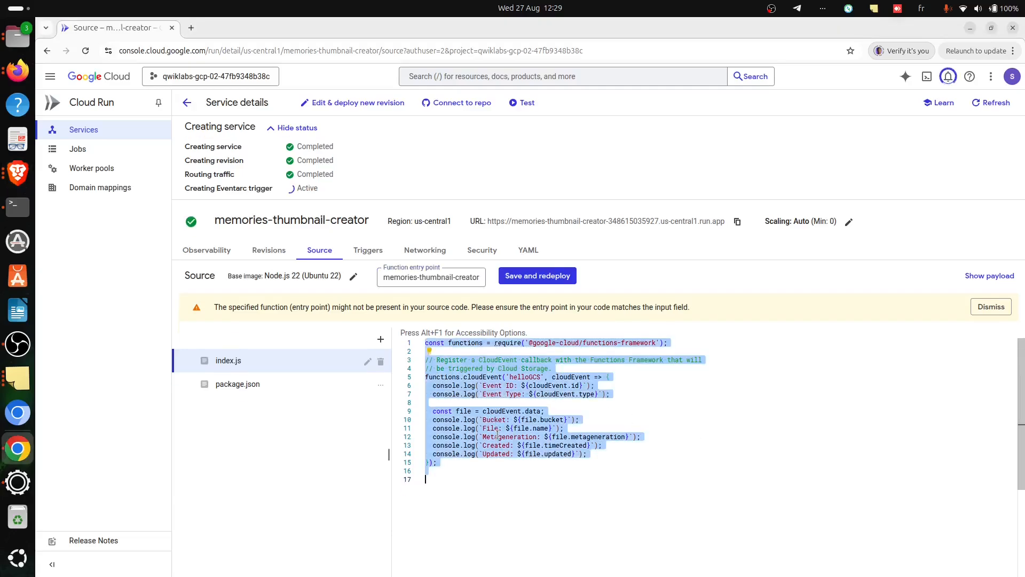
pyautogui.hotkey('ctrl', 'v')
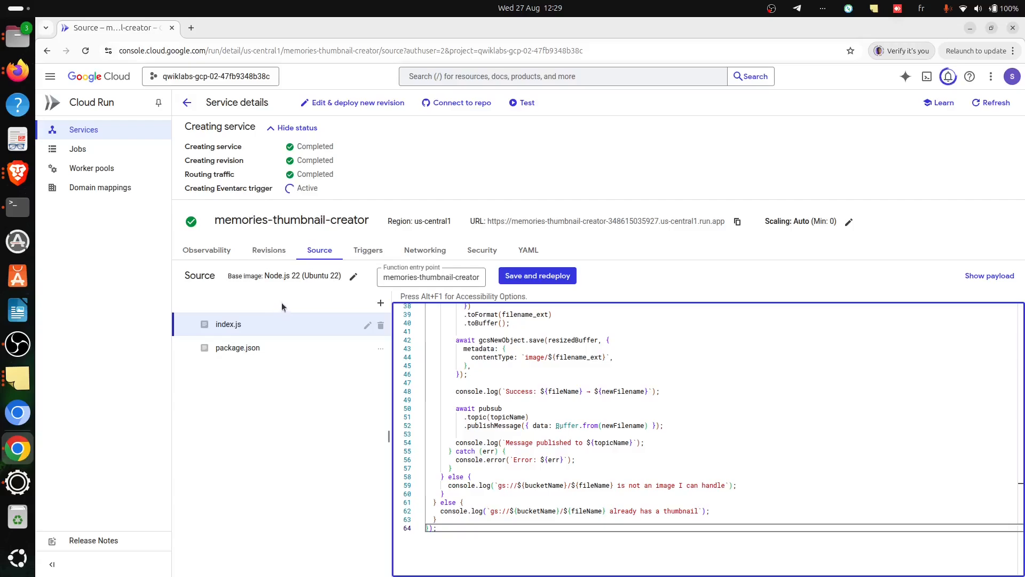
# Copy the package.json code from the lab instructions and replace the whole content of the function's package.json with it
pyautogui.hotkey('alt', 'Tab')
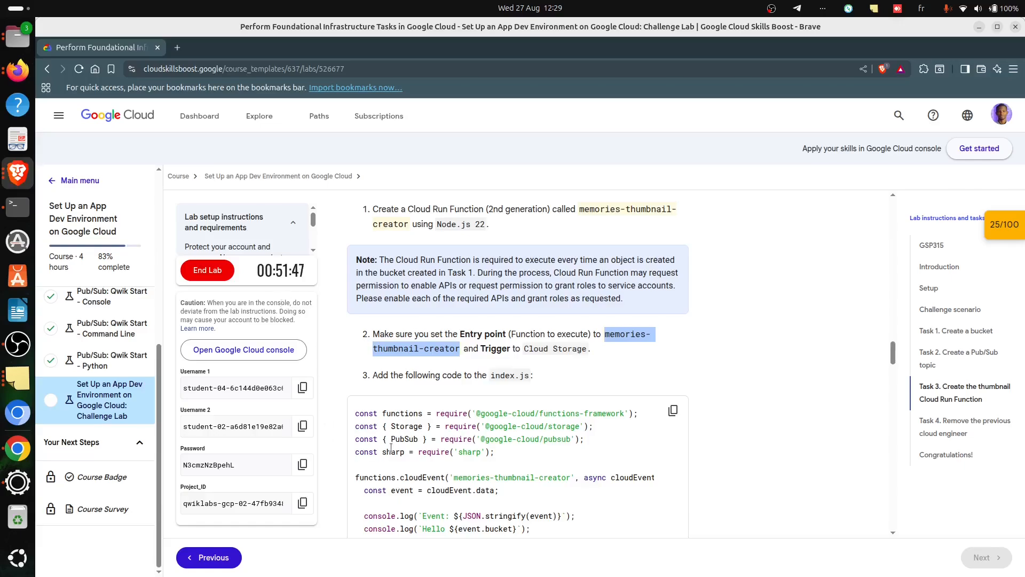
pyautogui.scroll(-15, 694, 417)
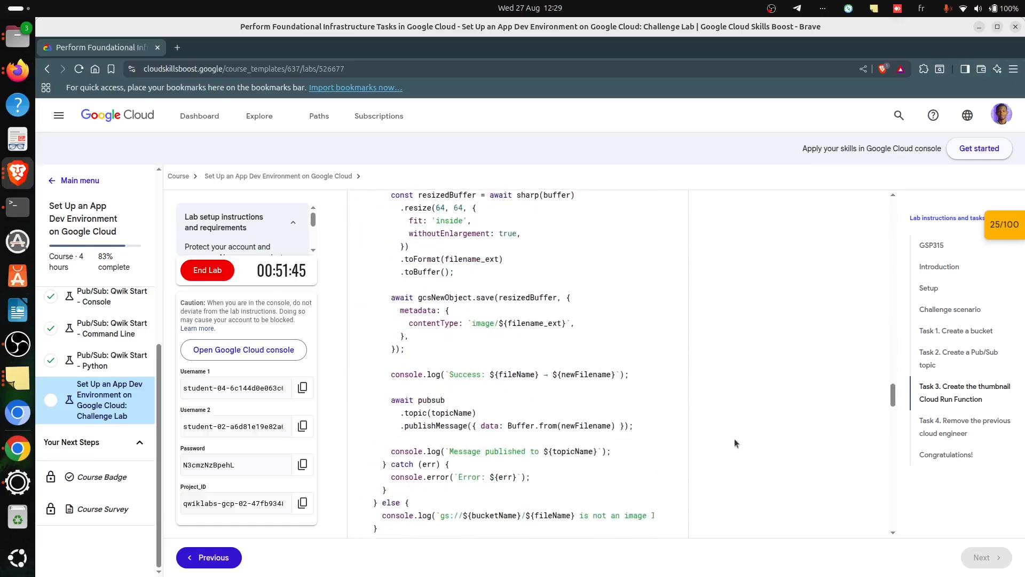
pyautogui.scroll(-2, 734, 441)
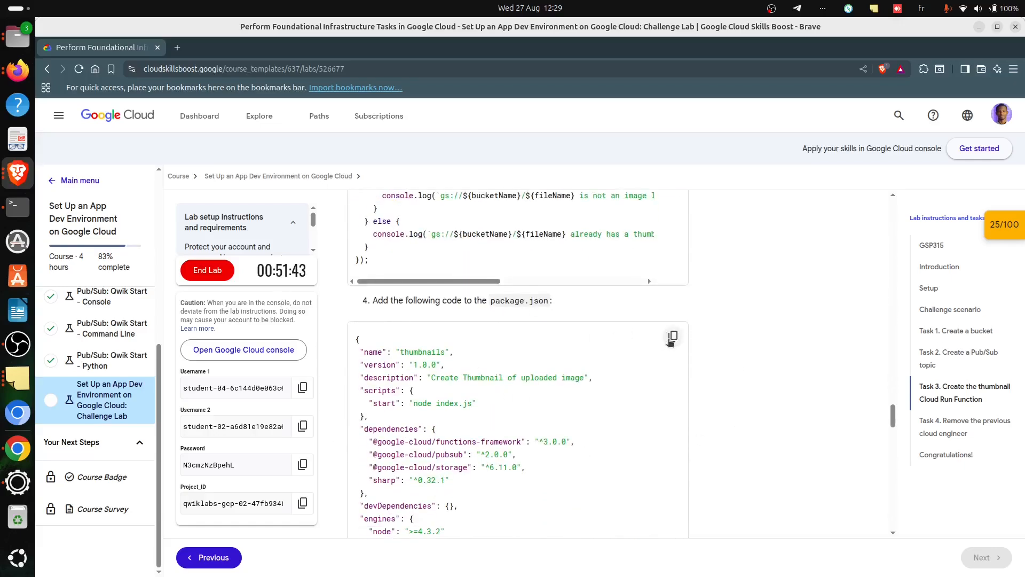
pyautogui.click(673, 336)
pyautogui.hotkey('alt', 'Tab')
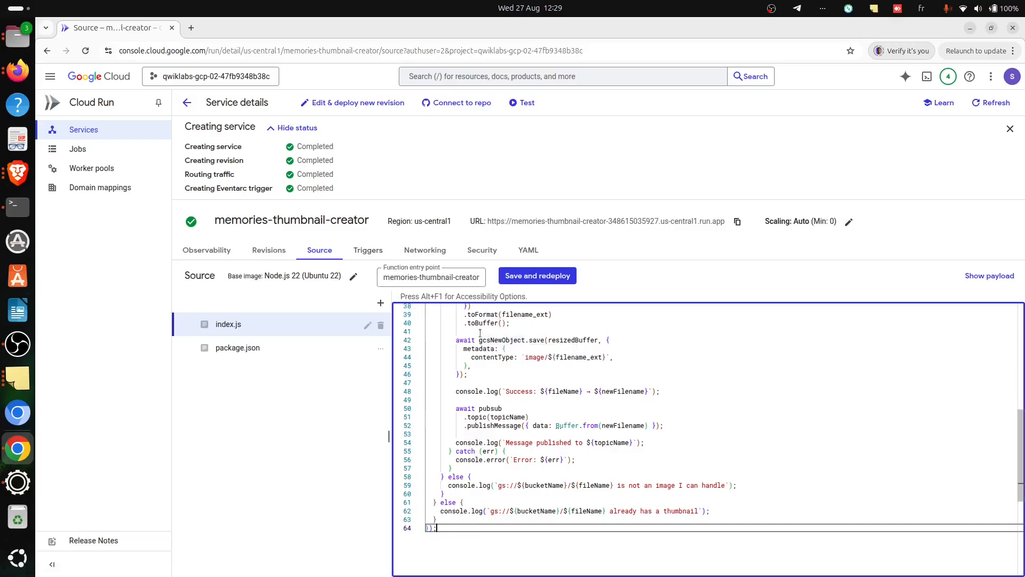
pyautogui.click(250, 348)
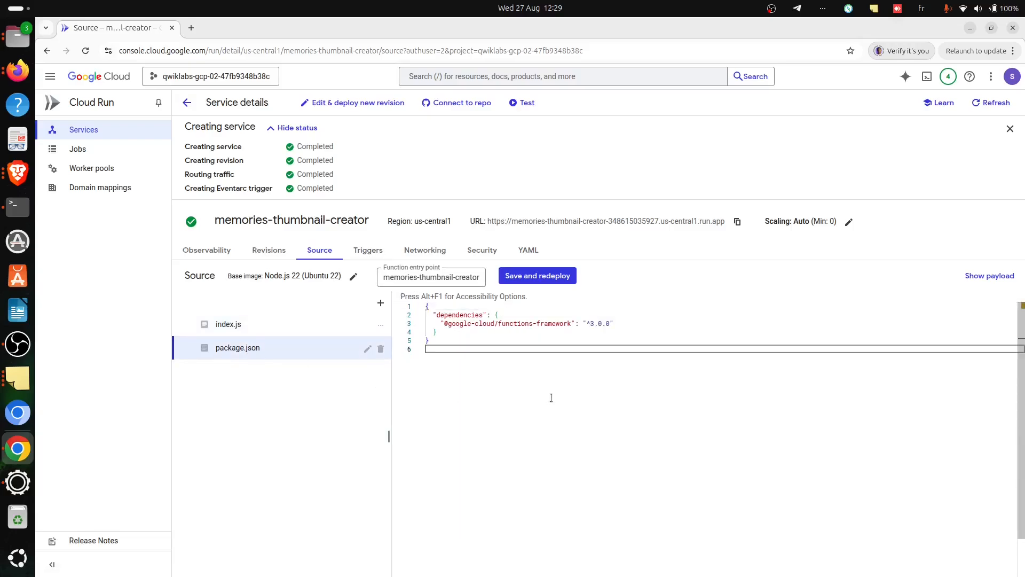
pyautogui.hotkey('ctrl', 'a')
pyautogui.hotkey('ctrl', 'v')
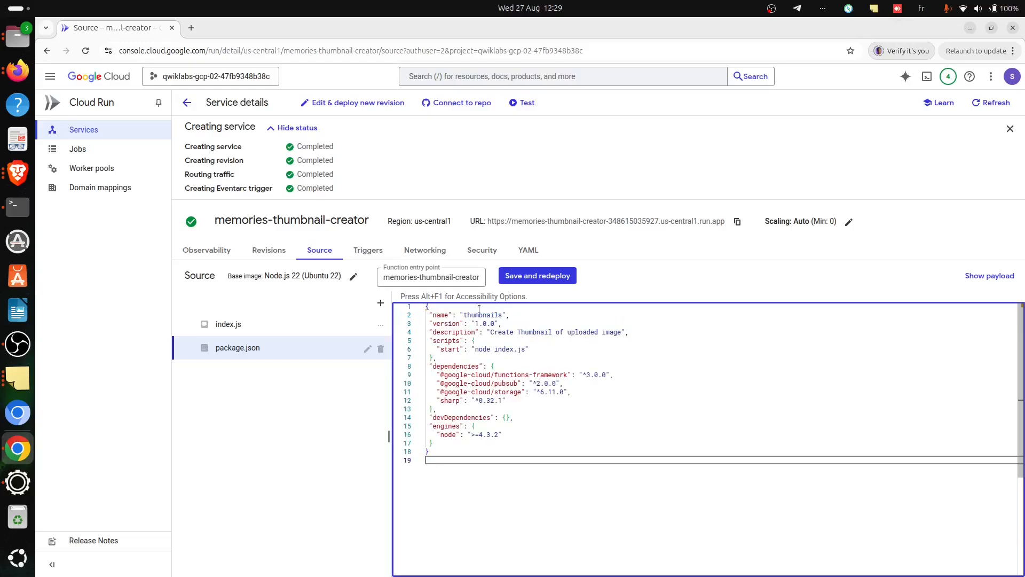
# Recheck the code in index.js, and save and redeploy the memories-thumbnail-creator function
pyautogui.click(242, 326)
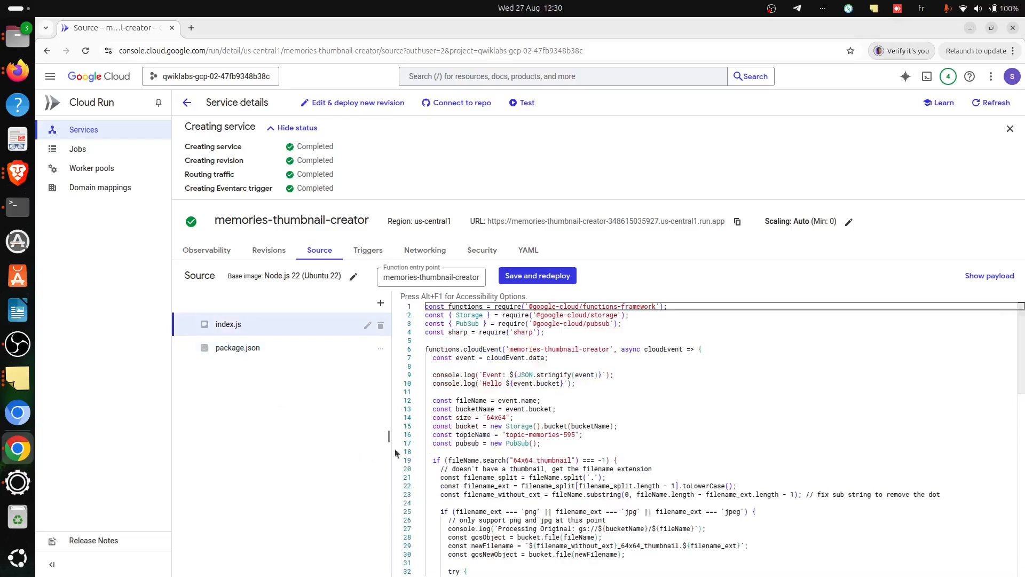
pyautogui.click(537, 278)
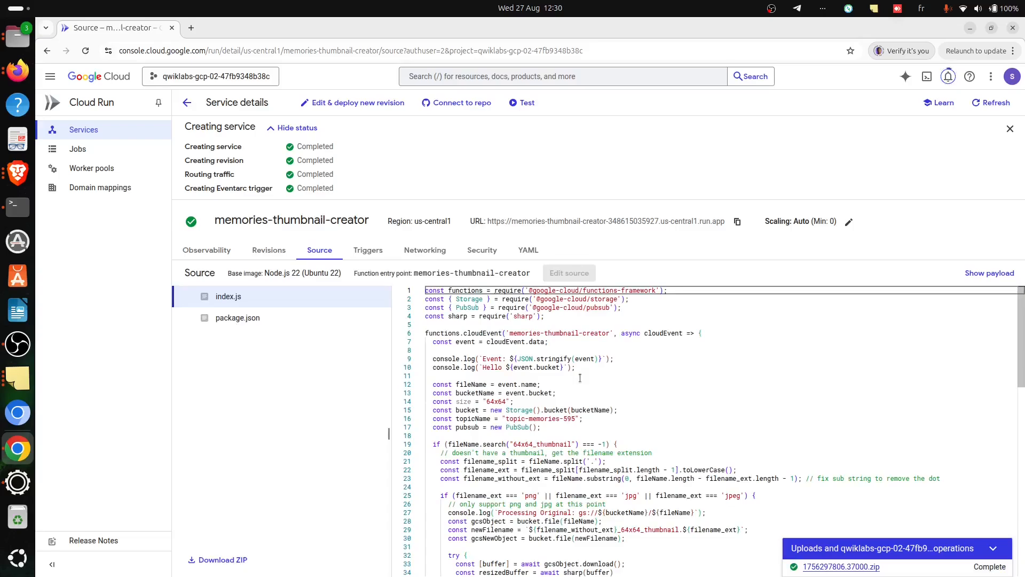
pyautogui.scroll(-5, 581, 378)
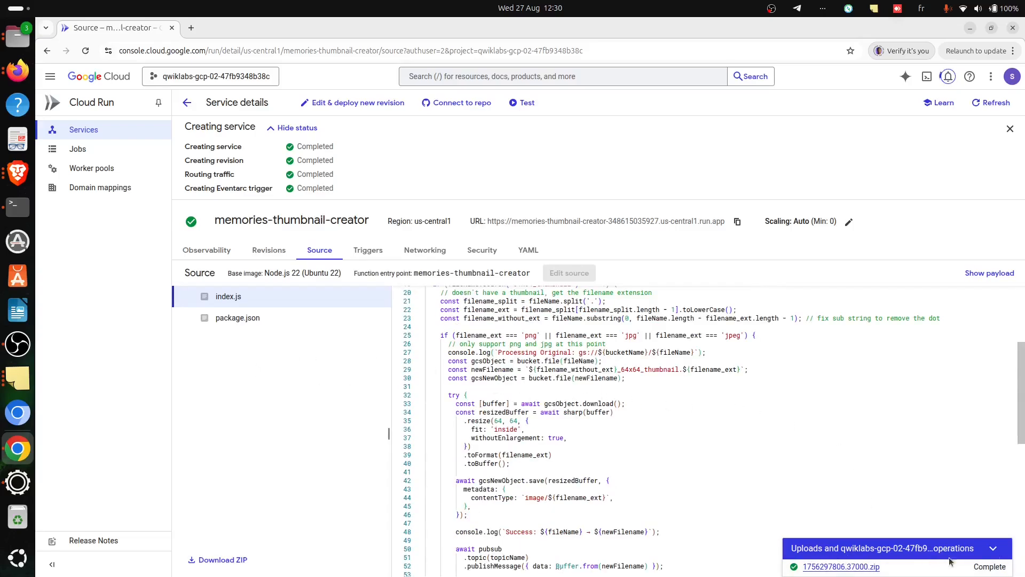
# Check the build and deployment status of the memories-thumbnail-creator service in the console notifications
pyautogui.moveTo(1003, 565)
pyautogui.click(949, 77)
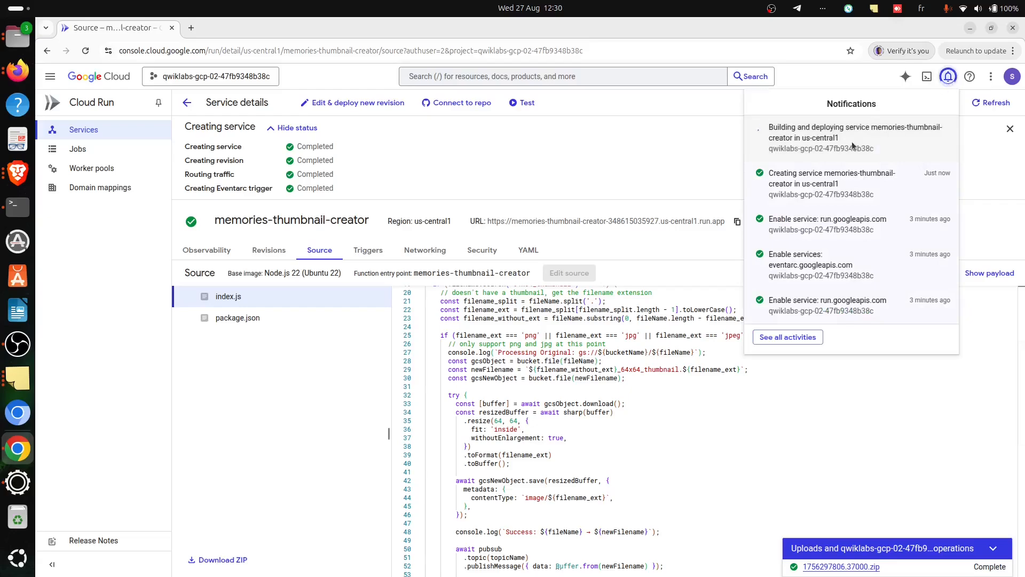
pyautogui.click(543, 144)
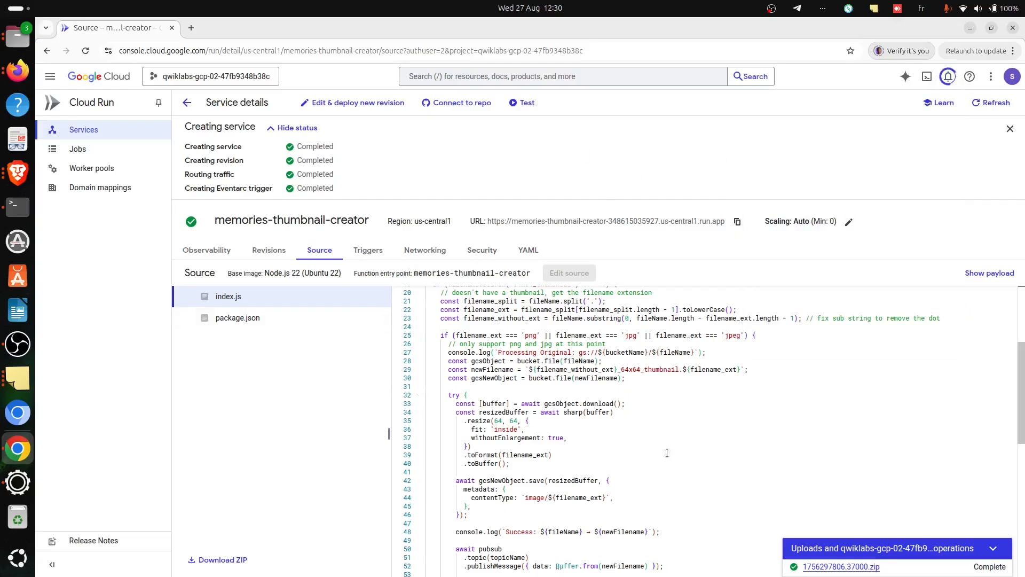
# Read the Test the function section of the lab instructions and highlight the map.jpg download URL
pyautogui.hotkey('alt', 'Tab')
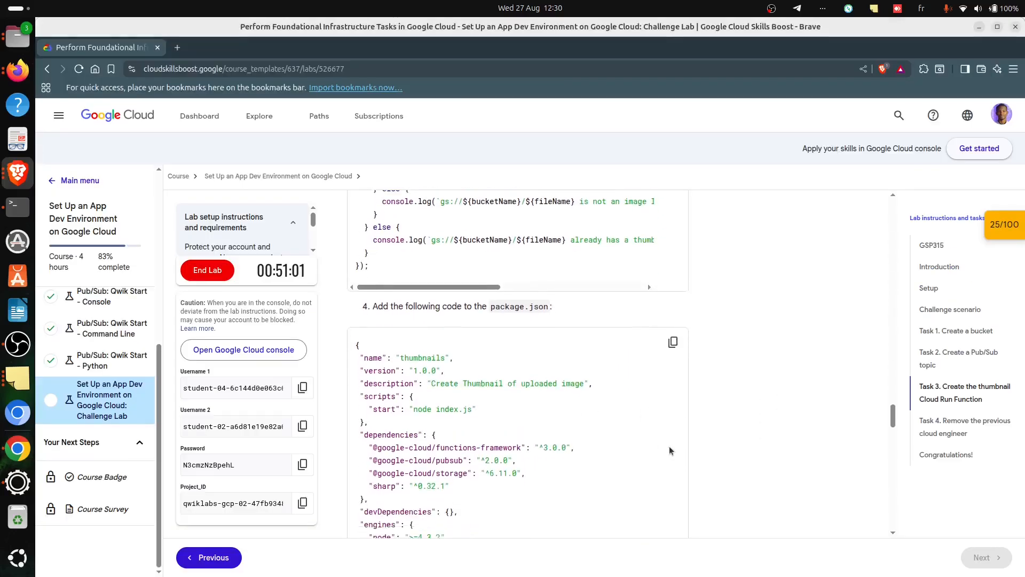
pyautogui.scroll(-5, 678, 438)
pyautogui.scroll(-2, 406, 428)
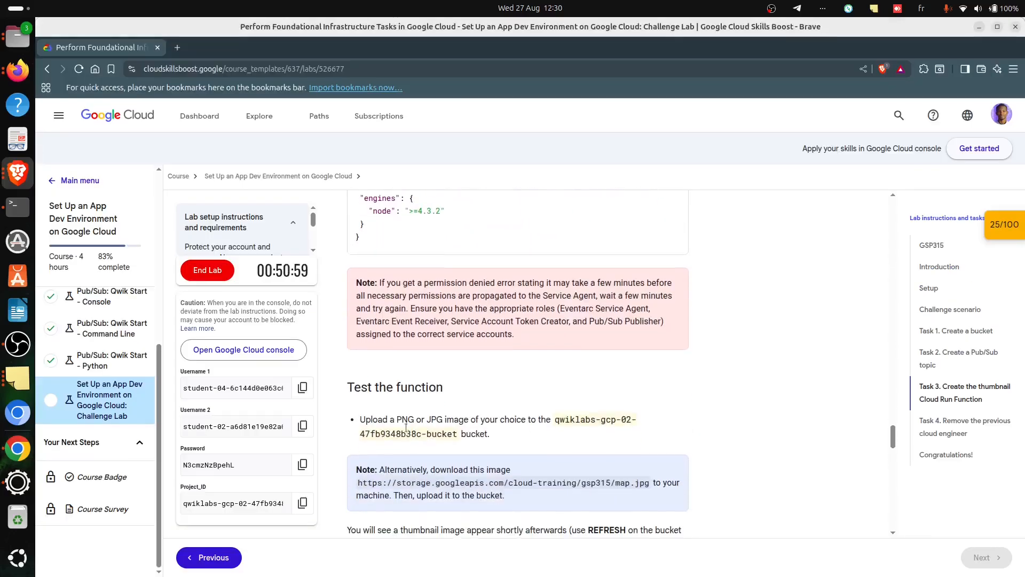
pyautogui.scroll(-1, 443, 417)
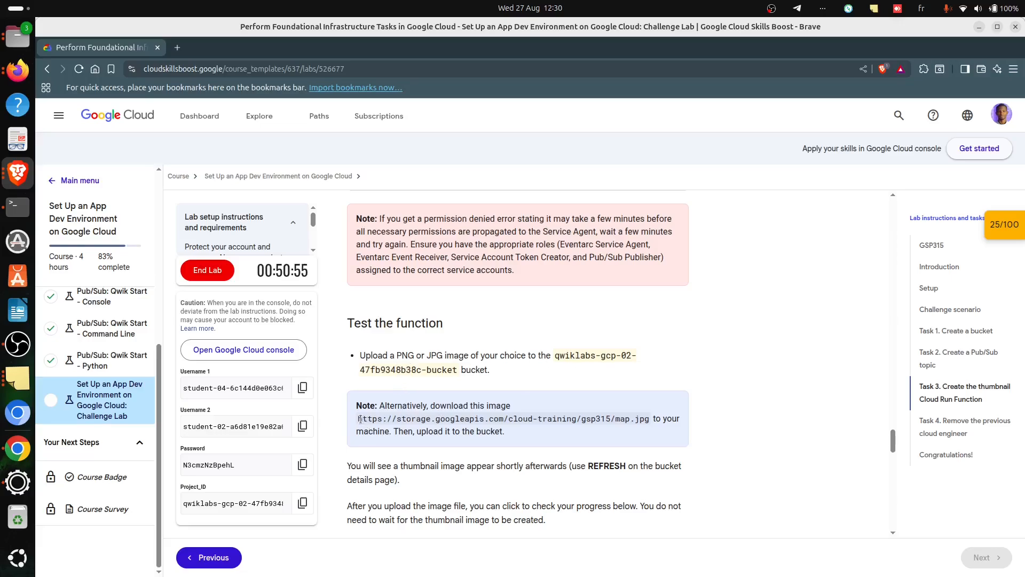
pyautogui.moveTo(360, 419); pyautogui.dragTo(651, 421)
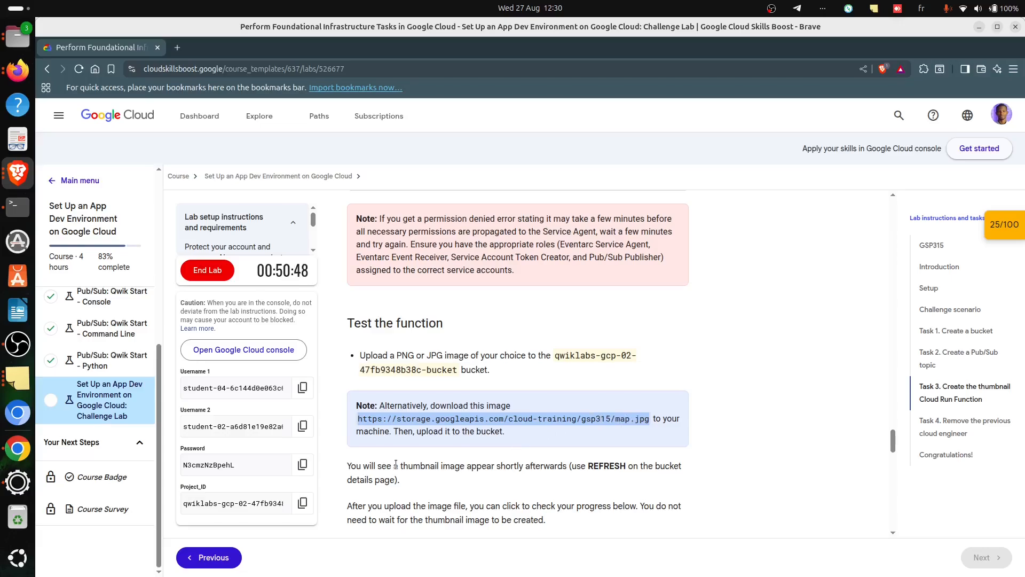
pyautogui.hotkey('alt', 'Tab')
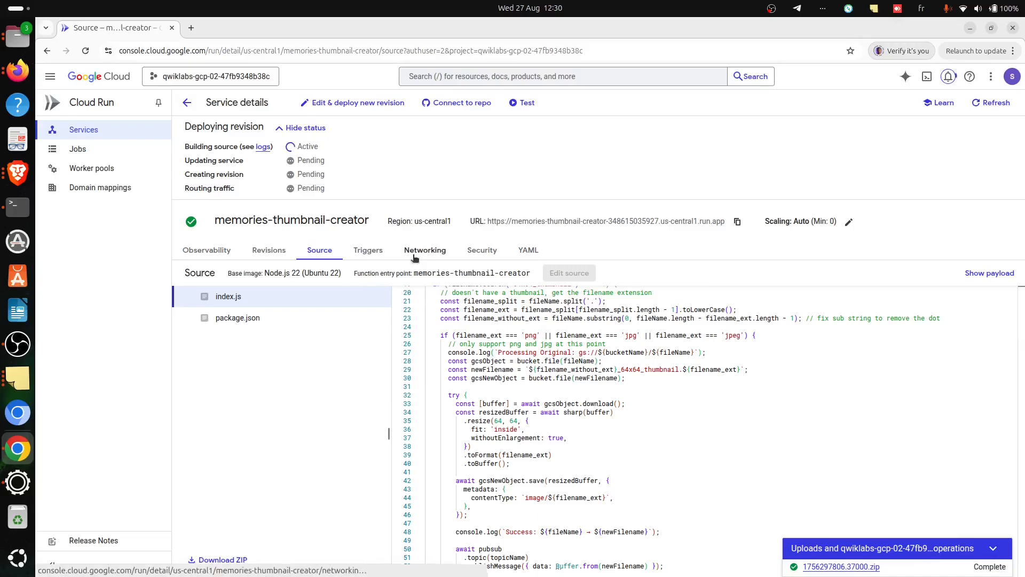
pyautogui.hotkey('alt', 'Tab')
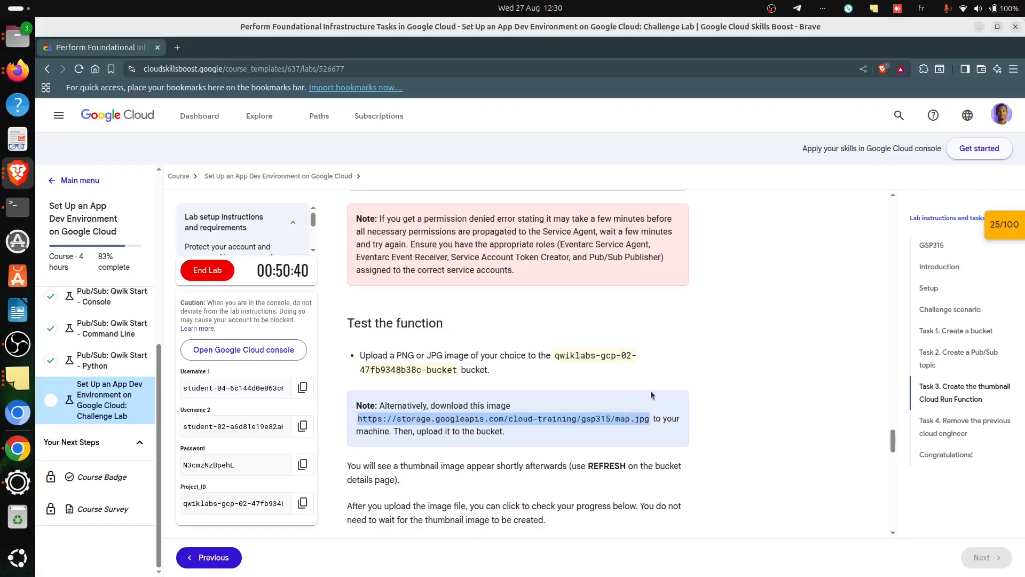
# Monitor the revision deployment of memories-thumbnail-creator and look over its index.js source
pyautogui.hotkey('alt', 'Tab')
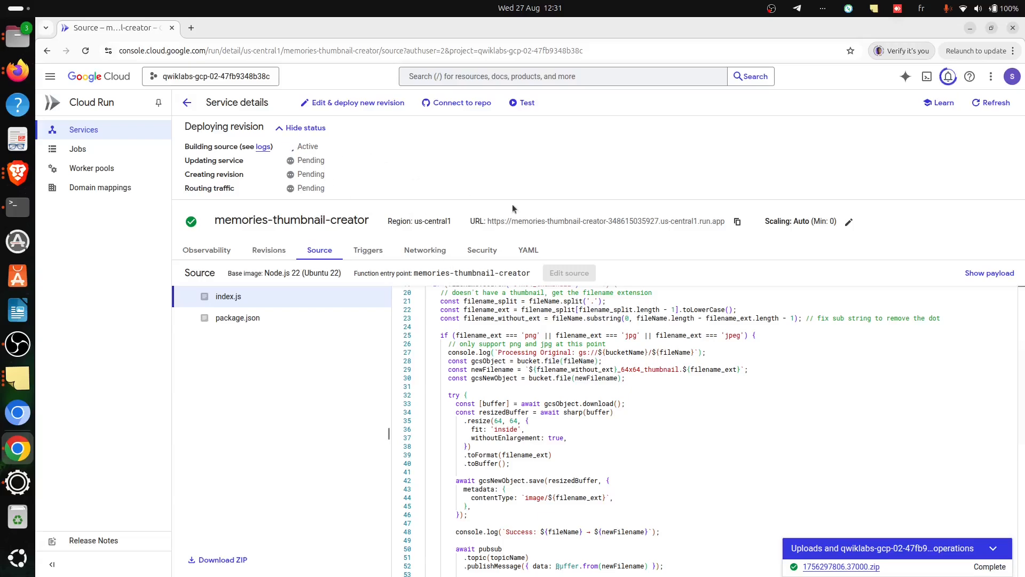
pyautogui.hotkey('alt', 'Tab')
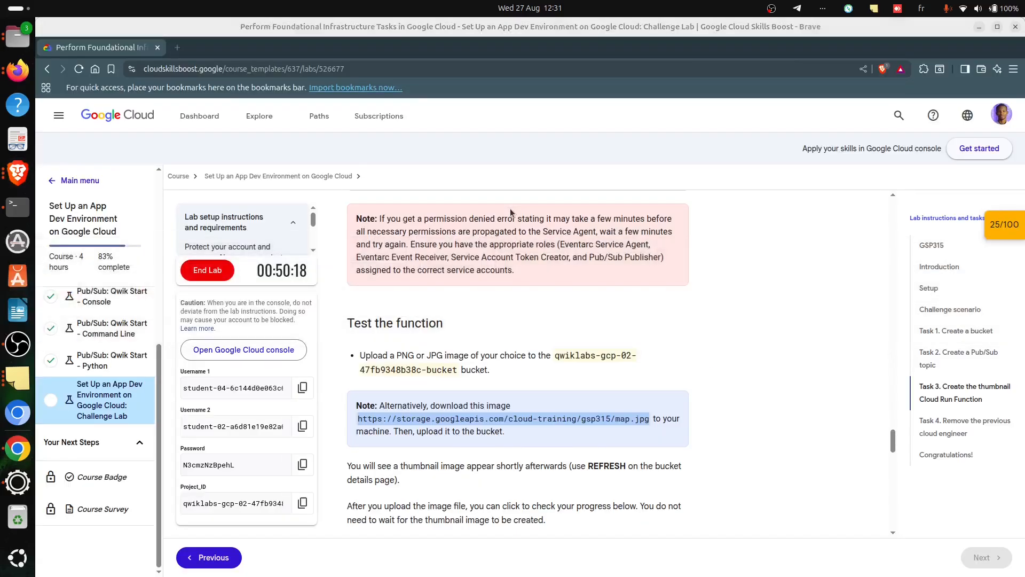
pyautogui.hotkey('alt', 'Tab')
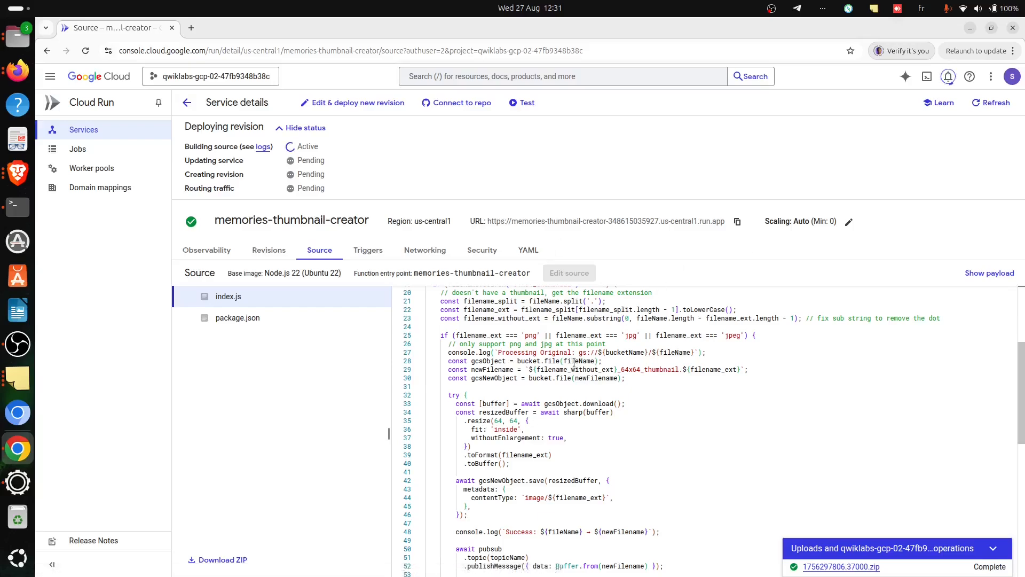
pyautogui.scroll(-2, 571, 356)
pyautogui.scroll(5, 575, 348)
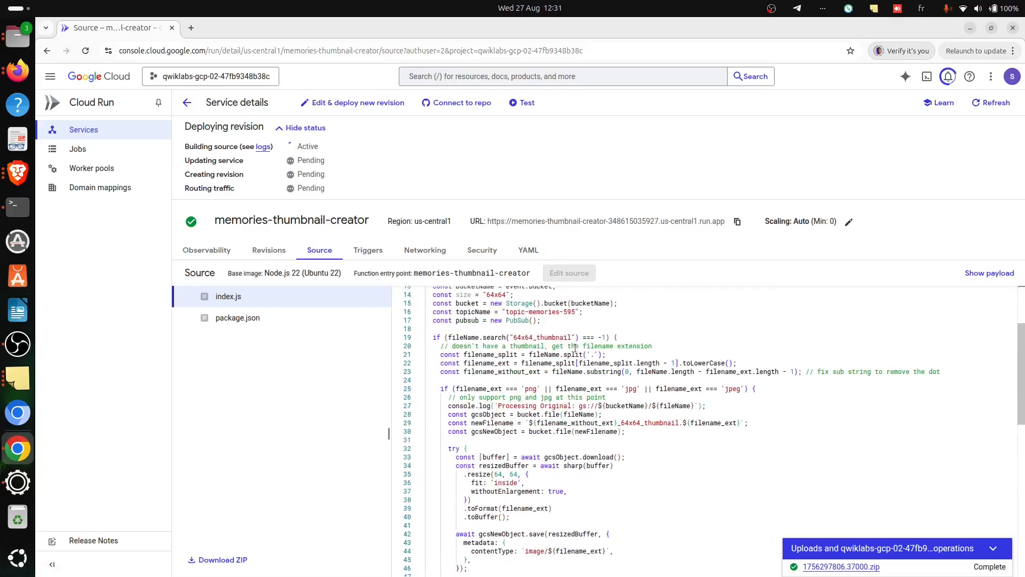
pyautogui.moveTo(560, 355)
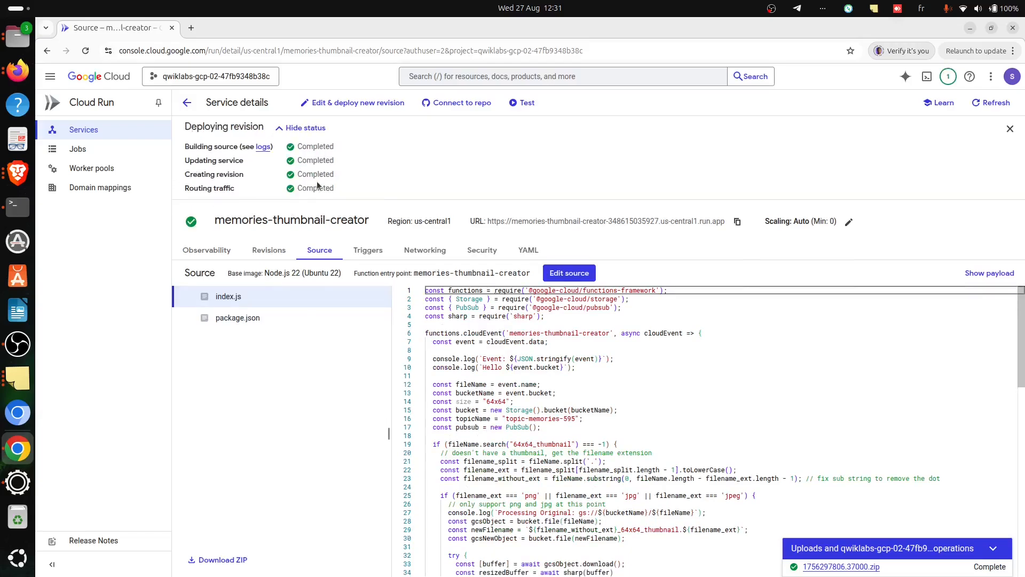
pyautogui.moveTo(322, 184); pyautogui.dragTo(289, 146)
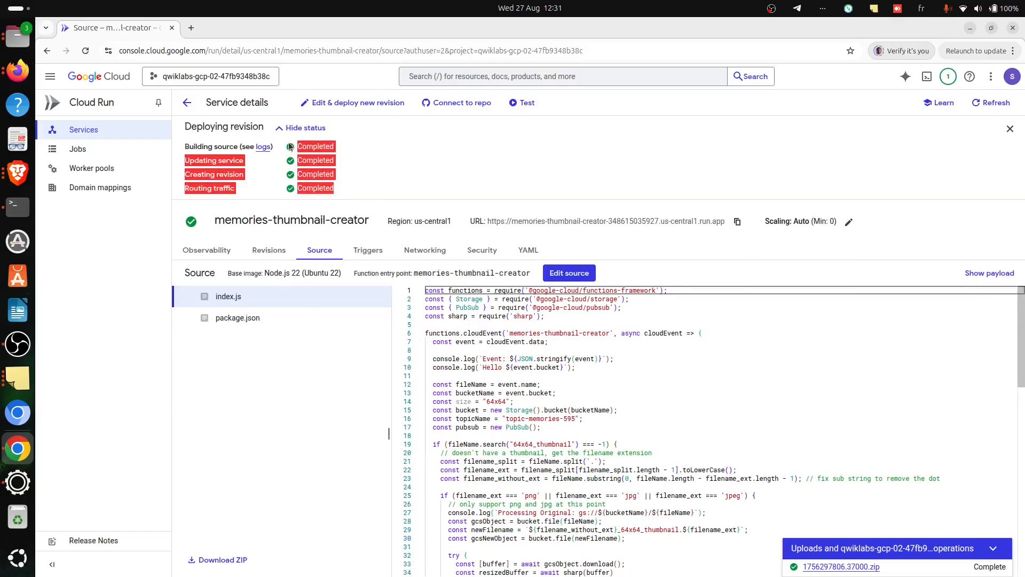
pyautogui.click(427, 178)
pyautogui.click(592, 358)
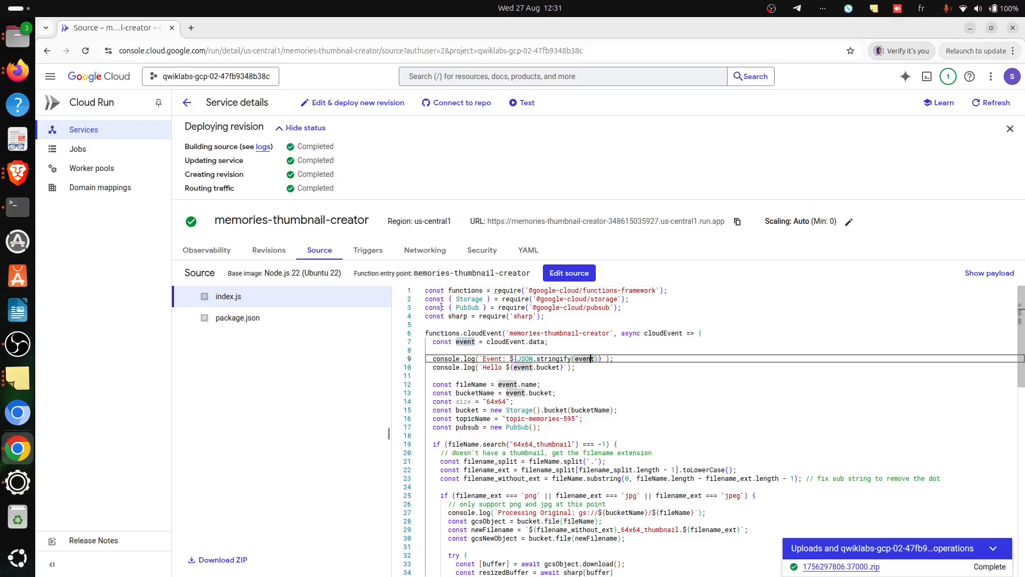
# Search the console for buckets and open the Cloud Storage bucket qwiklabs-gcp-02-47fb9348b38c-bucket
pyautogui.click(490, 76)
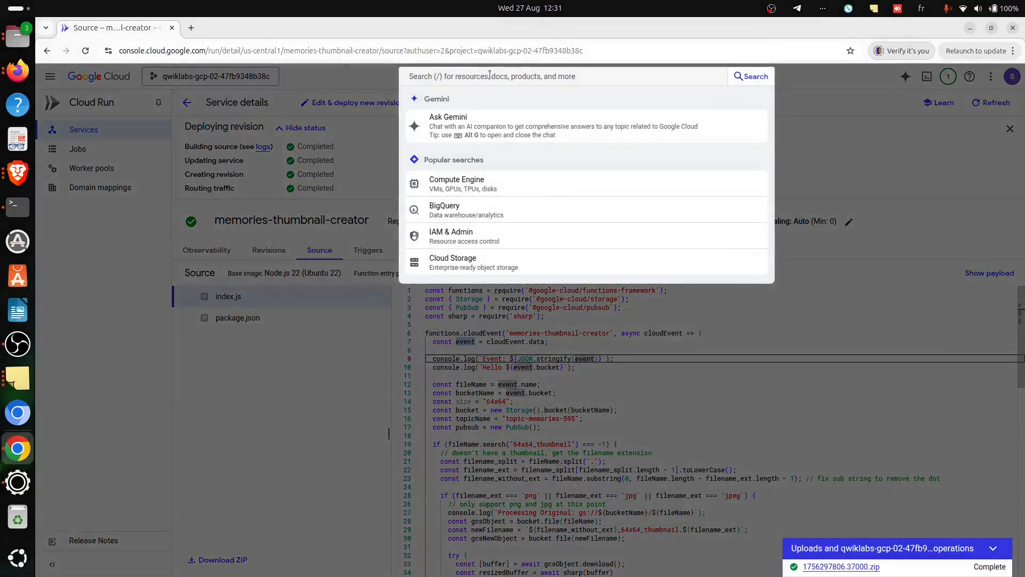
pyautogui.write('buckets')
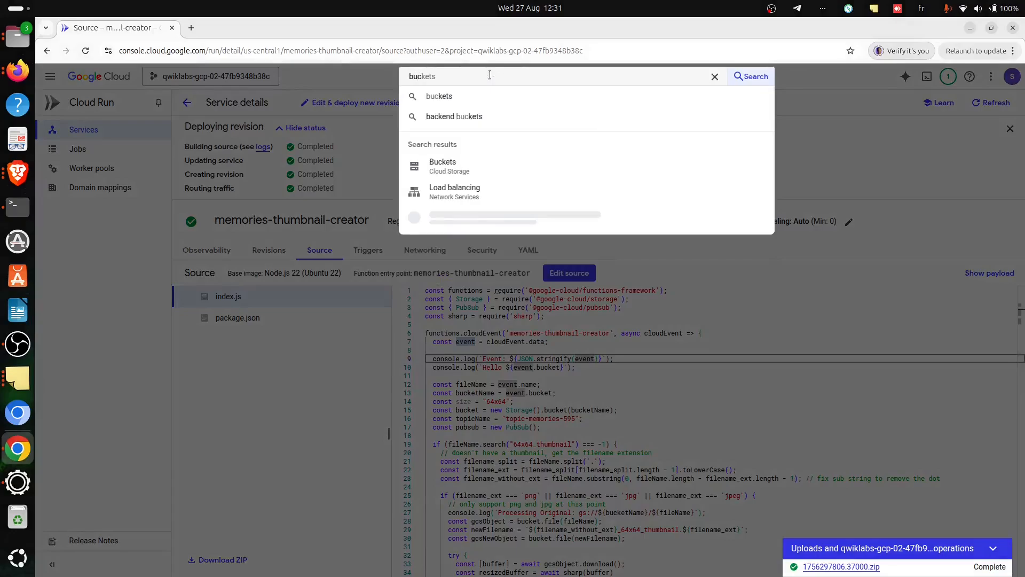
pyautogui.click(461, 98)
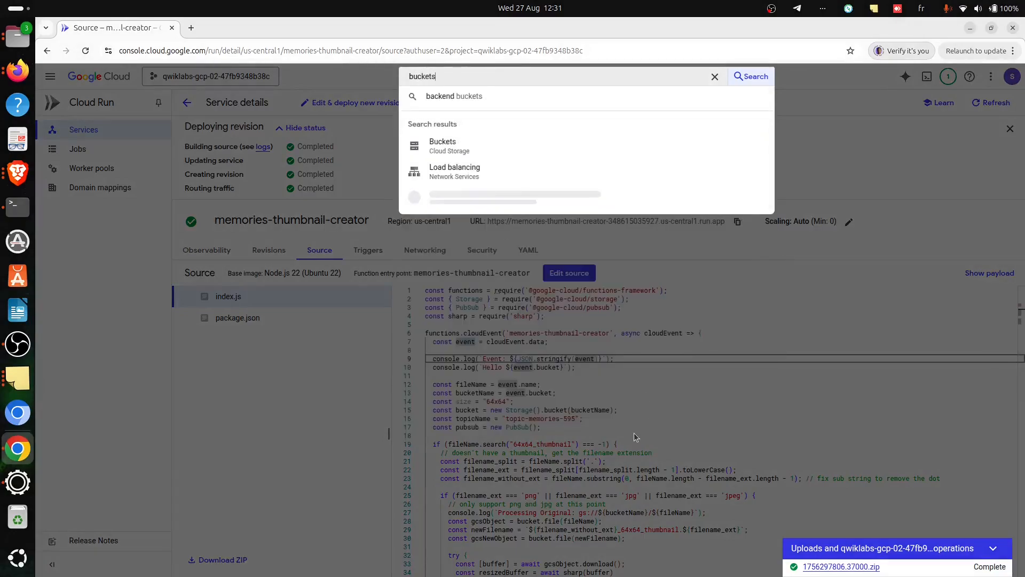
pyautogui.click(435, 142)
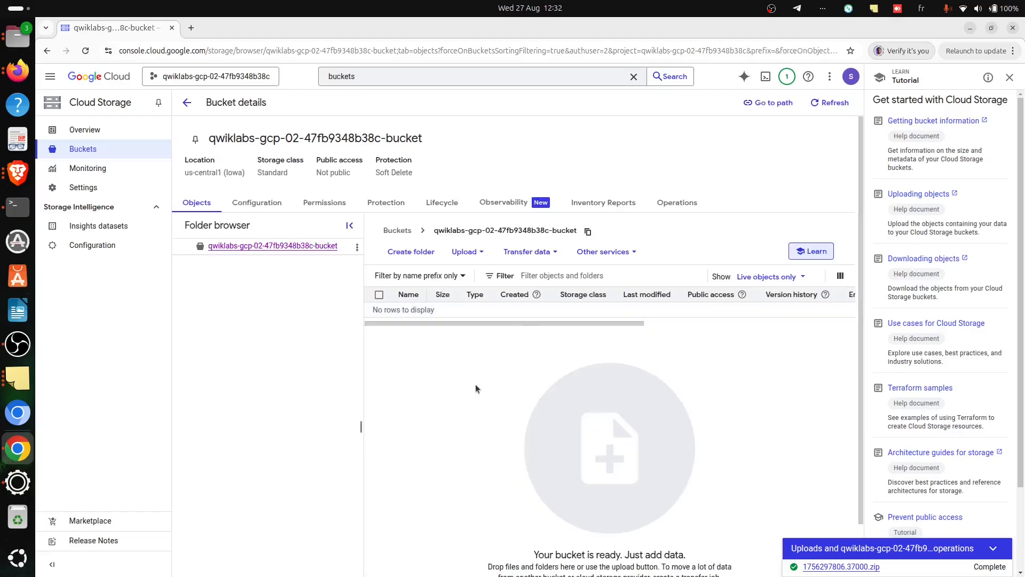
# Recheck the target bucket in the lab instructions and upload map.jpg from the home folder to it
pyautogui.hotkey('alt', 'Tab')
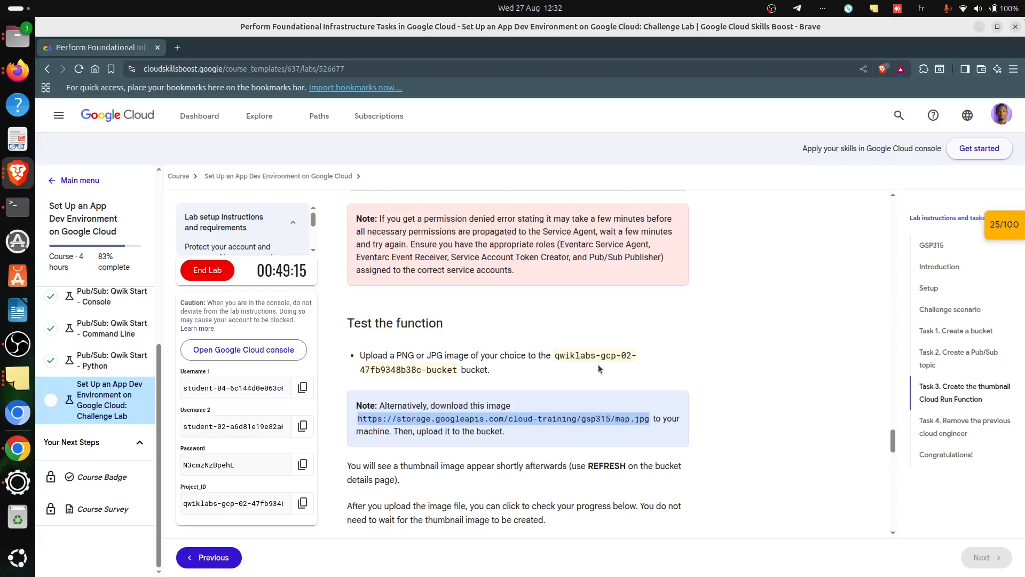
pyautogui.hotkey('alt', 'Tab')
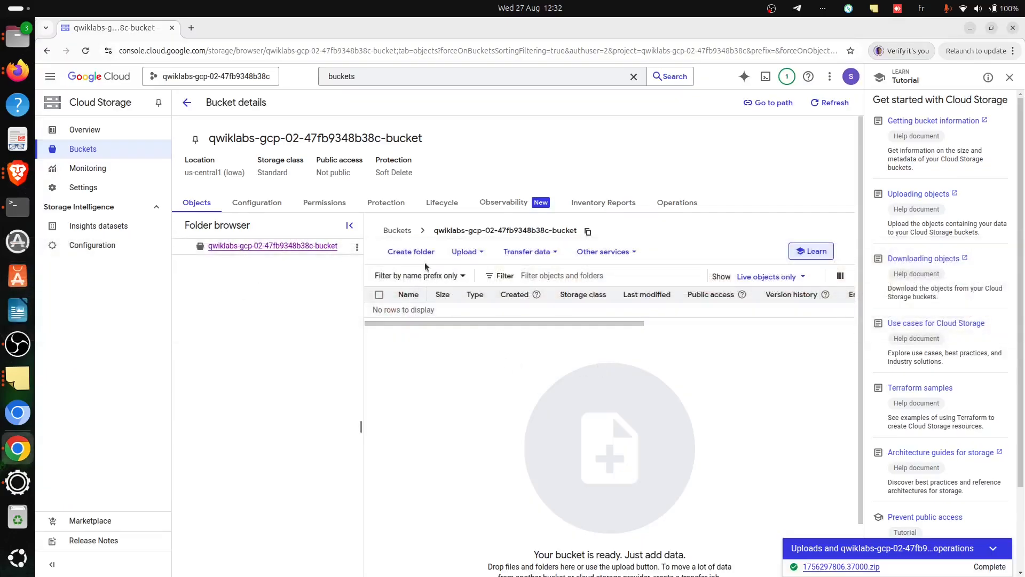
pyautogui.click(468, 252)
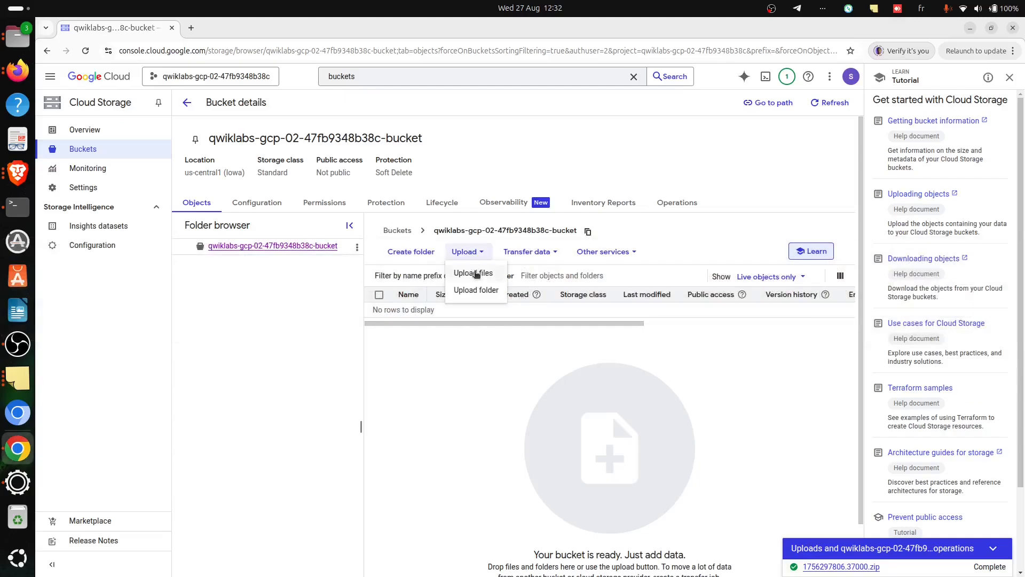
pyautogui.click(474, 273)
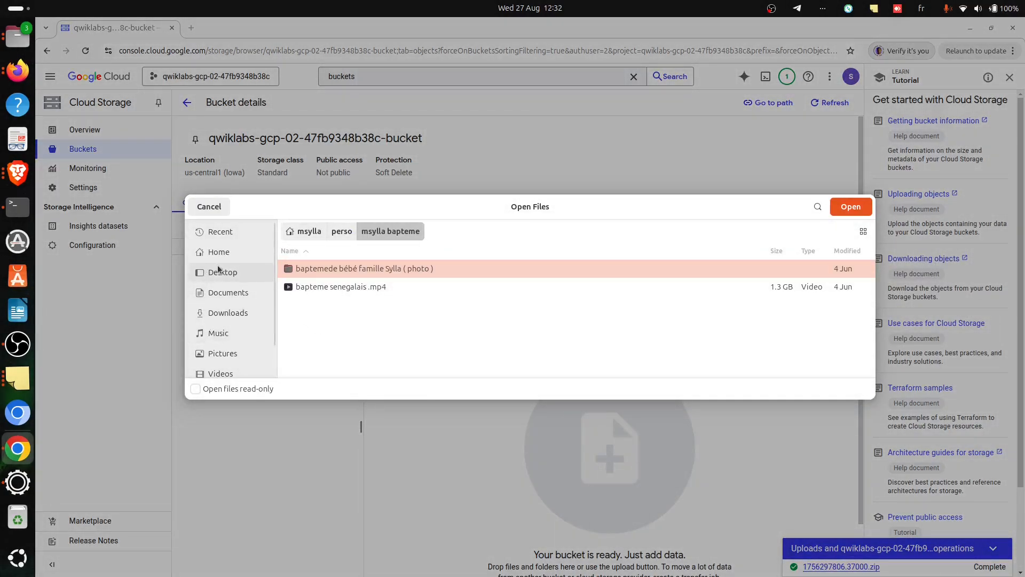
pyautogui.click(229, 255)
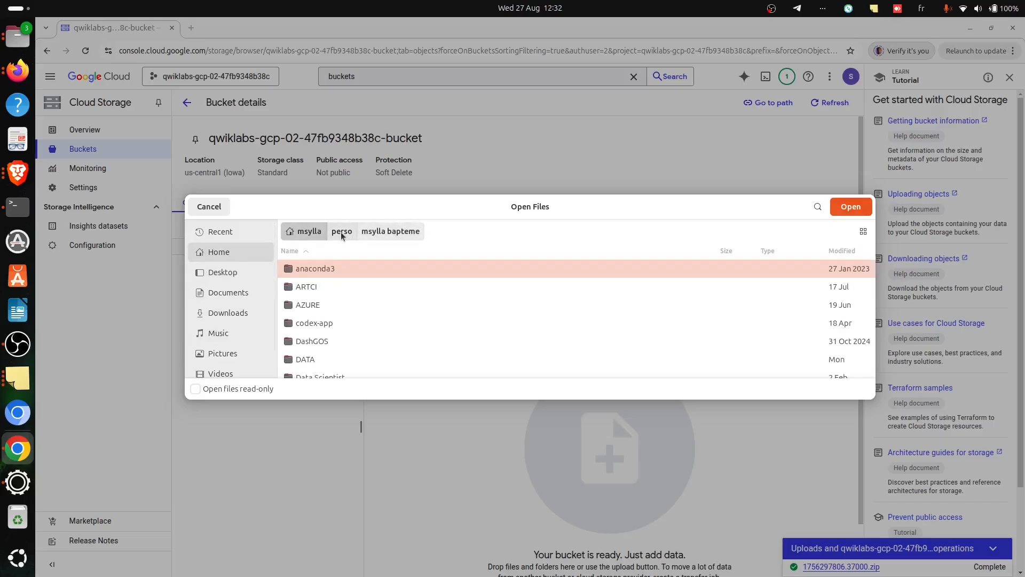
pyautogui.scroll(-3, 358, 289)
pyautogui.scroll(-10, 352, 316)
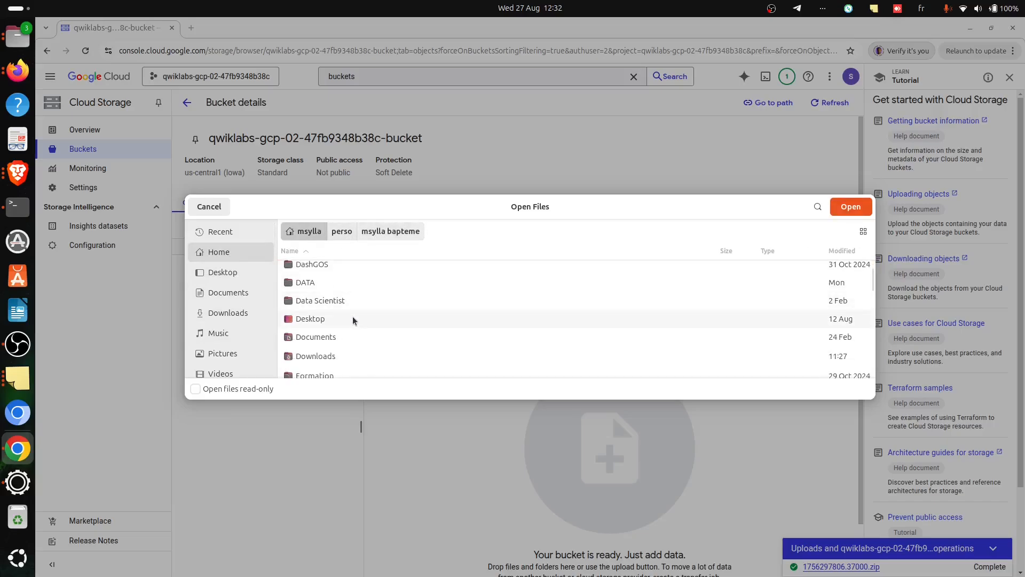
pyautogui.scroll(-10, 348, 329)
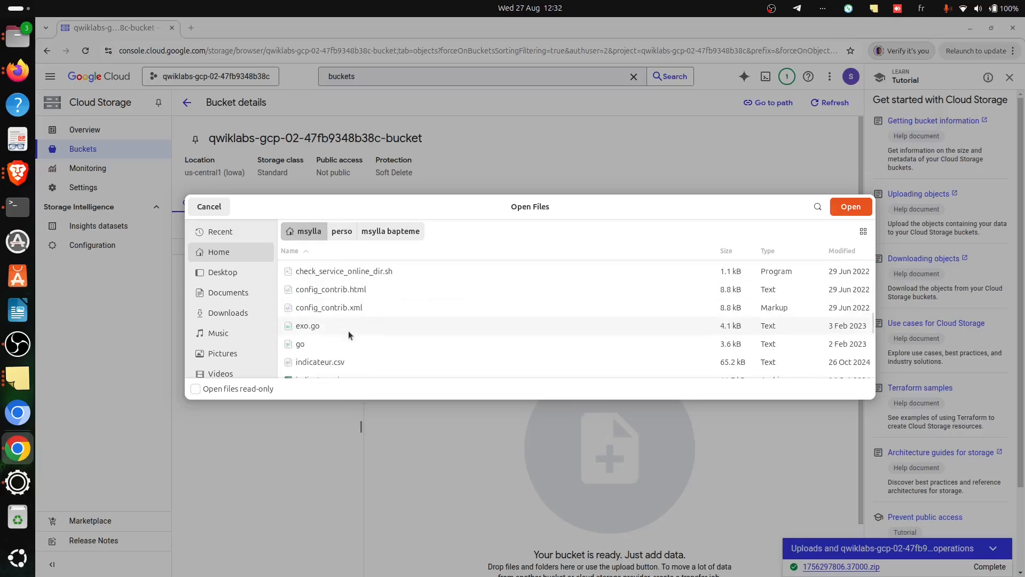
pyautogui.click(316, 336)
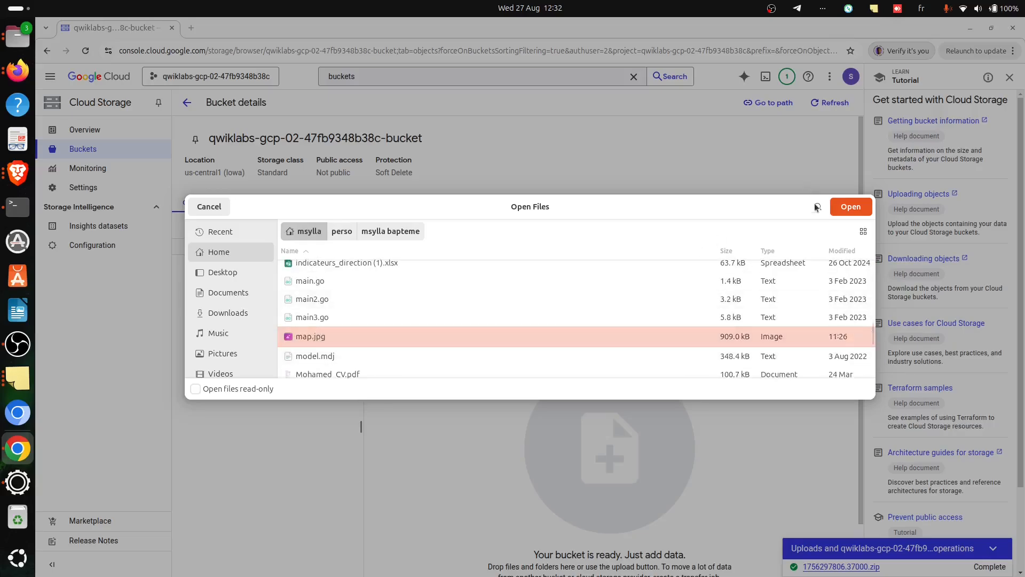
pyautogui.click(849, 208)
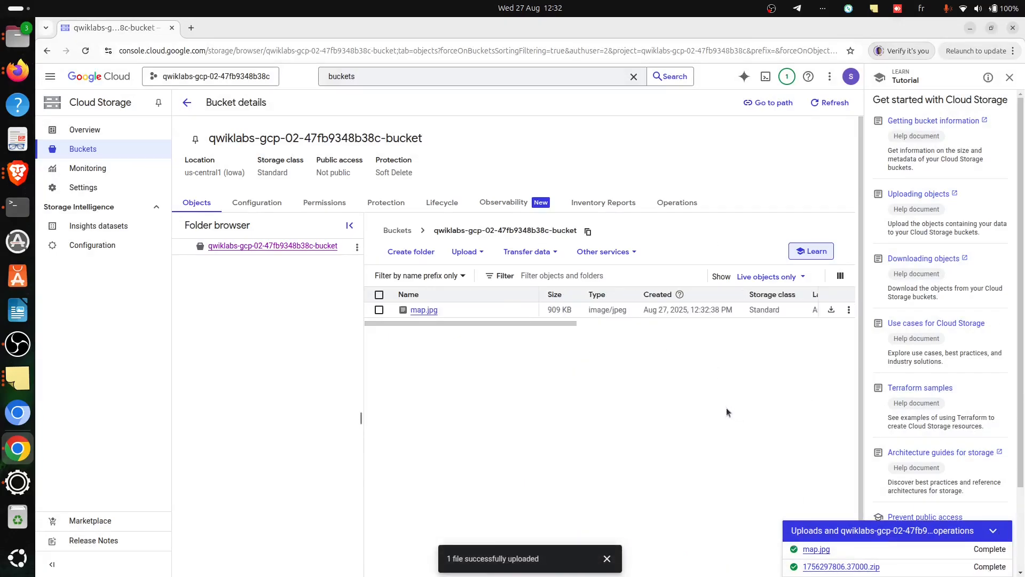
# View the object details of map.jpg and try its public and authenticated URLs, closing each opened page
pyautogui.click(425, 310)
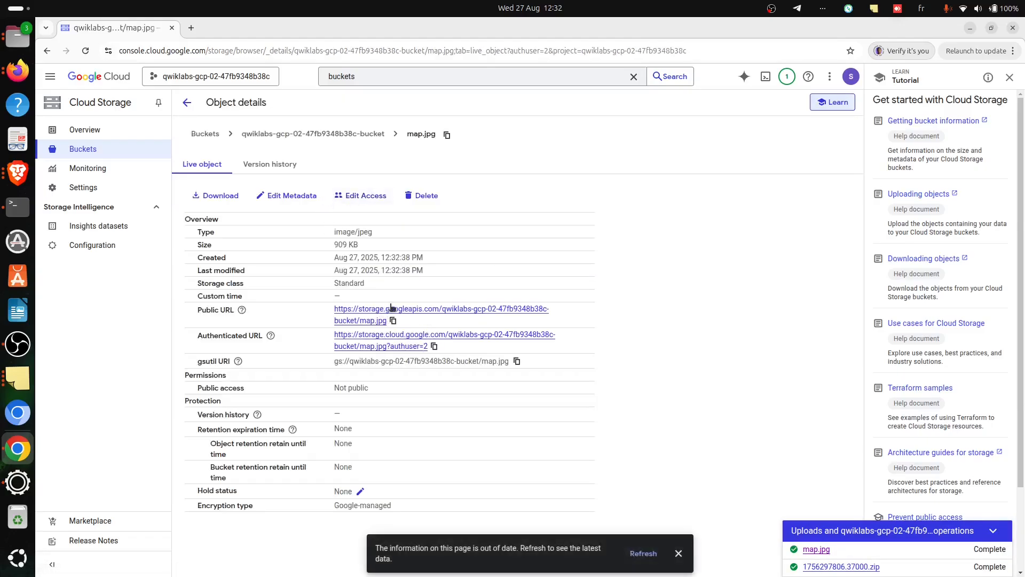
pyautogui.click(403, 312)
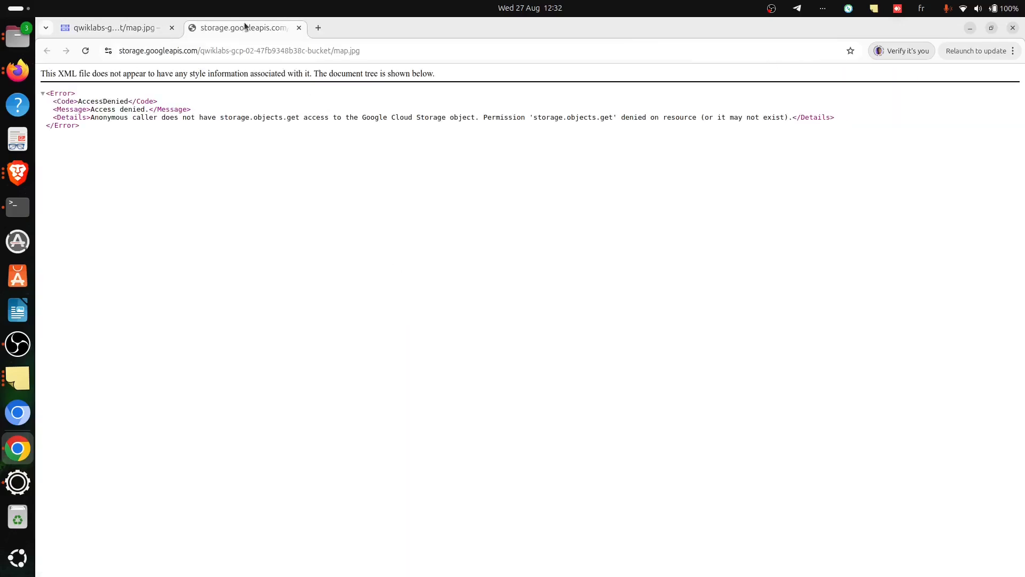
pyautogui.hotkey('ctrl', 'w')
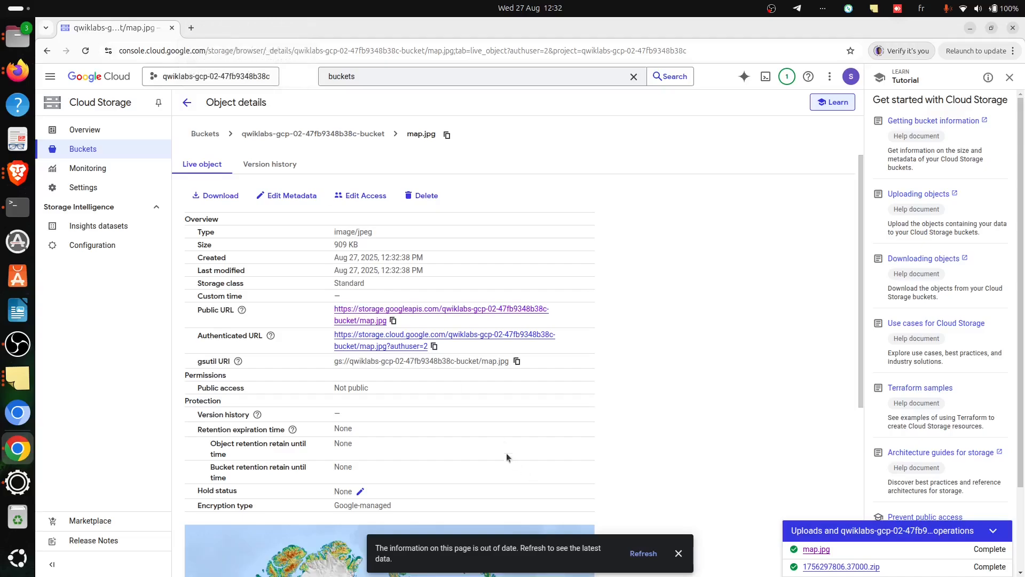
pyautogui.click(417, 346)
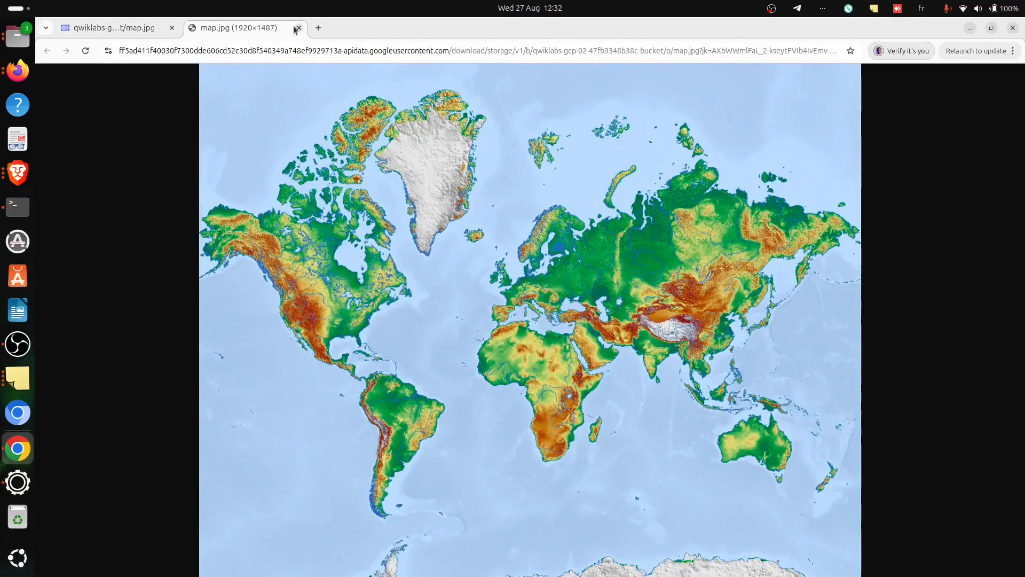
pyautogui.click(300, 29)
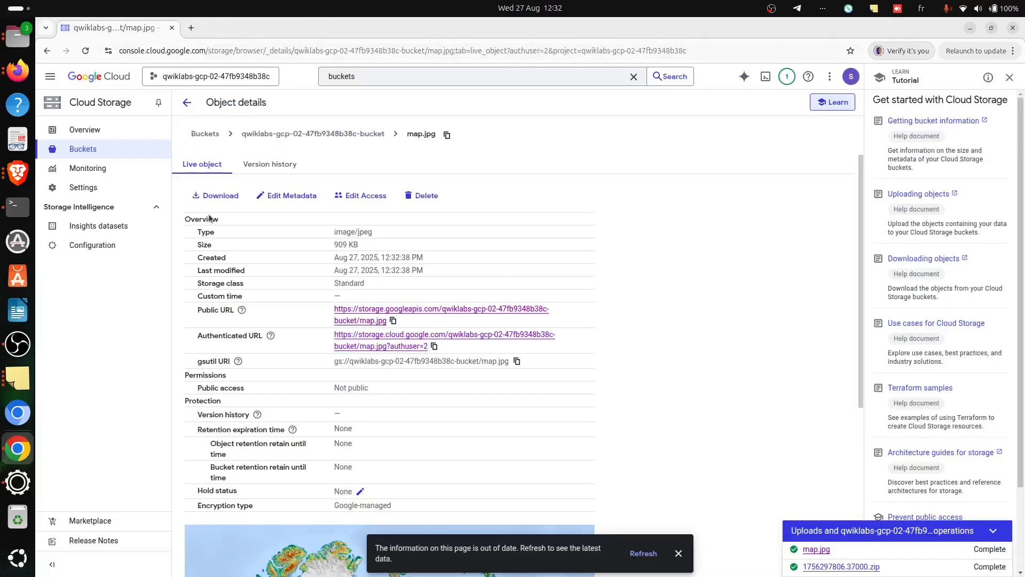
# Review the Task 4 lab instructions on removing the previous cloud engineer's access from the project
pyautogui.hotkey('alt', 'Tab')
pyautogui.scroll(-10, 427, 380)
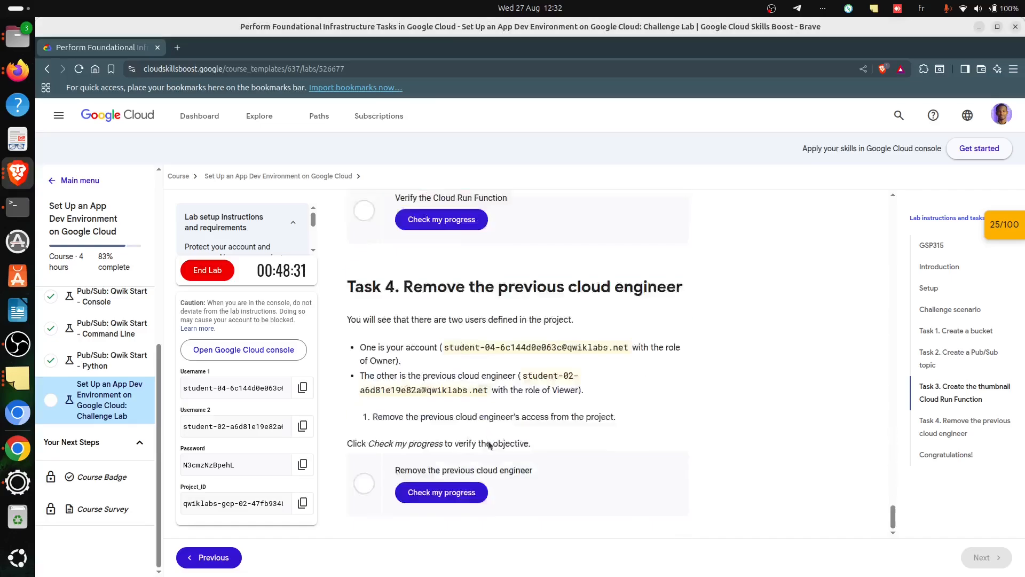
pyautogui.scroll(10, 427, 380)
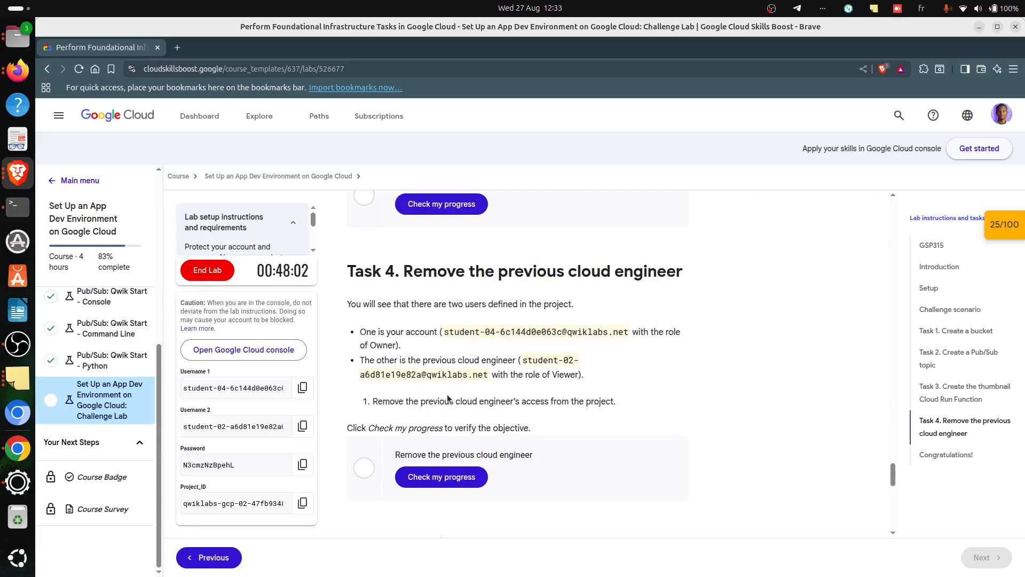
# Switch to the Google Cloud console and open the project's IAM permissions page
pyautogui.scroll(2, 447, 394)
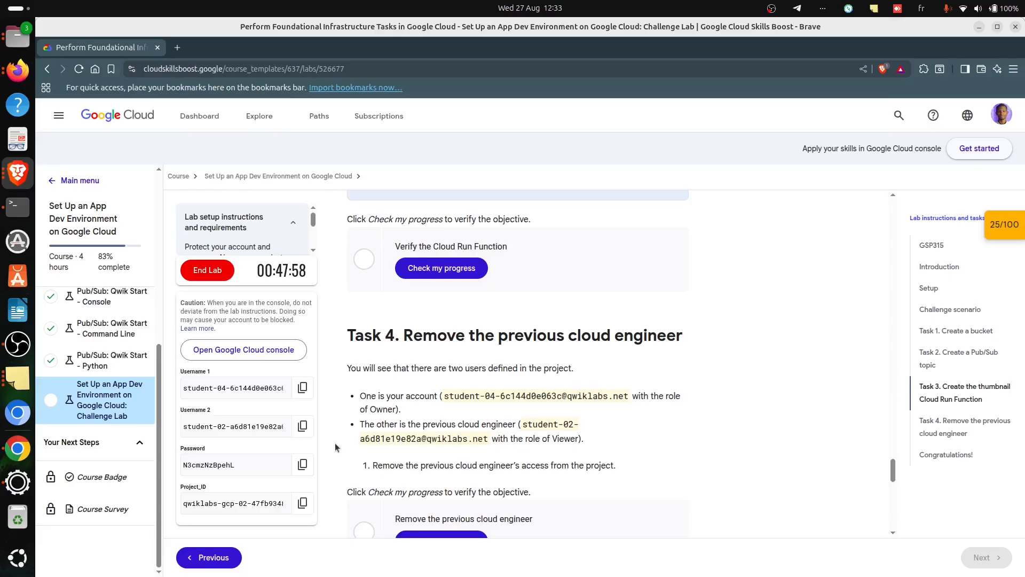
pyautogui.hotkey('alt', 'Tab')
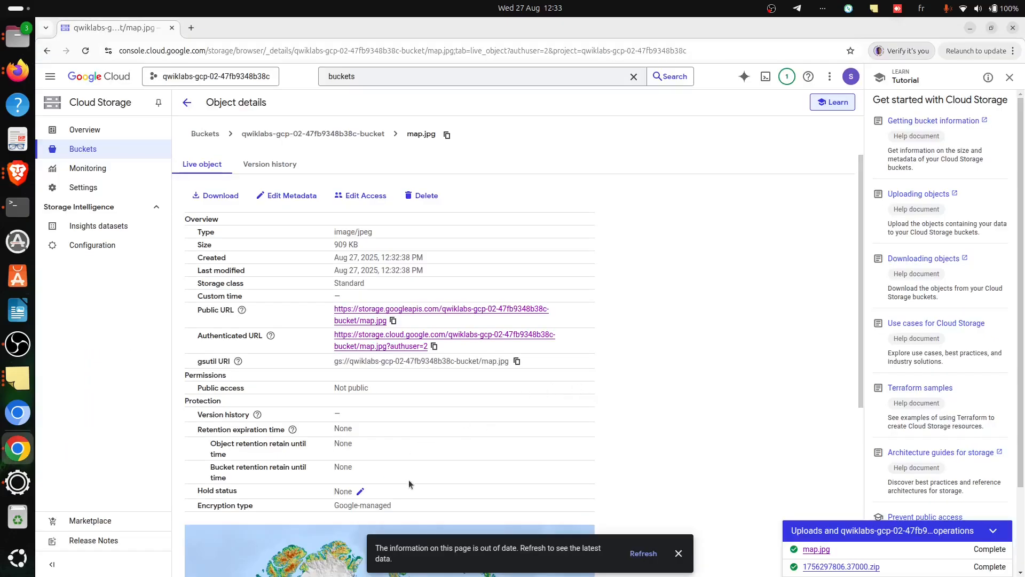
pyautogui.click(51, 78)
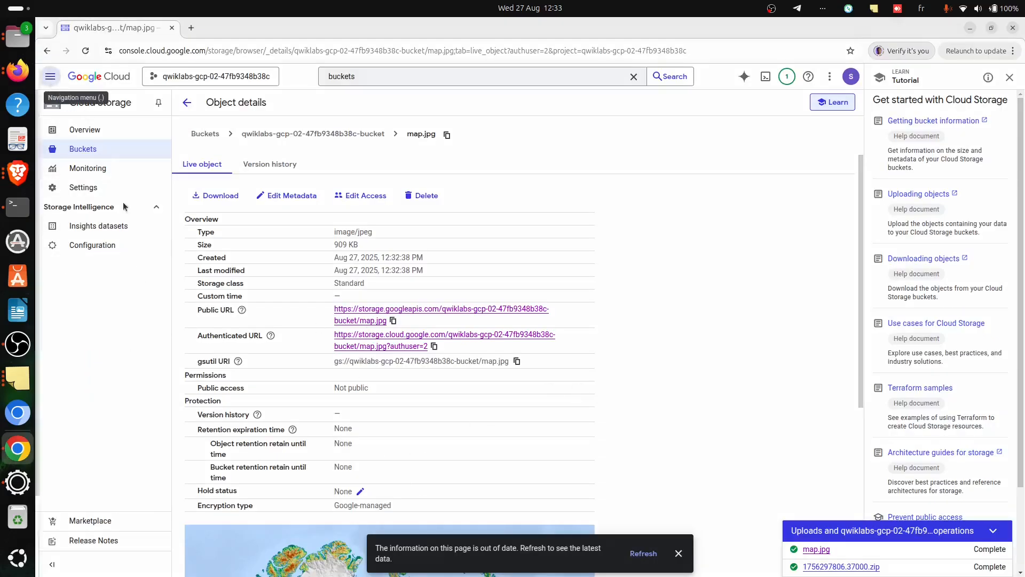
pyautogui.moveTo(159, 277)
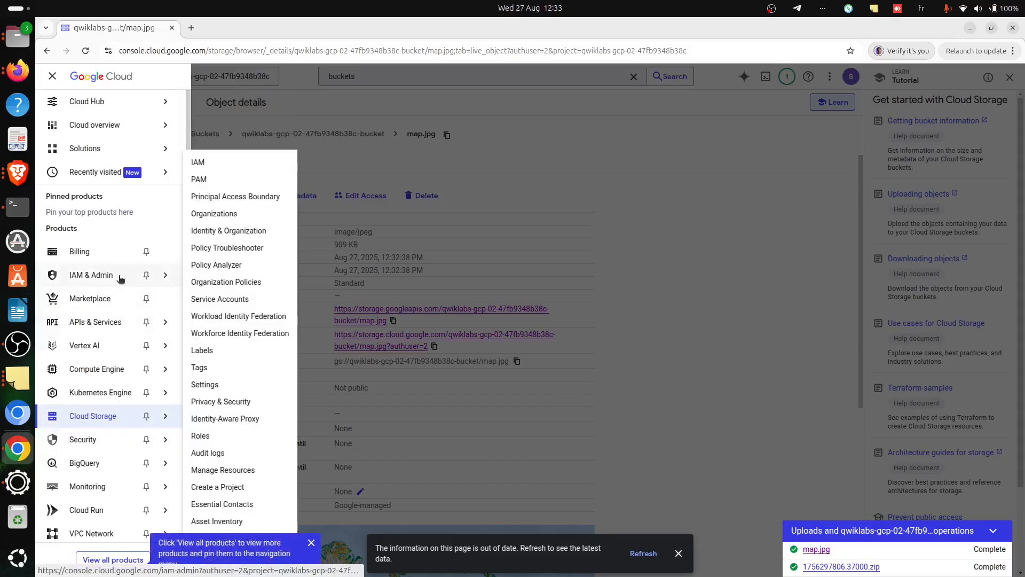
pyautogui.click(200, 162)
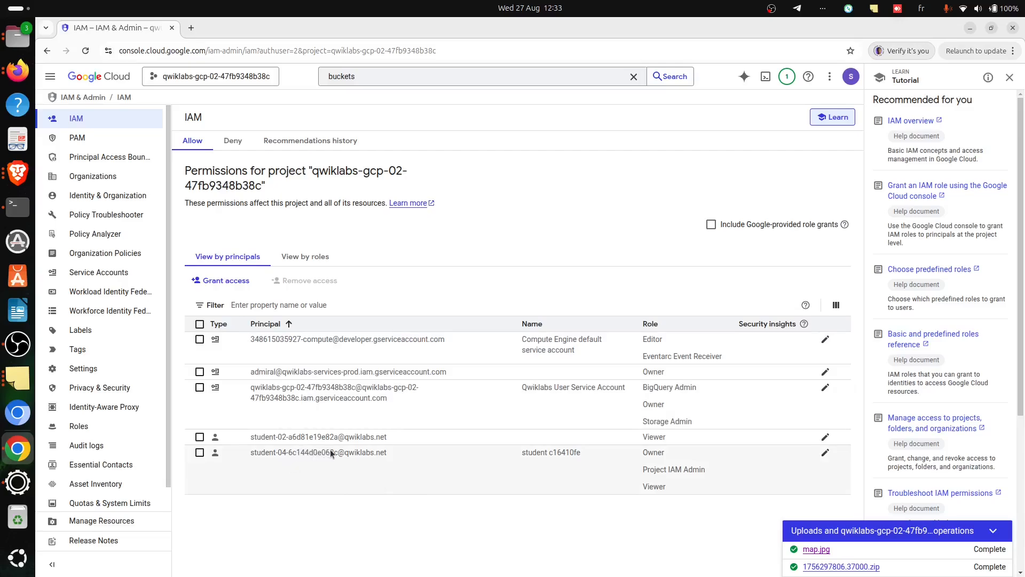
pyautogui.click(197, 454)
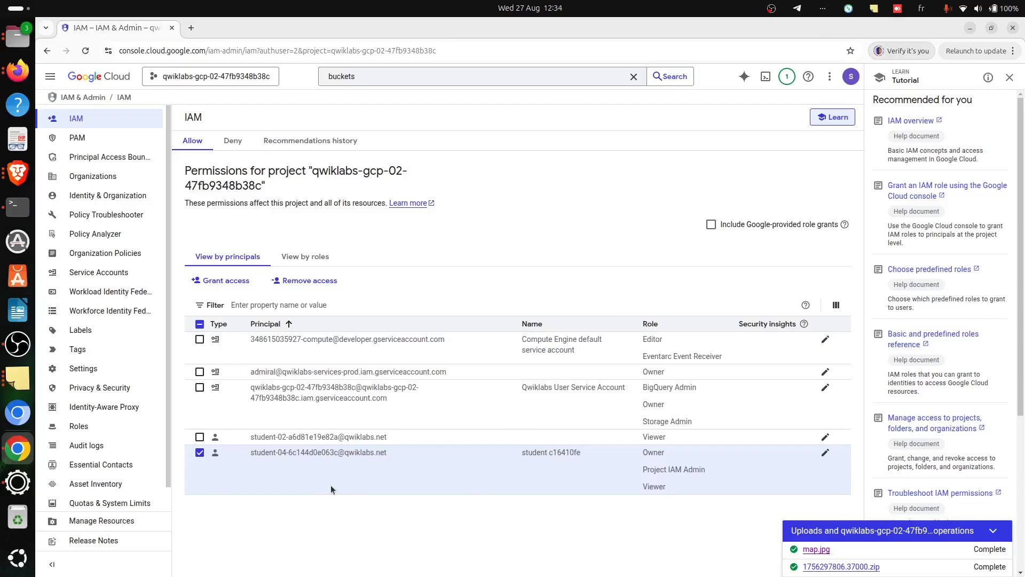
pyautogui.hotkey('alt', 'Tab')
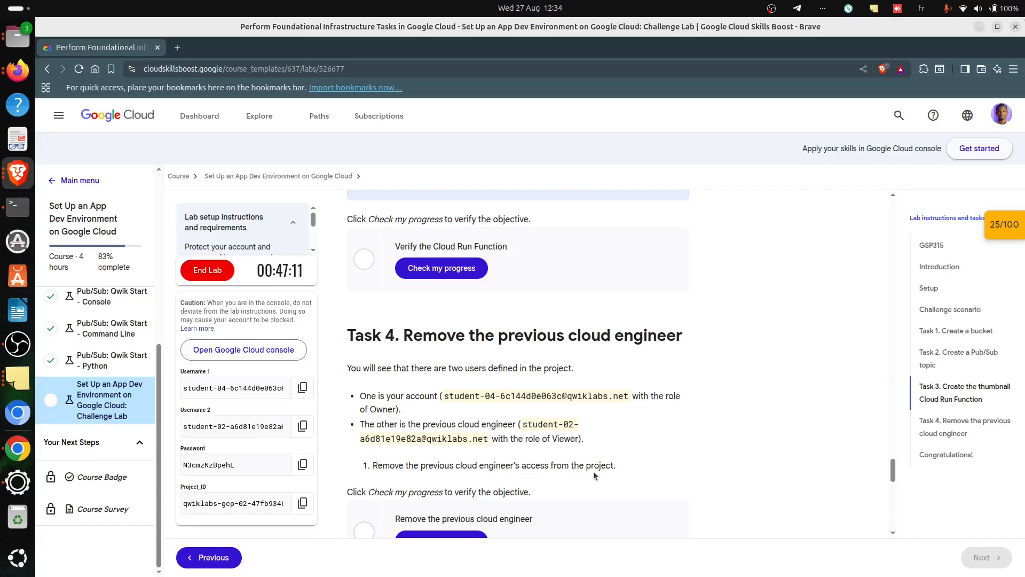
pyautogui.hotkey('alt', 'Tab')
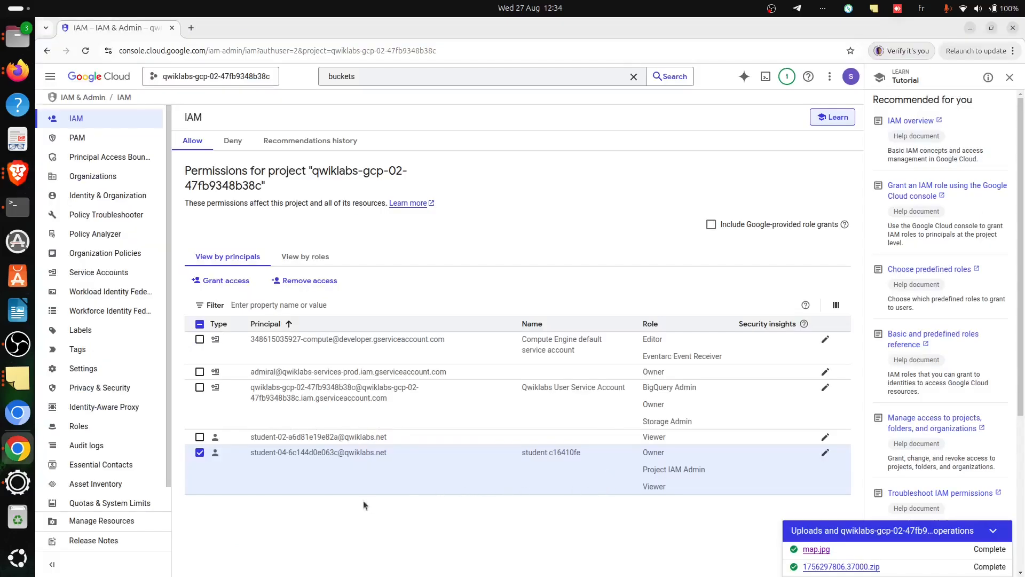
pyautogui.click(200, 453)
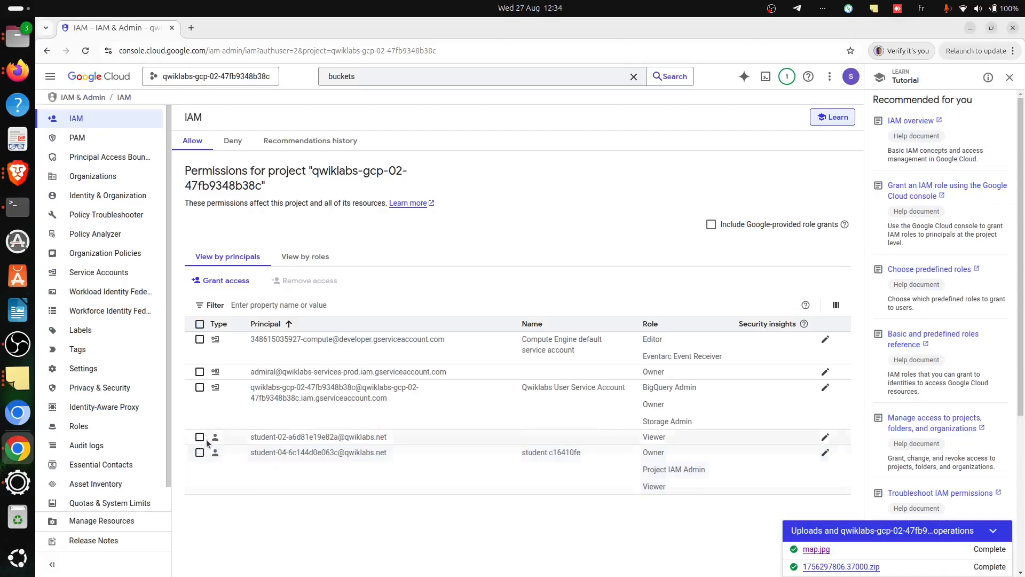
# Remove the previous cloud engineer's principal with the Viewer role from the project and apply the proposed policy update
pyautogui.click(200, 437)
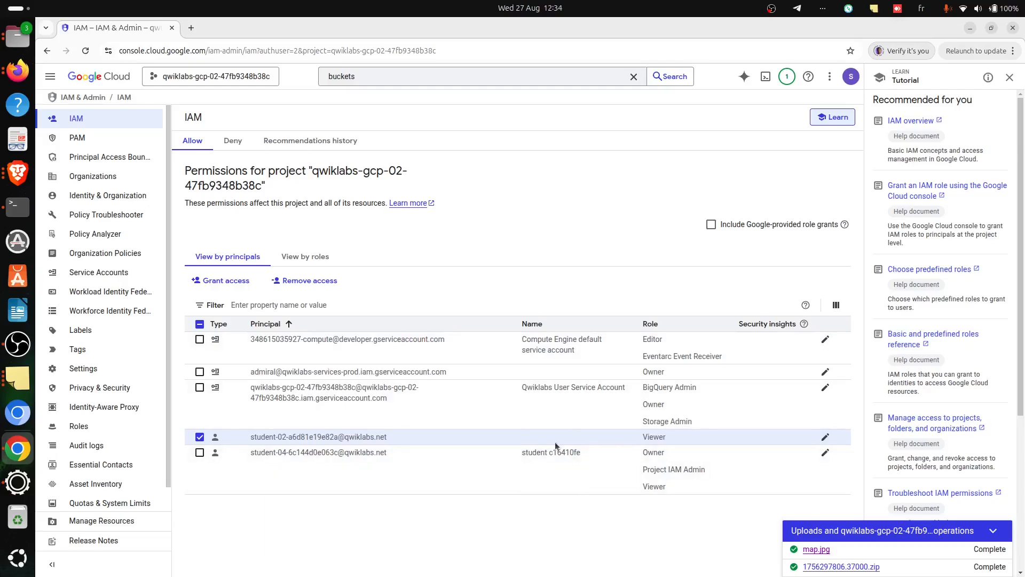
pyautogui.click(305, 280)
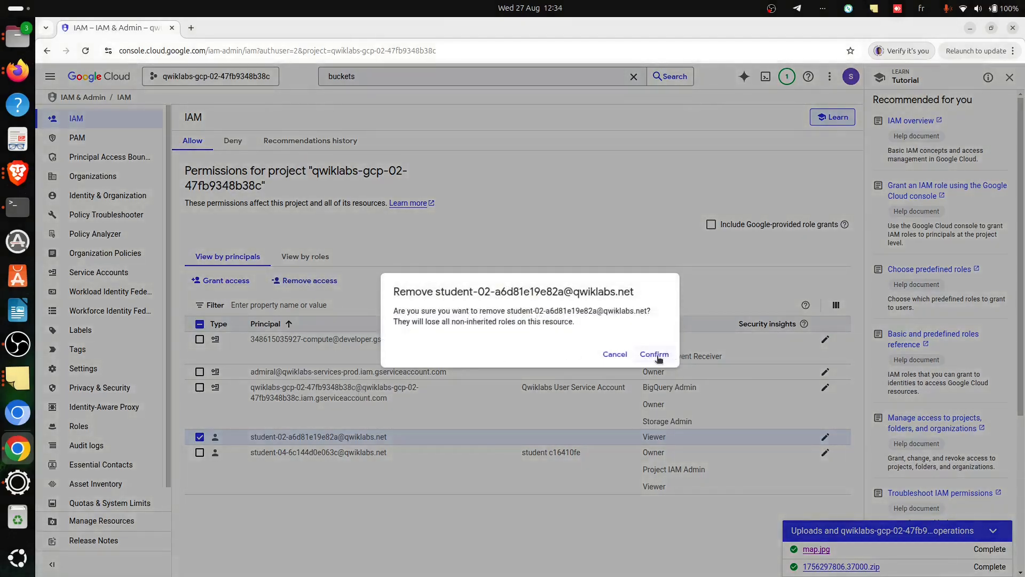
pyautogui.click(658, 357)
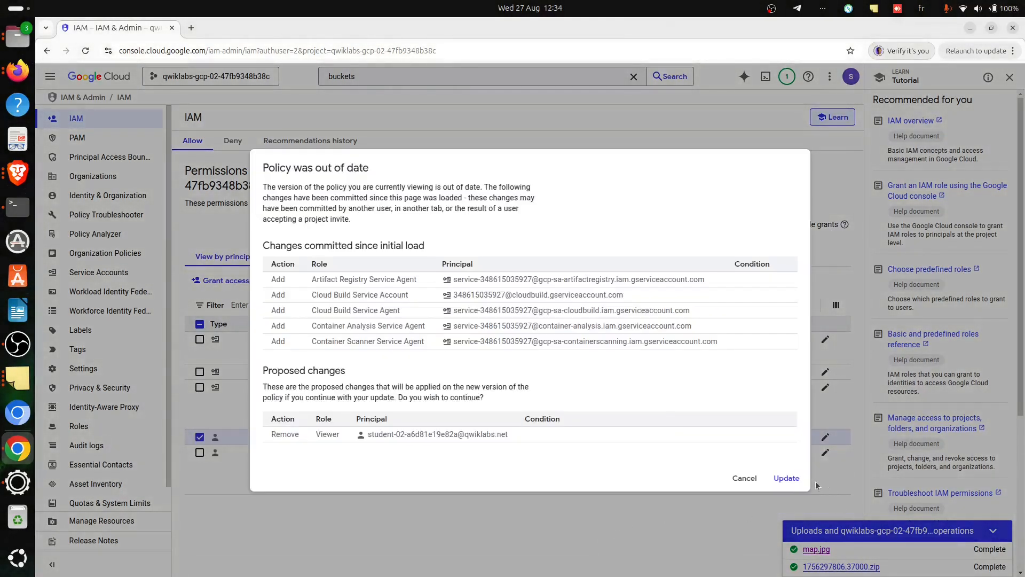
pyautogui.click(787, 479)
# Review the updated principals against the Task 4 instructions and run the lab's progress check for removing the previous cloud engineer
pyautogui.hotkey('alt', 'Tab')
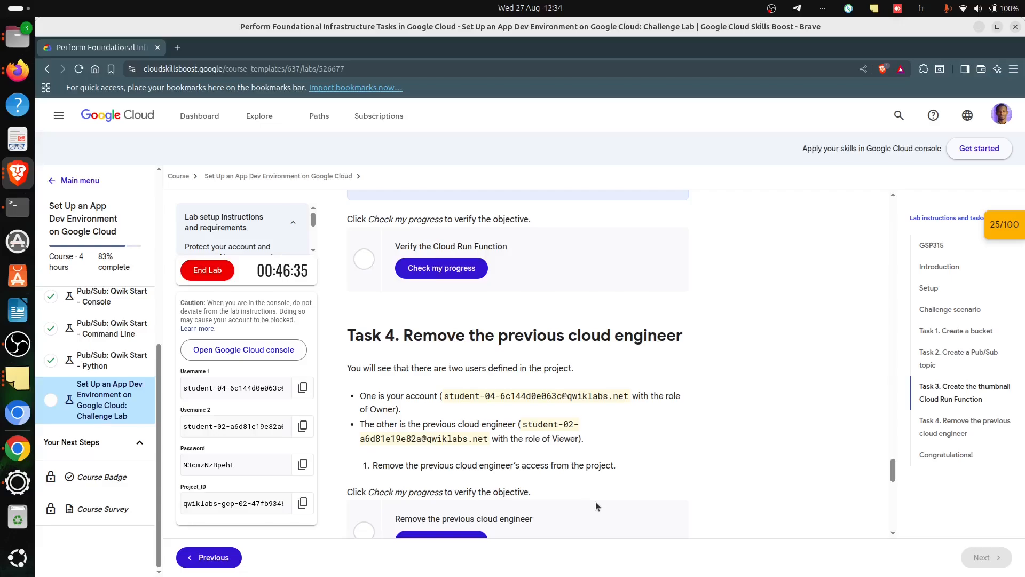
pyautogui.scroll(-3, 594, 428)
pyautogui.scroll(1, 547, 412)
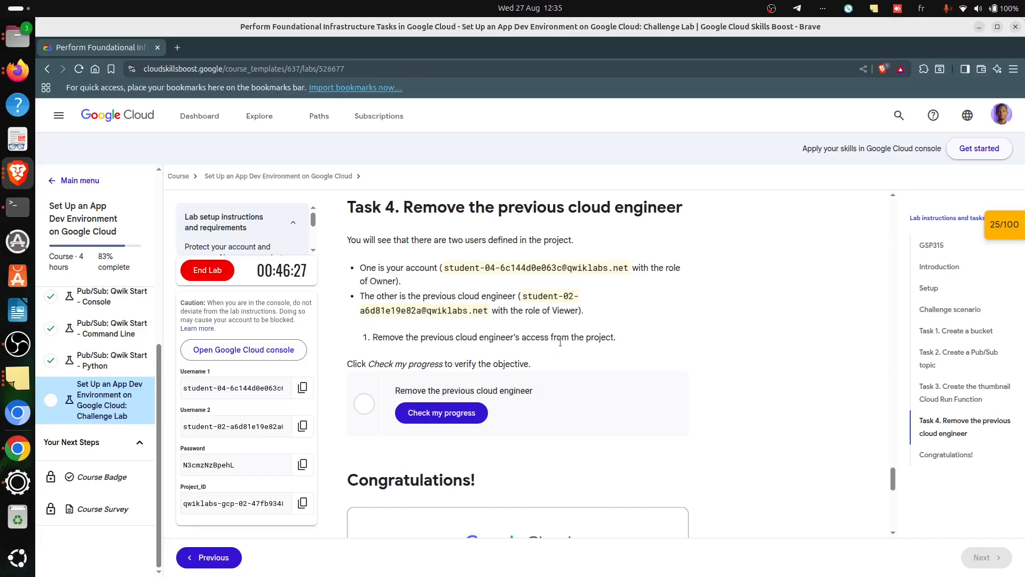
pyautogui.hotkey('alt', 'Tab')
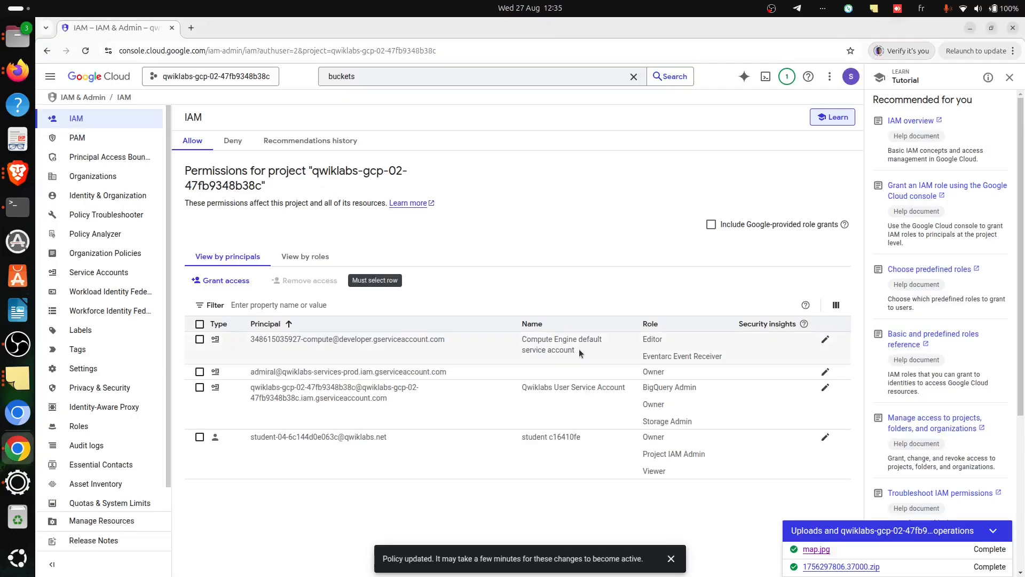
pyautogui.hotkey('alt', 'Tab')
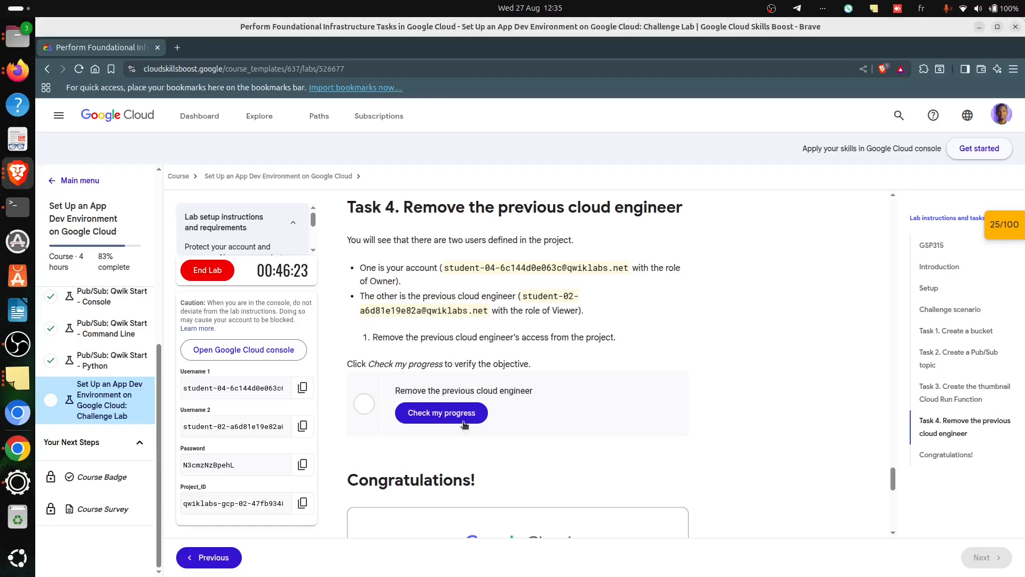
pyautogui.click(444, 430)
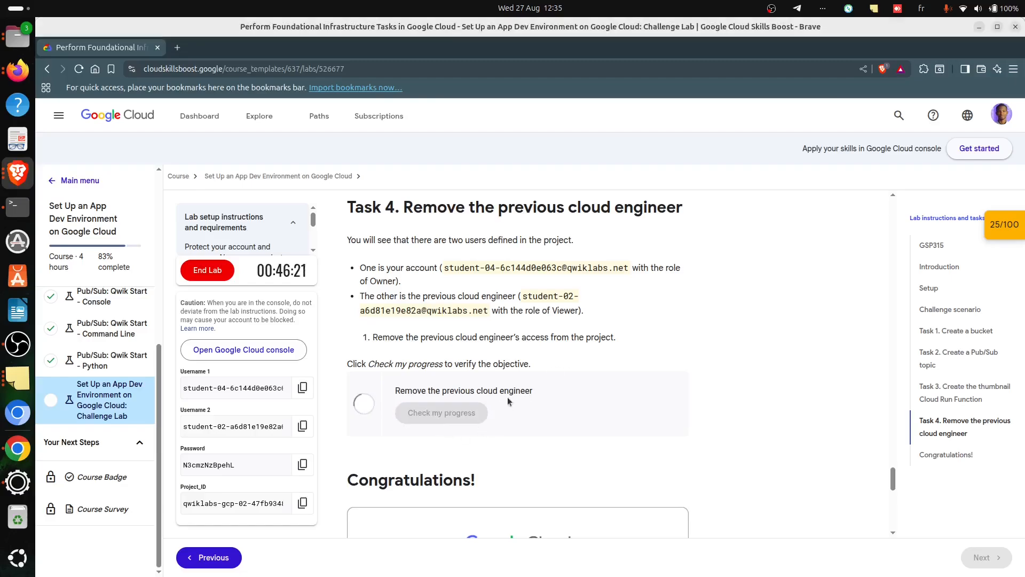
# Look through the rest of the lab page and run the progress check for the Create a Pub/Sub topic checkpoint
pyautogui.scroll(-5, 508, 396)
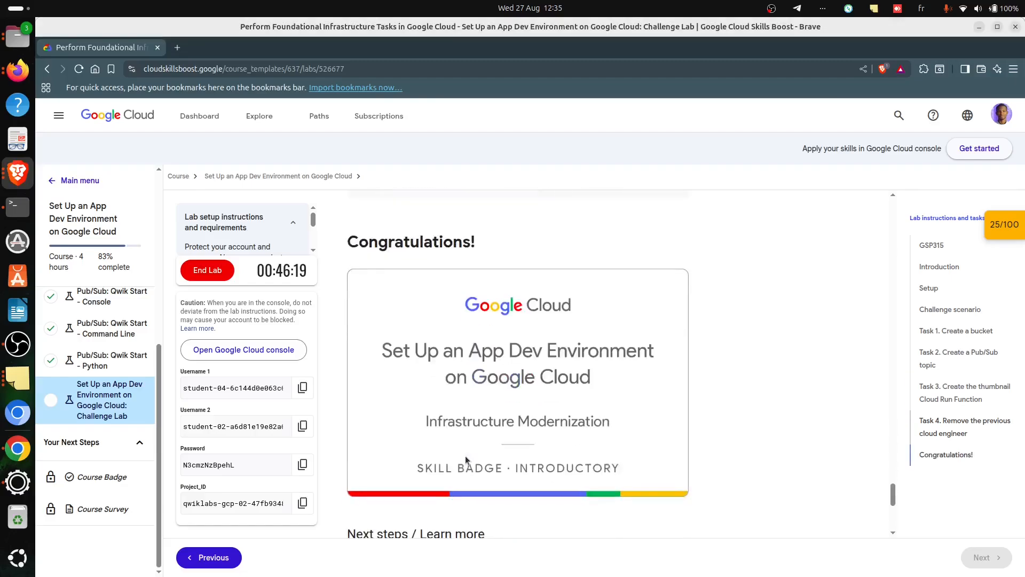
pyautogui.scroll(-5, 505, 375)
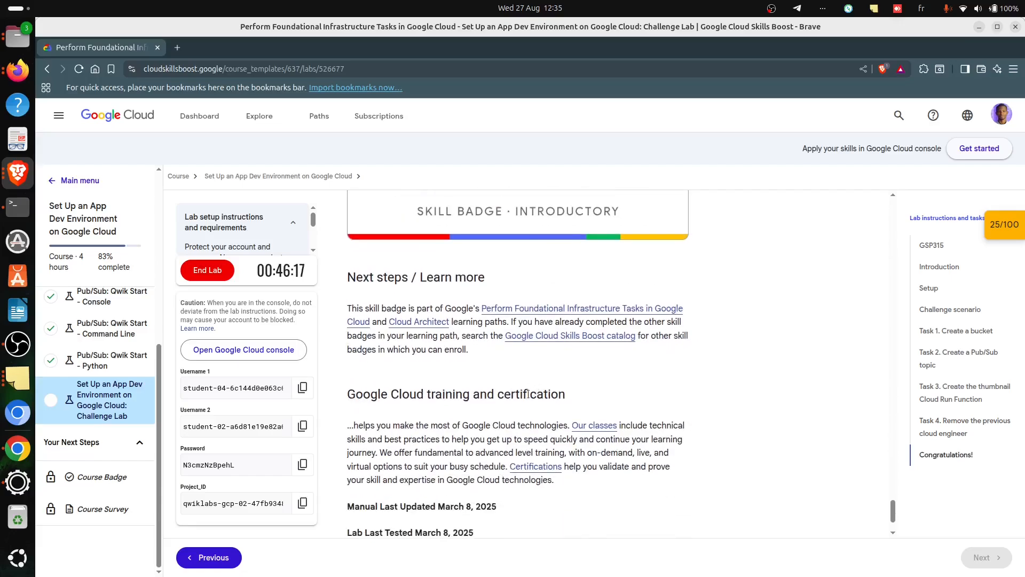
pyautogui.scroll(-1, 532, 421)
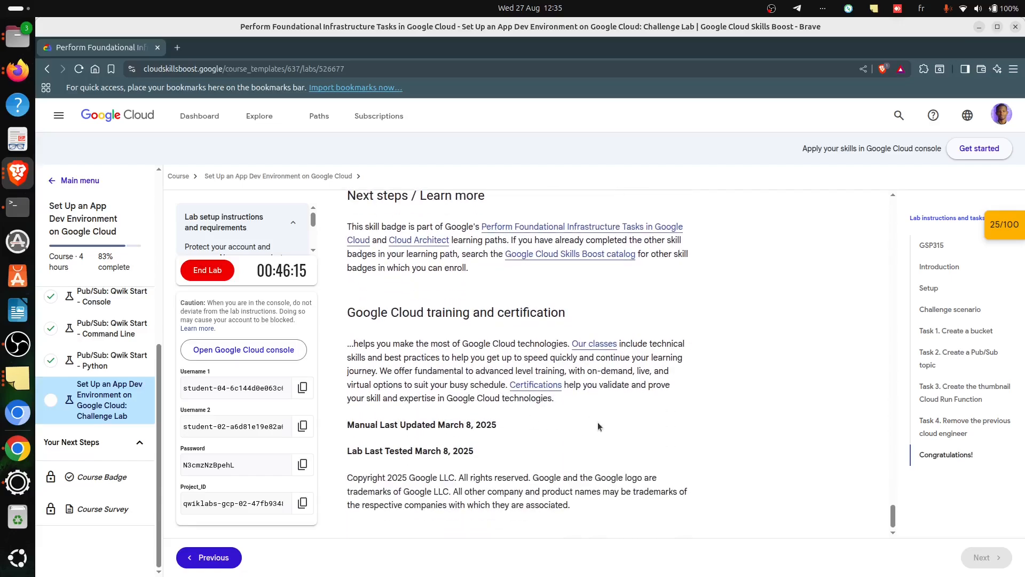
pyautogui.scroll(12, 598, 421)
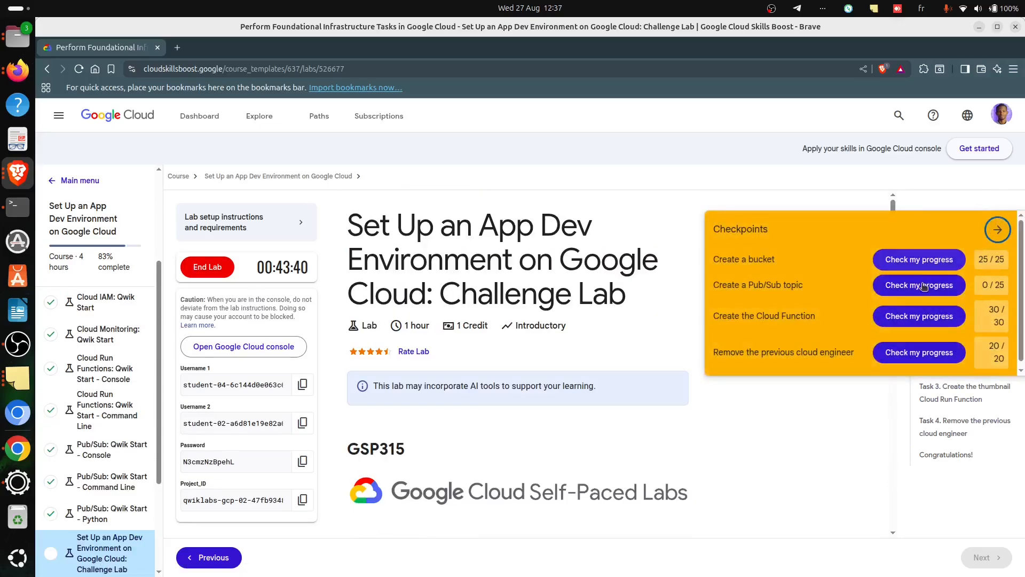
pyautogui.click(919, 286)
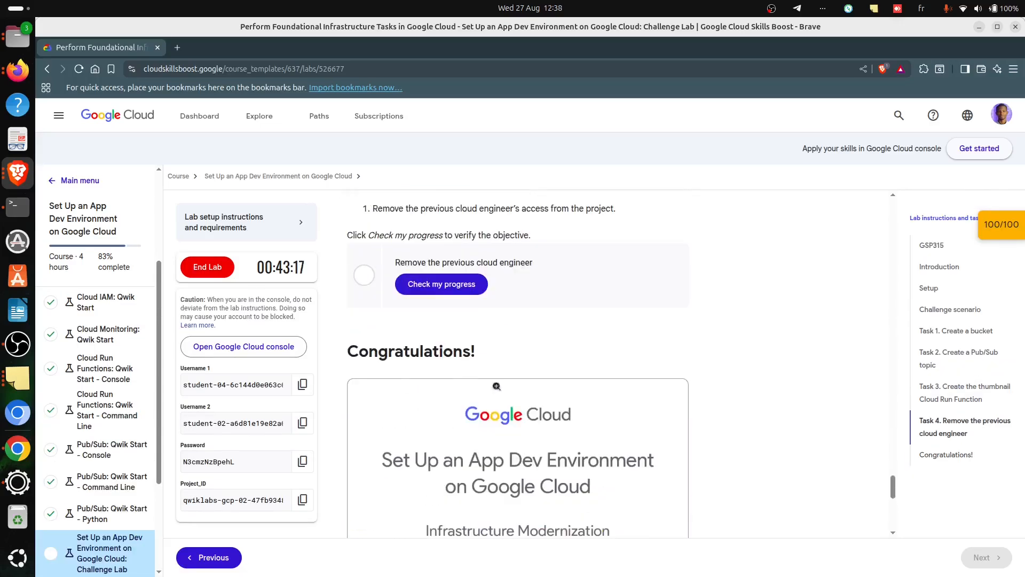
pyautogui.scroll(-2, 518, 364)
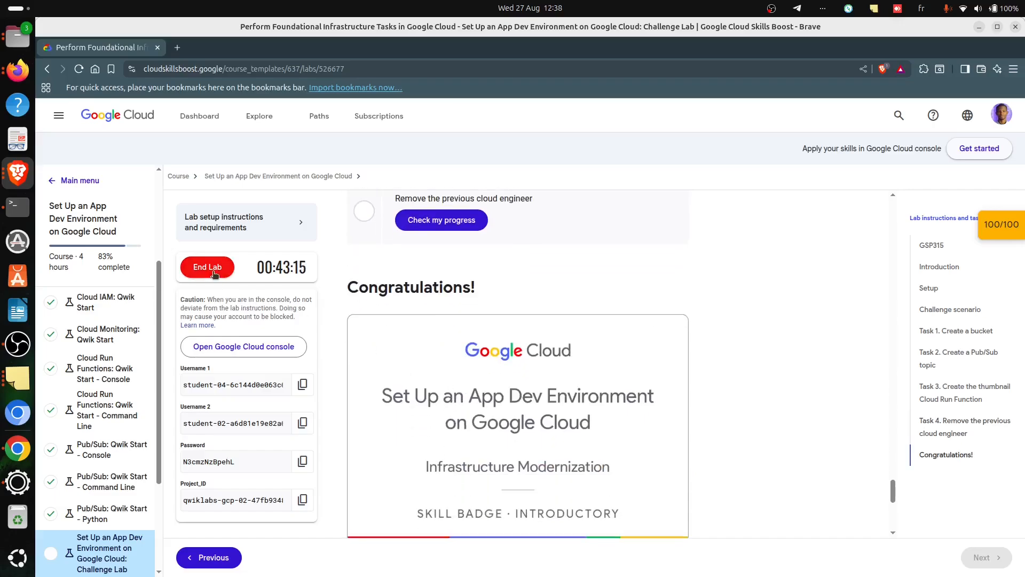